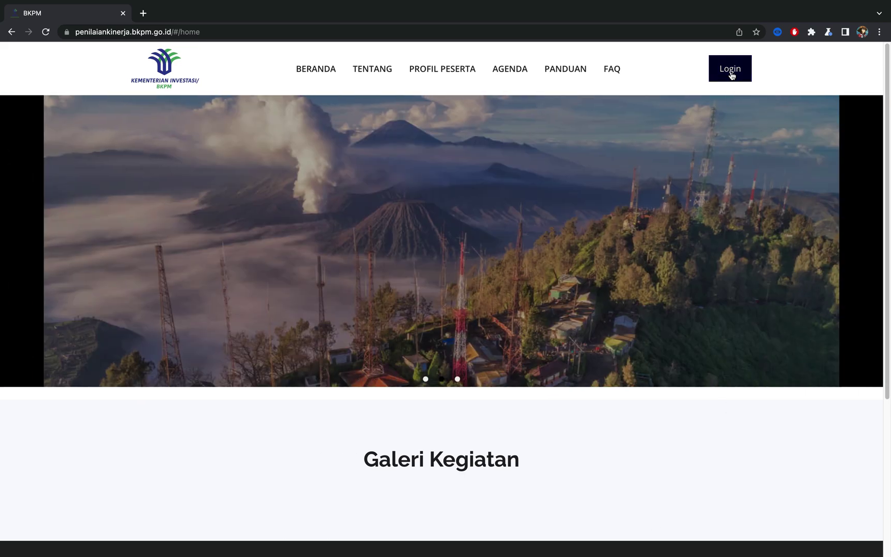
Step: Go from the BKPM home page to the login page
{"action": "left_click", "coordinate": [730, 70]}
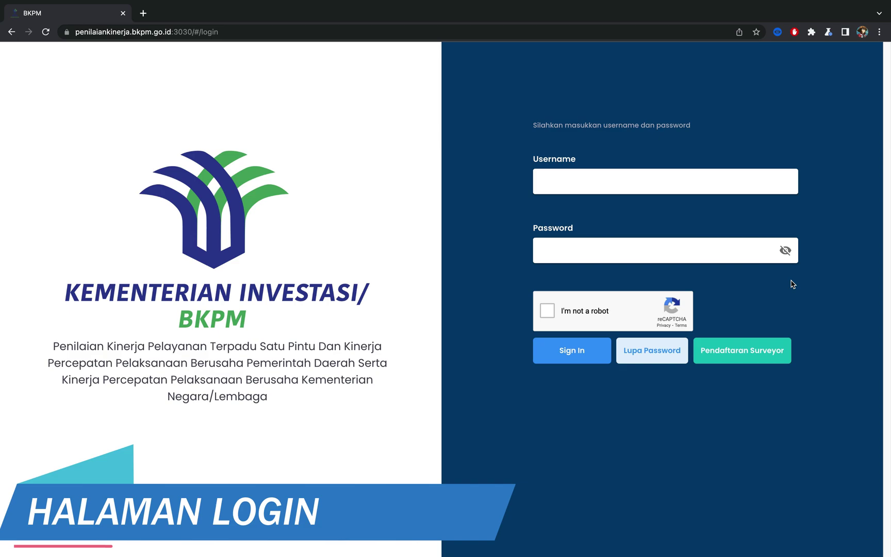
Step: Enter the account username and paste the password, then start the 'I'm not a robot' check
{"action": "left_click", "coordinate": [677, 191]}
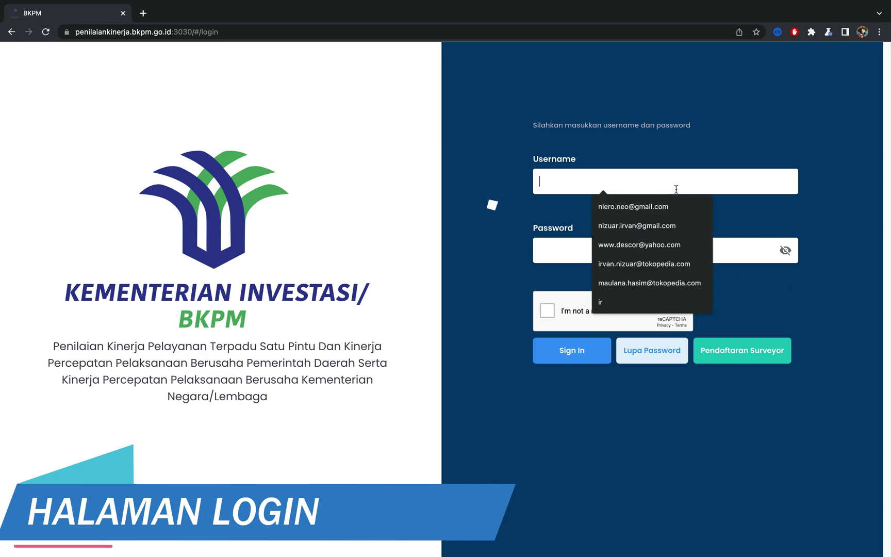
{"action": "type", "text": "kabbatan"}
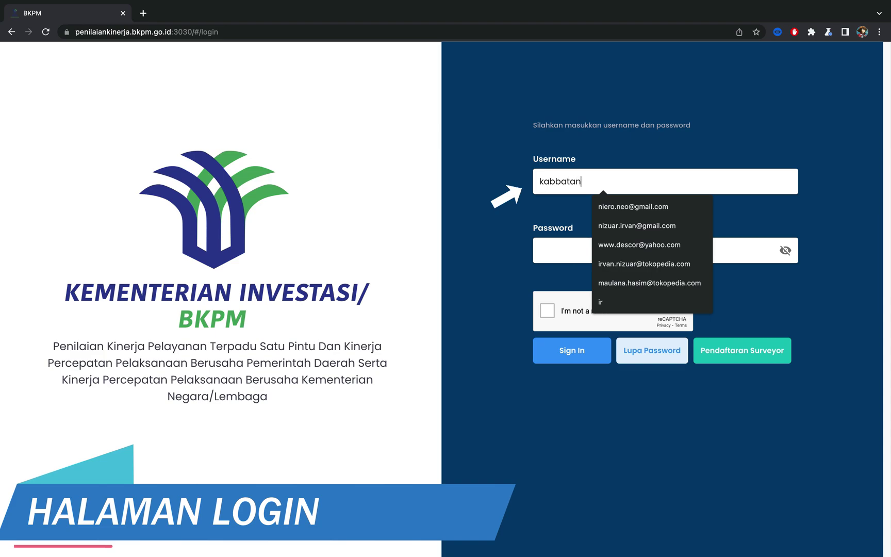
{"action": "type", "text": "ghari"}
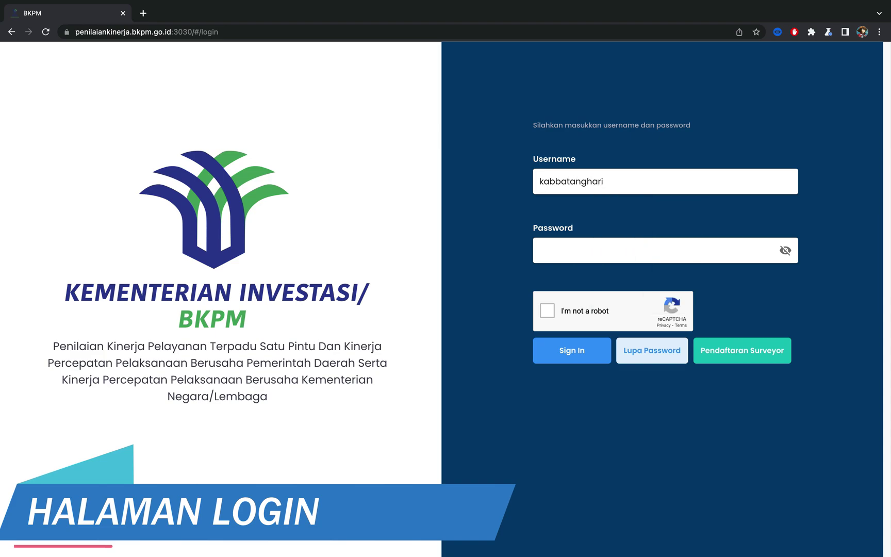
{"action": "key", "text": "Tab"}
{"action": "key", "text": "ctrl+v"}
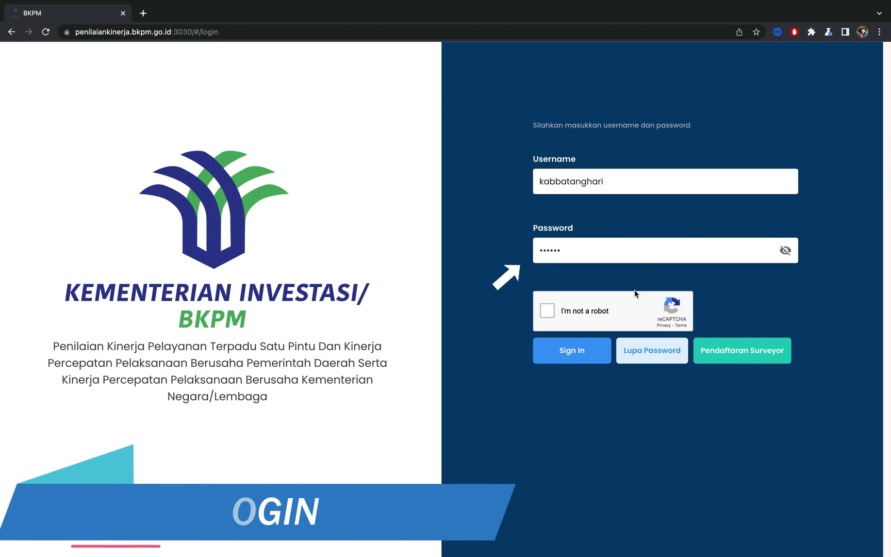
{"action": "left_click", "coordinate": [595, 316]}
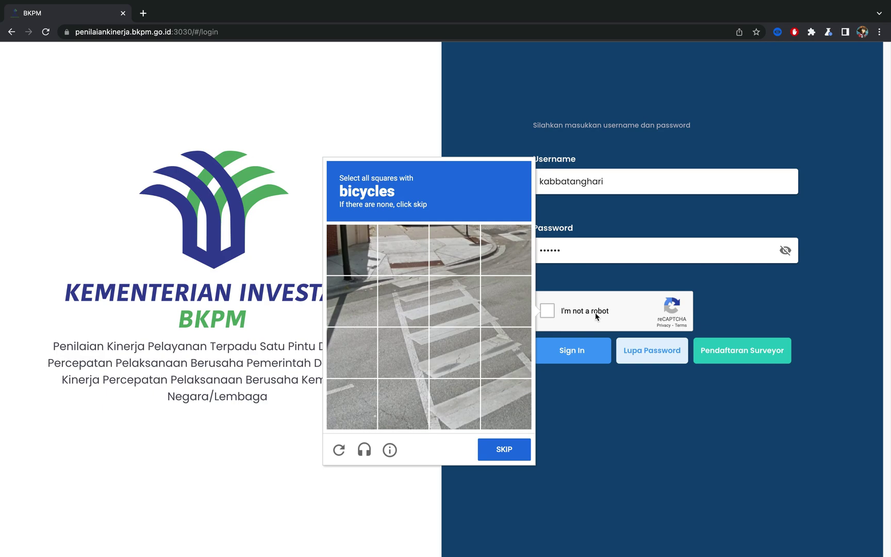
Step: Skip the bicycles challenge, verify the four motorcycle tiles, and sign in
{"action": "left_click", "coordinate": [503, 457]}
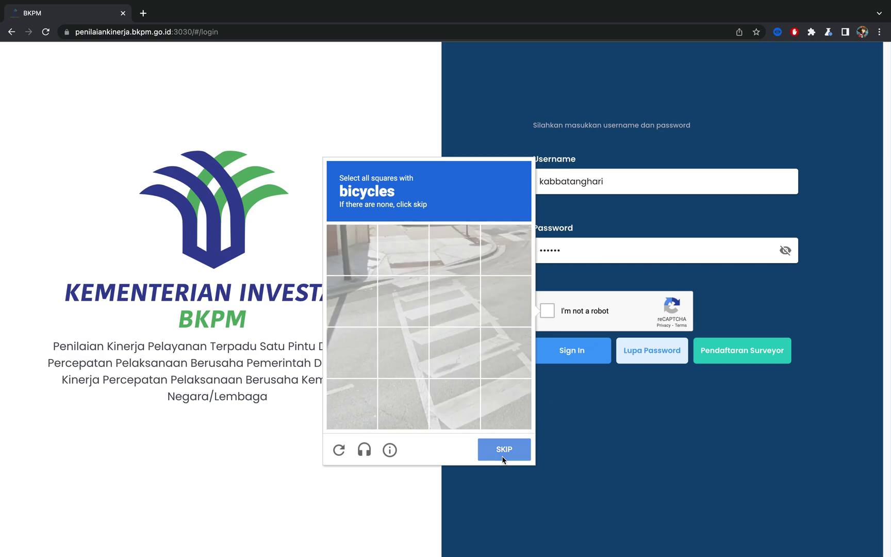
{"action": "left_click", "coordinate": [405, 250]}
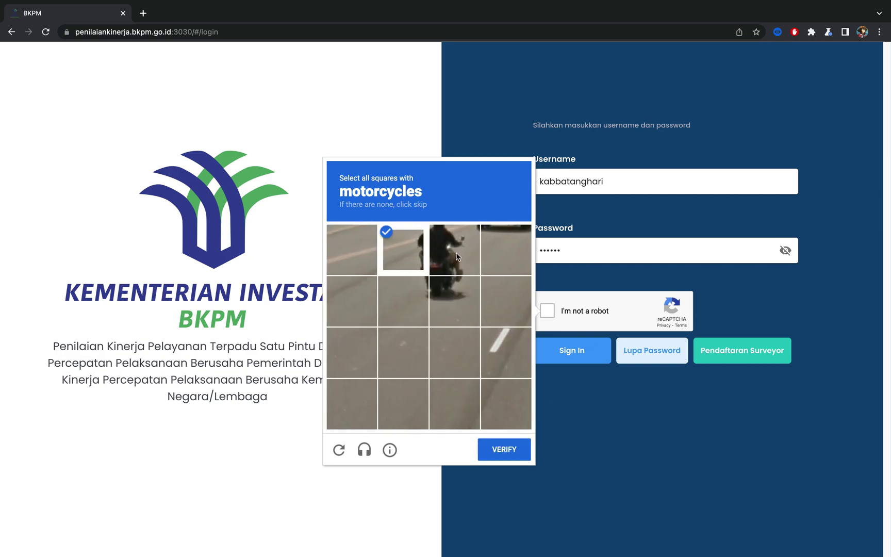
{"action": "left_click", "coordinate": [454, 249]}
{"action": "left_click", "coordinate": [453, 300]}
{"action": "left_click", "coordinate": [404, 300]}
{"action": "left_click", "coordinate": [505, 453]}
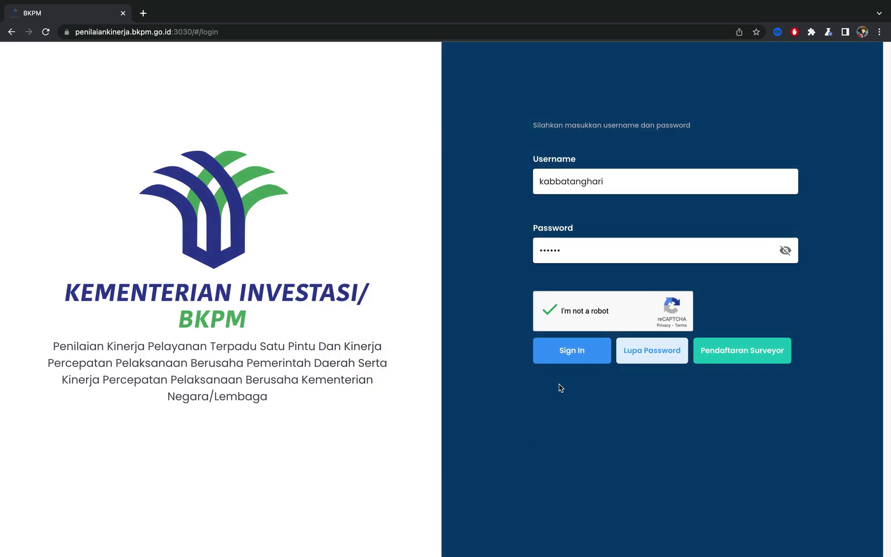
{"action": "left_click", "coordinate": [565, 355]}
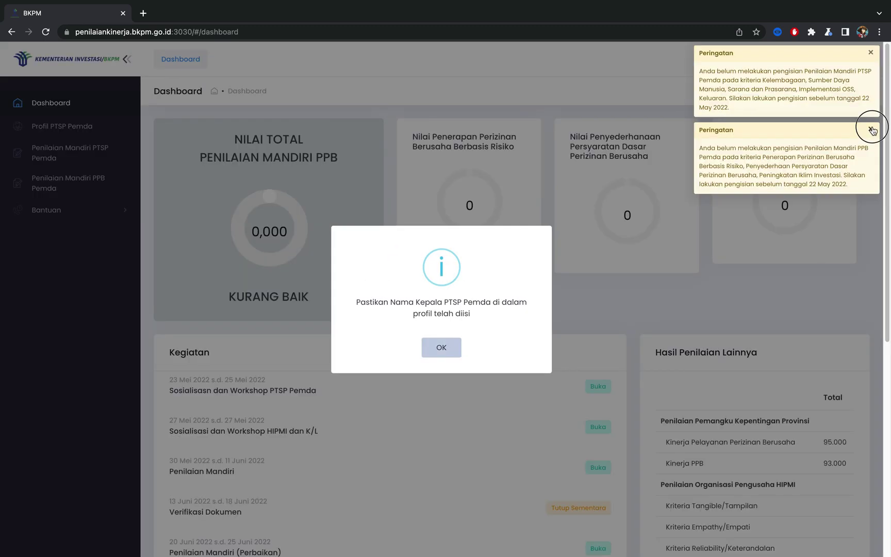
Step: Dismiss the PPB and PTSP Peringatan warnings and the head-of-office name reminder
{"action": "left_click", "coordinate": [870, 129]}
{"action": "left_click", "coordinate": [870, 54]}
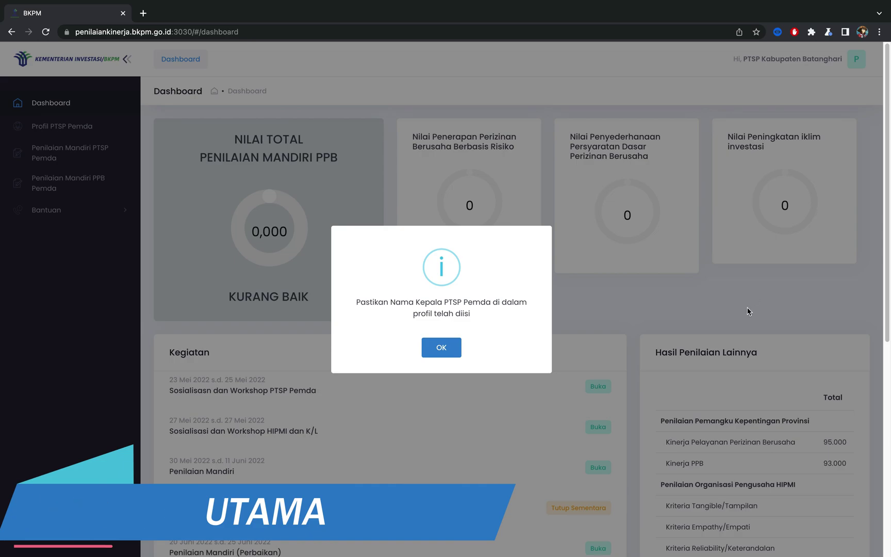
{"action": "left_click", "coordinate": [453, 352]}
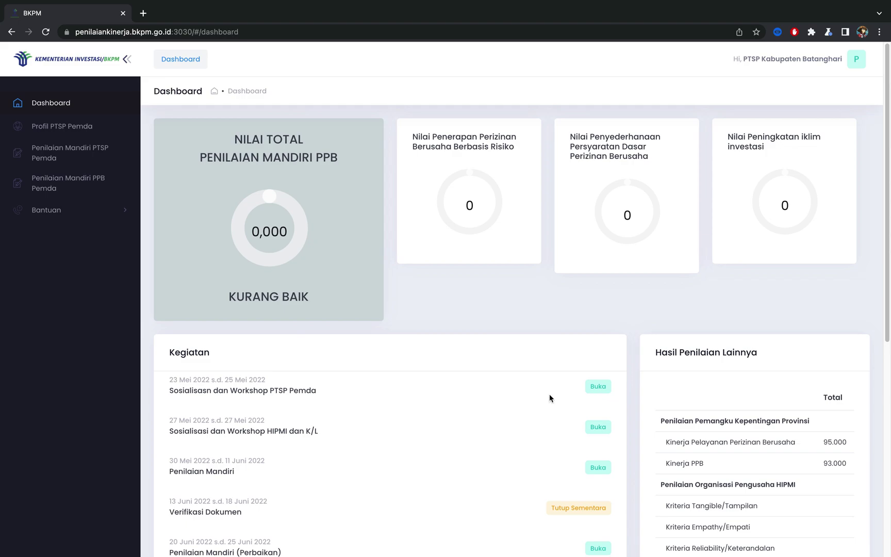
Step: Look over the dashboard and go to the Profil PTSP Pemda form
{"action": "scroll", "coordinate": [735, 410], "scroll_direction": "down", "scroll_amount": 6}
{"action": "scroll", "coordinate": [738, 414], "scroll_direction": "down", "scroll_amount": 1}
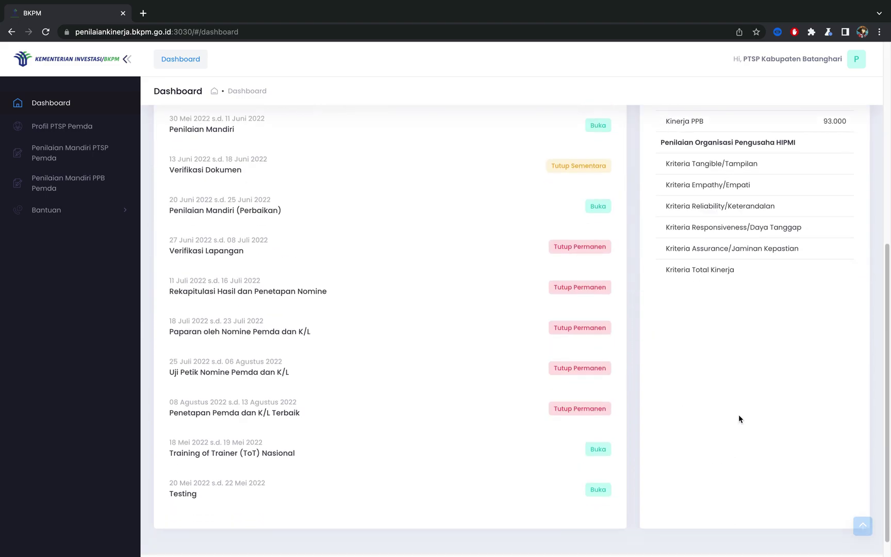
{"action": "scroll", "coordinate": [739, 414], "scroll_direction": "up", "scroll_amount": 7}
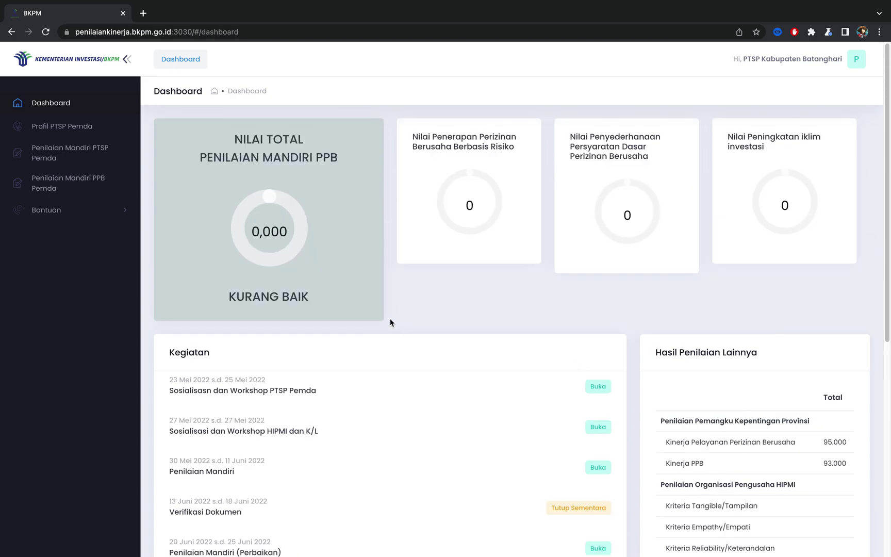
{"action": "left_click", "coordinate": [77, 132]}
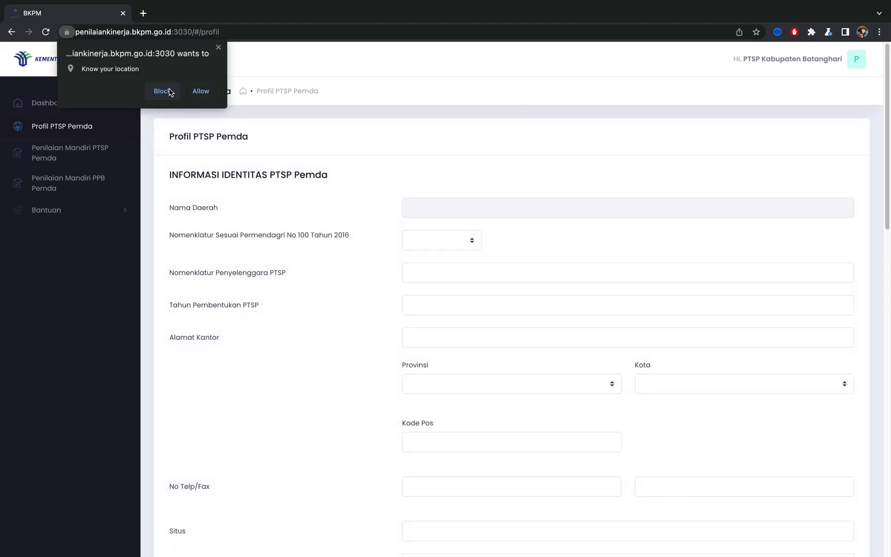
Step: Block the location request, acknowledge the open-assessment notice, review and save the PTSP Pemda profile
{"action": "left_click", "coordinate": [176, 93]}
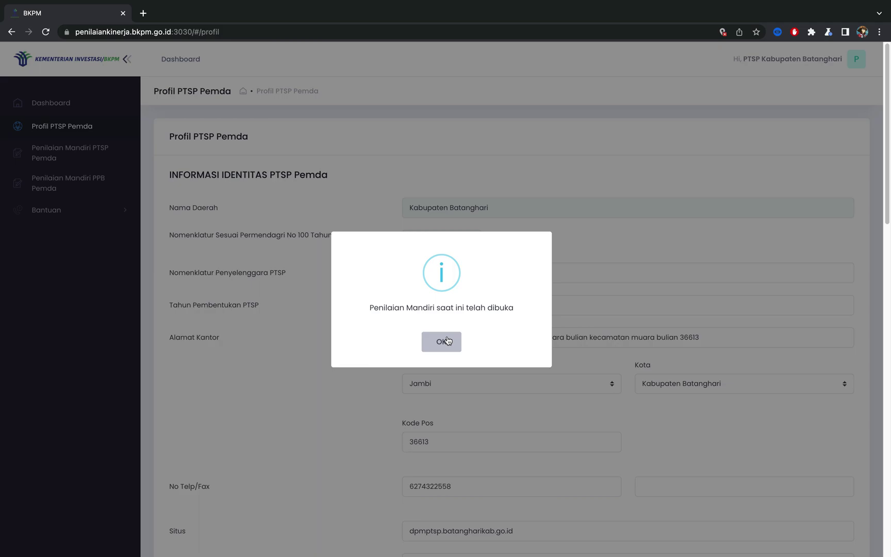
{"action": "left_click", "coordinate": [447, 341]}
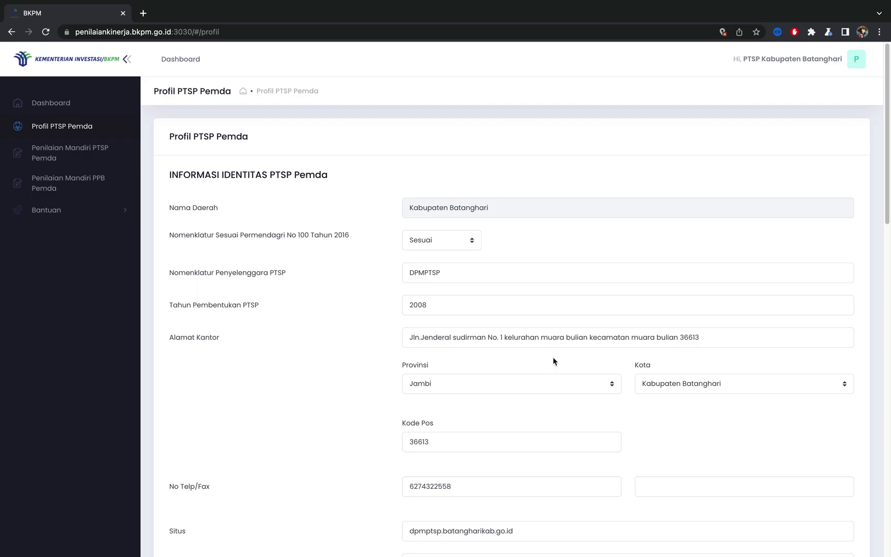
{"action": "scroll", "coordinate": [557, 355], "scroll_direction": "down", "scroll_amount": 3}
{"action": "scroll", "coordinate": [558, 357], "scroll_direction": "down", "scroll_amount": 3}
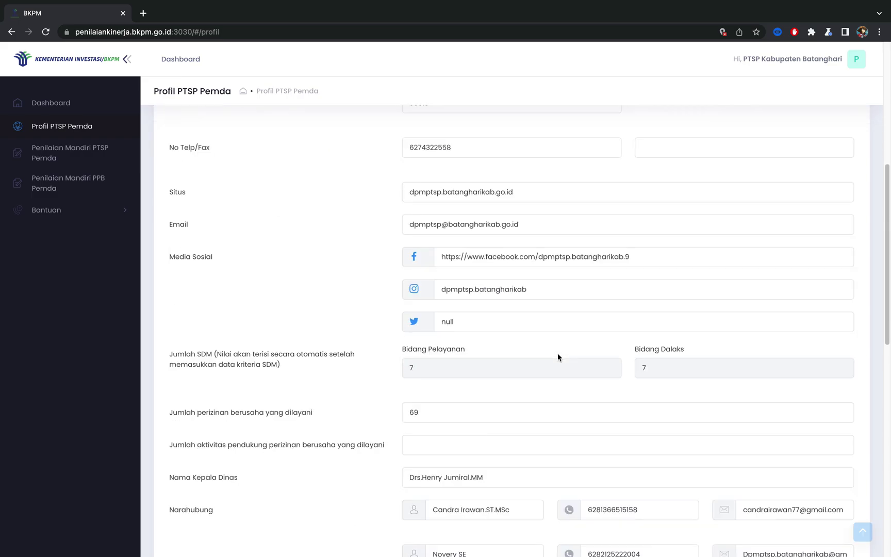
{"action": "scroll", "coordinate": [557, 356], "scroll_direction": "up", "scroll_amount": 1}
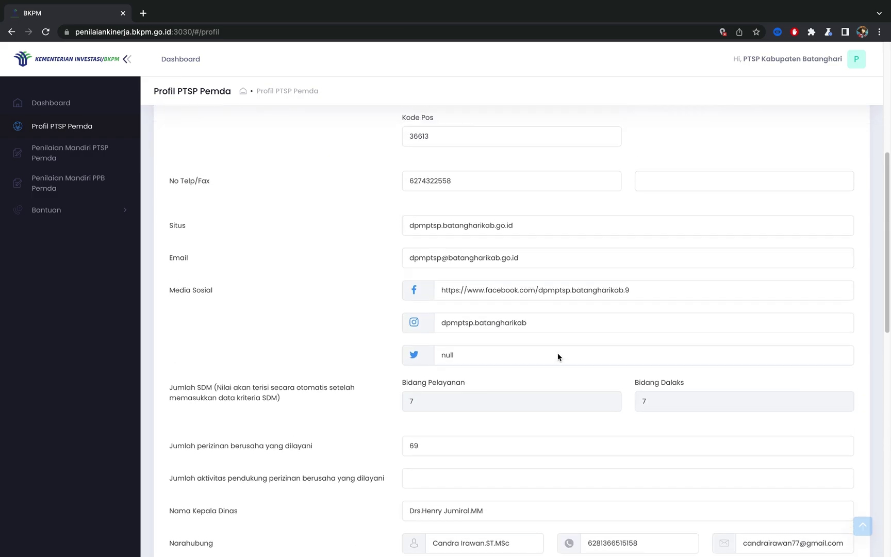
{"action": "scroll", "coordinate": [557, 353], "scroll_direction": "down", "scroll_amount": 5}
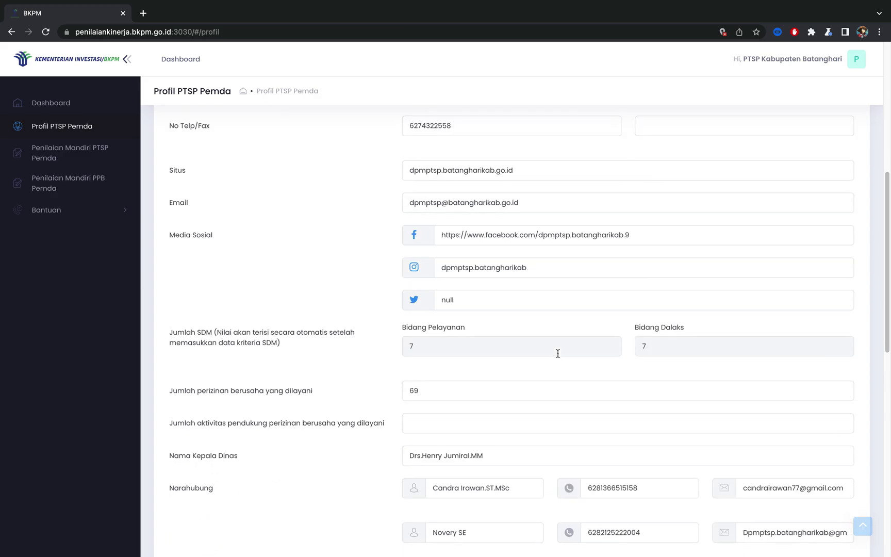
{"action": "scroll", "coordinate": [558, 356], "scroll_direction": "down", "scroll_amount": 1}
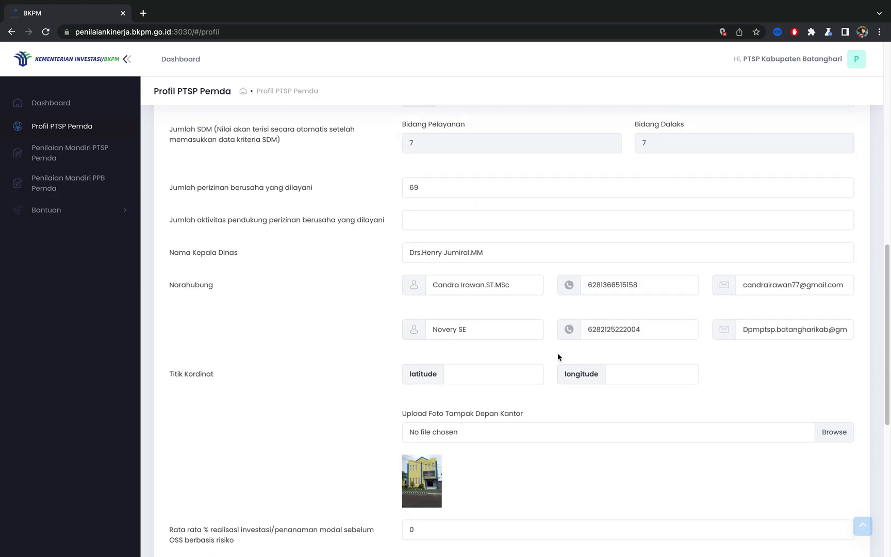
{"action": "scroll", "coordinate": [558, 356], "scroll_direction": "down", "scroll_amount": 6}
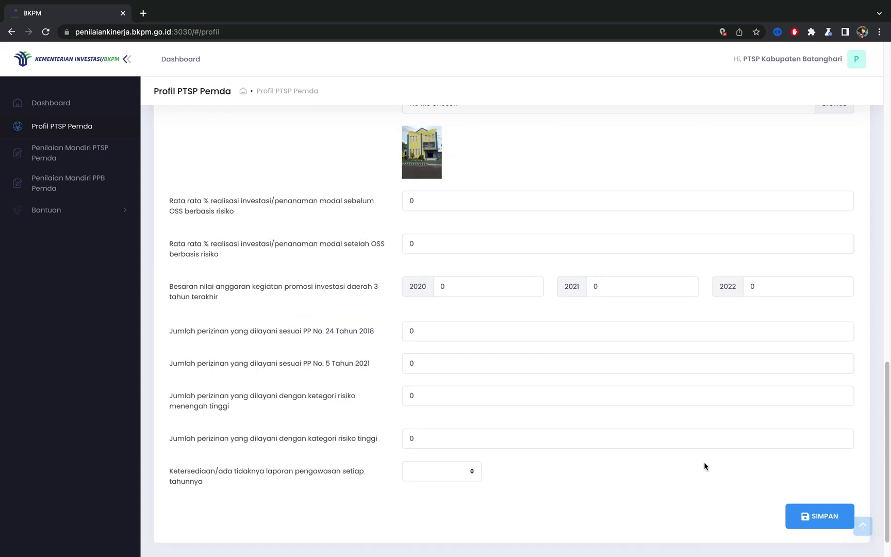
{"action": "left_click", "coordinate": [805, 517]}
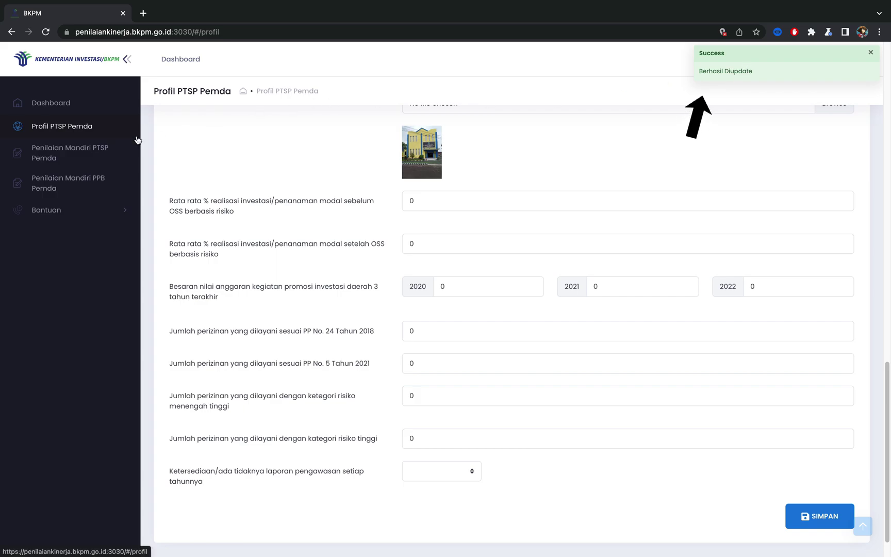
Step: Go to Penilaian Mandiri PTSP Pemda, acknowledge the open dates, and scroll to the Kelembagaan criteria
{"action": "left_click", "coordinate": [96, 154]}
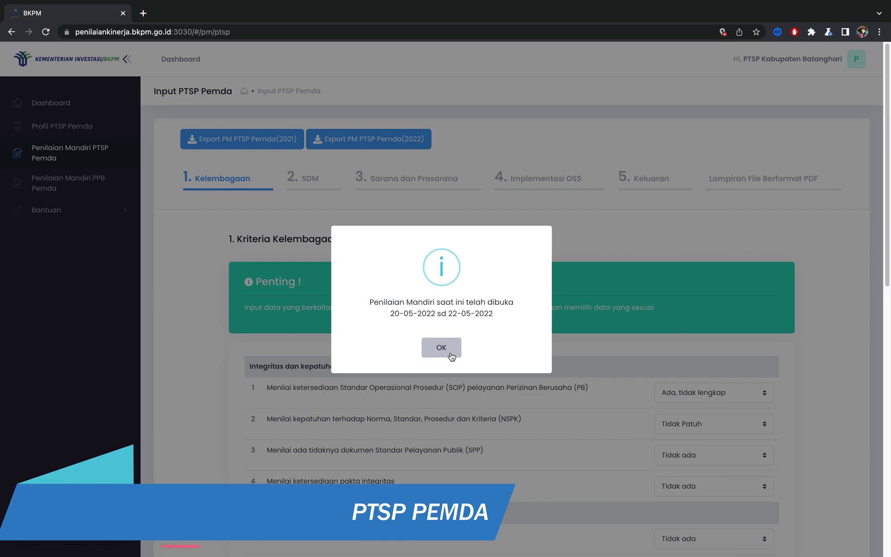
{"action": "left_click", "coordinate": [449, 353]}
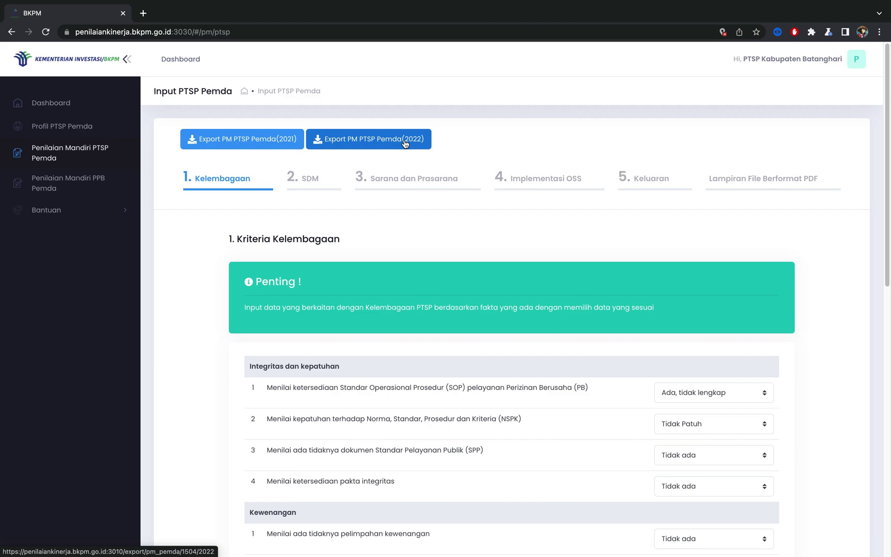
{"action": "scroll", "coordinate": [317, 290], "scroll_direction": "down", "scroll_amount": 1}
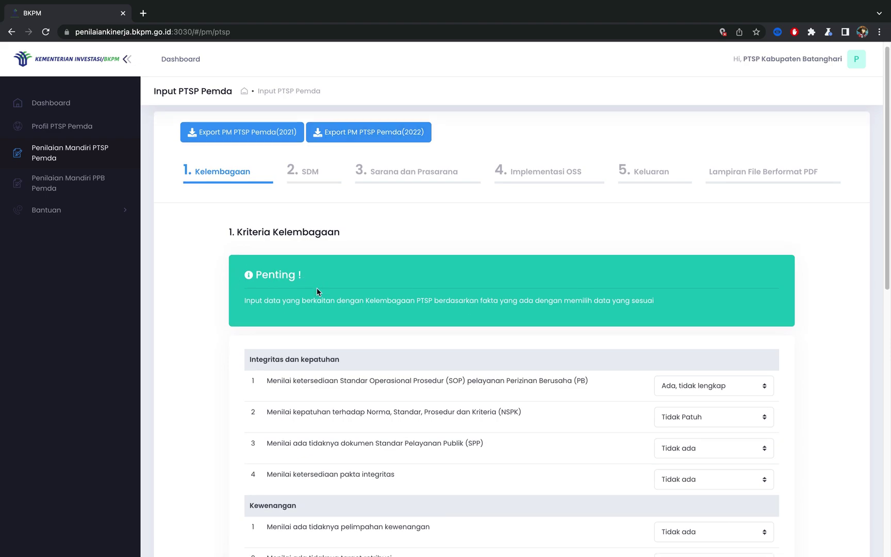
{"action": "scroll", "coordinate": [317, 289], "scroll_direction": "down", "scroll_amount": 2}
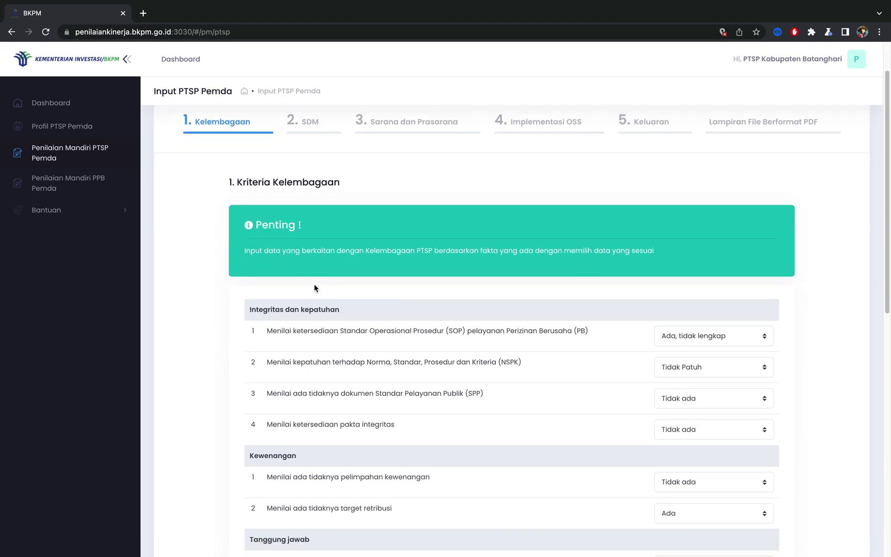
{"action": "scroll", "coordinate": [319, 312], "scroll_direction": "down", "scroll_amount": 1}
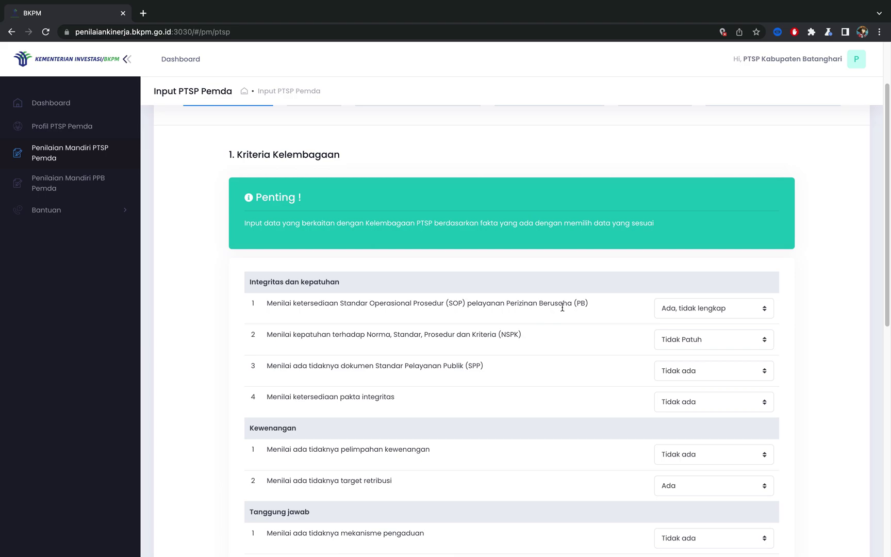
Step: Answer SOP Ada, lengkap; NSPK Patuh; SPP document Ada; pakta integritas Ada
{"action": "left_click", "coordinate": [686, 314]}
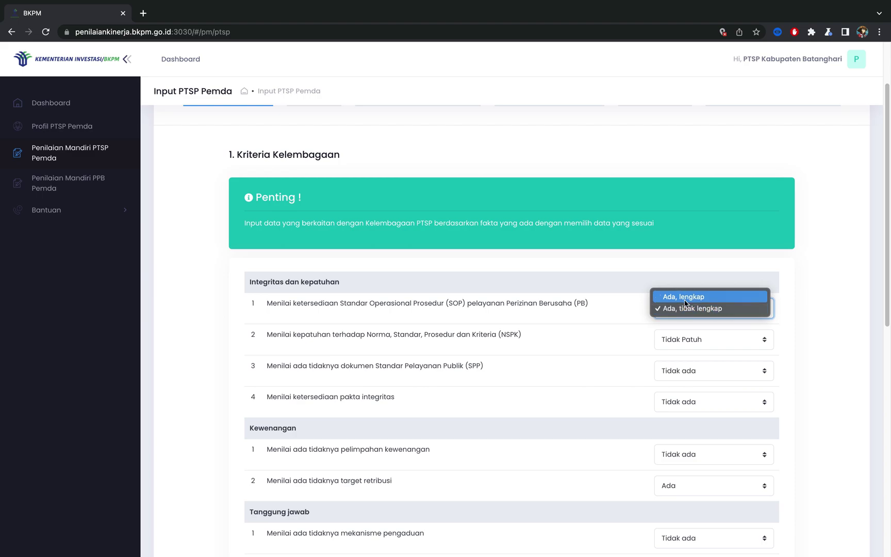
{"action": "left_click", "coordinate": [684, 299]}
{"action": "left_click", "coordinate": [686, 343]}
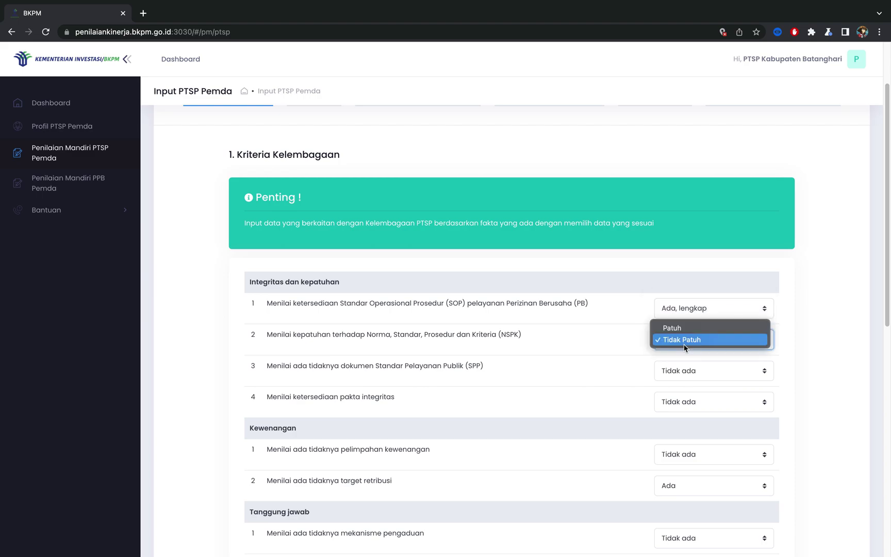
{"action": "left_click", "coordinate": [686, 329]}
{"action": "left_click", "coordinate": [687, 373]}
{"action": "left_click", "coordinate": [686, 358]}
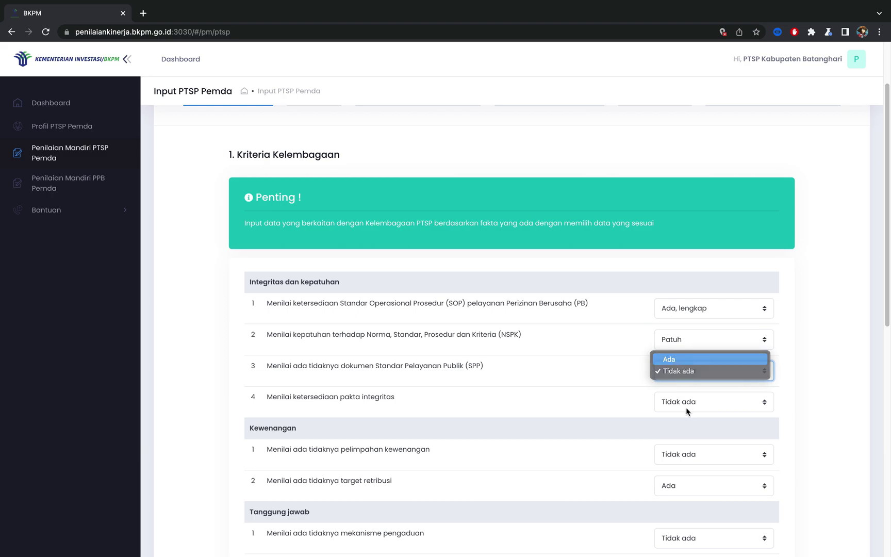
{"action": "left_click", "coordinate": [686, 406]}
{"action": "left_click", "coordinate": [685, 390]}
Step: Set delegation of authority to Ada sepenuhnya, target retribusi Tidak ada, complaint mechanism Ada
{"action": "scroll", "coordinate": [685, 391], "scroll_direction": "down", "scroll_amount": 4}
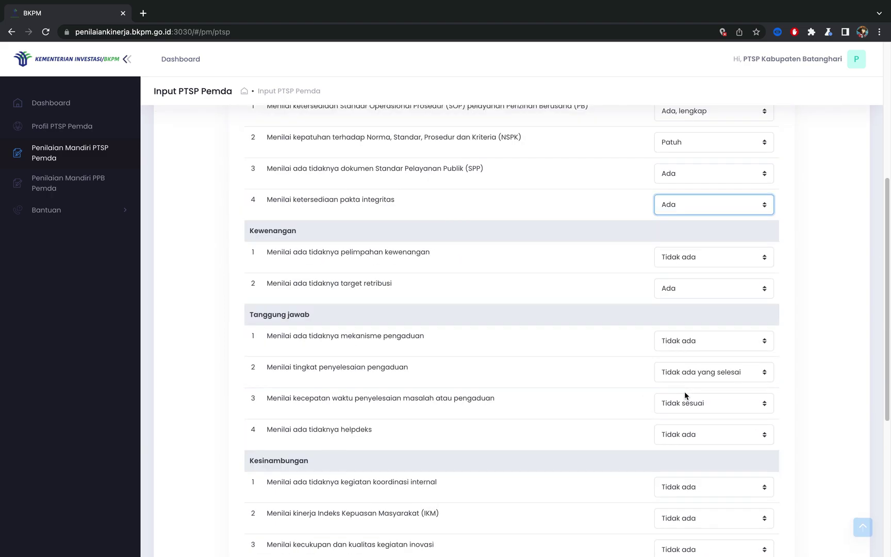
{"action": "left_click", "coordinate": [682, 259]}
{"action": "left_click", "coordinate": [675, 231]}
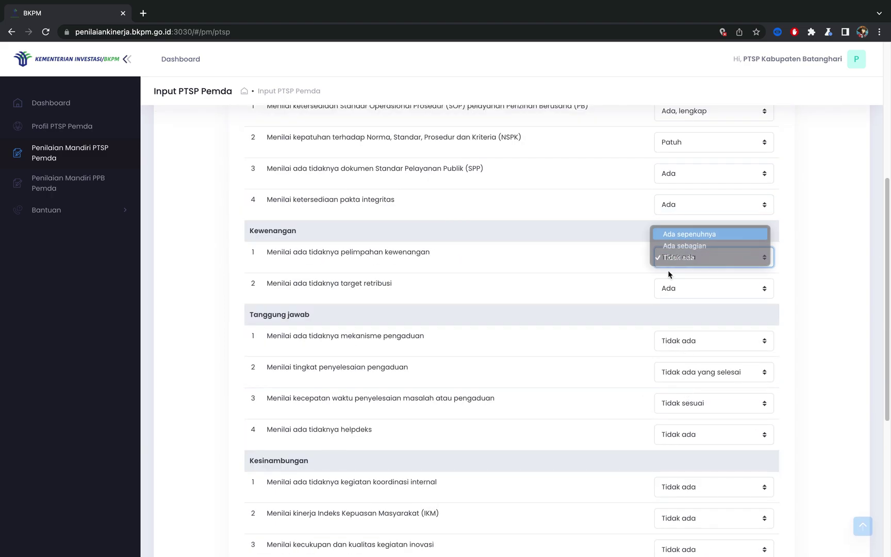
{"action": "left_click", "coordinate": [672, 288]}
{"action": "left_click", "coordinate": [676, 277]}
{"action": "left_click", "coordinate": [676, 341]}
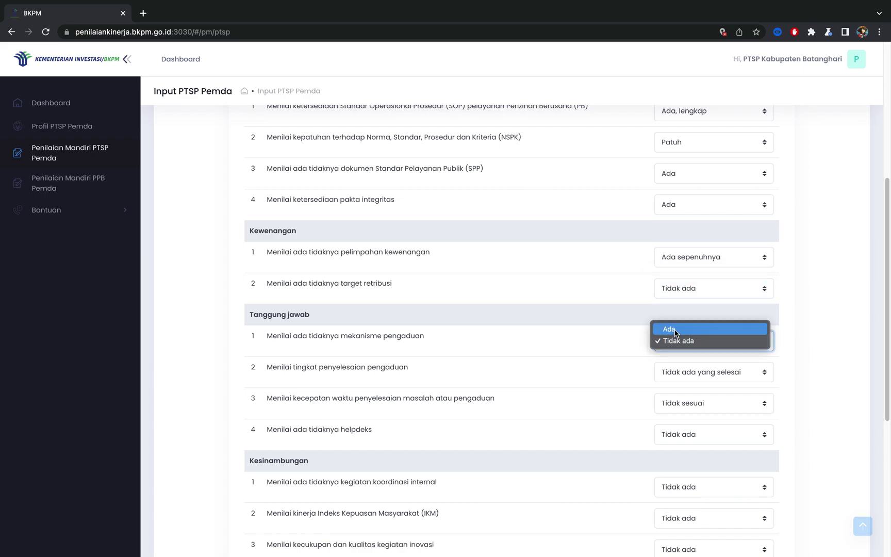
{"action": "left_click", "coordinate": [676, 340]}
Step: Set complaint resolution Sebagian selesai, speed Sesuai SOP, helpdesk Ada, internal coordination Ada terjadwal
{"action": "left_click", "coordinate": [672, 378]}
{"action": "left_click", "coordinate": [675, 364]}
{"action": "left_click_drag", "start_coordinate": [678, 408], "coordinate": [675, 392]}
{"action": "left_click", "coordinate": [686, 435]}
{"action": "left_click", "coordinate": [676, 423]}
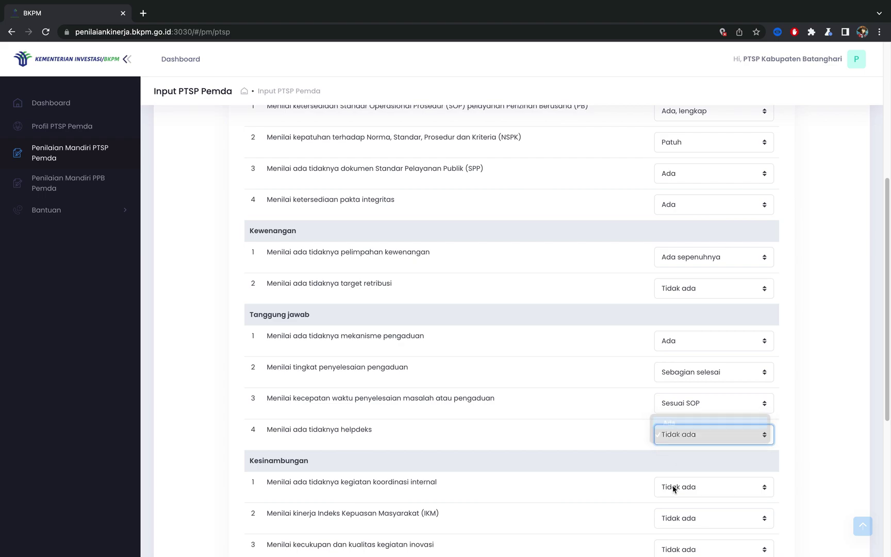
{"action": "left_click", "coordinate": [673, 486]}
{"action": "left_click", "coordinate": [681, 463]}
Step: Set IKM Di atas 75, innovation Cukup baik, monitoring Ada terjadwal, follow-up Ada, reports Ada, berkala
{"action": "scroll", "coordinate": [682, 495], "scroll_direction": "down", "scroll_amount": 3}
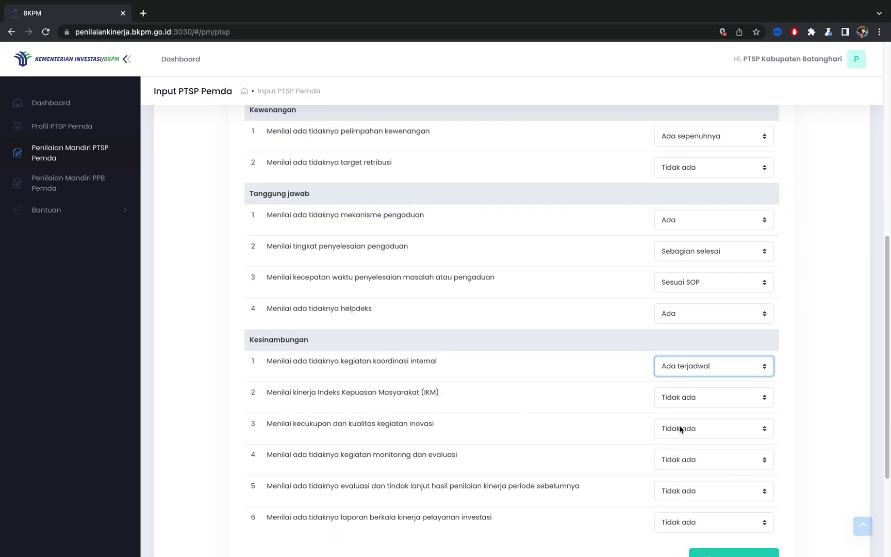
{"action": "left_click", "coordinate": [678, 408]}
{"action": "left_click", "coordinate": [680, 377]}
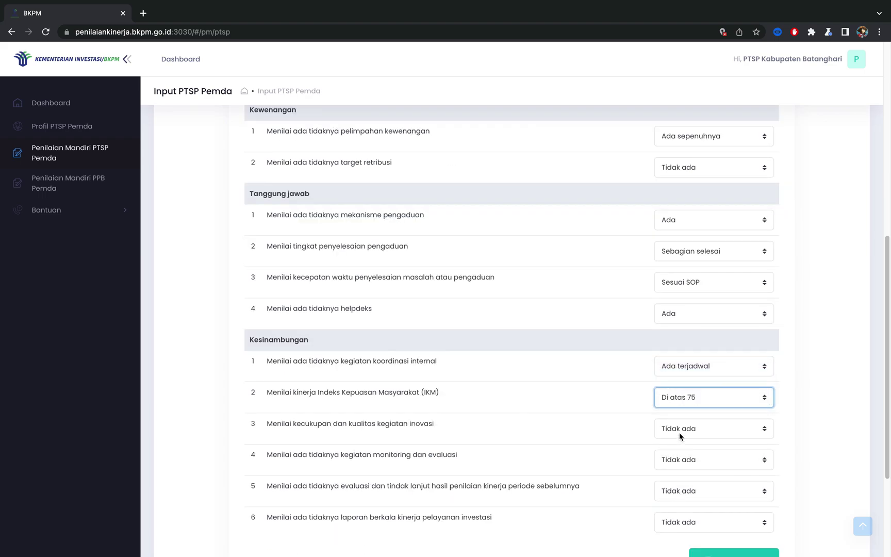
{"action": "left_click", "coordinate": [680, 435]}
{"action": "left_click", "coordinate": [674, 420]}
{"action": "left_click", "coordinate": [678, 459]}
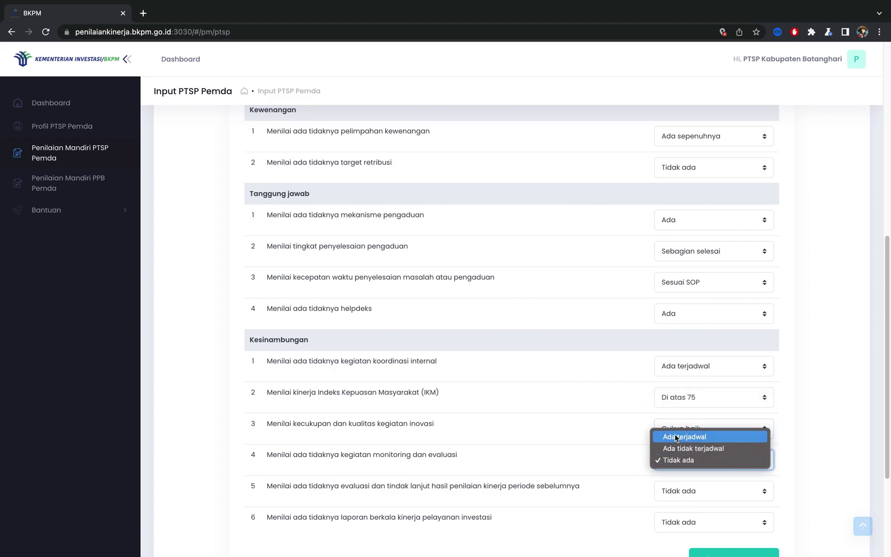
{"action": "left_click", "coordinate": [681, 461]}
{"action": "left_click", "coordinate": [686, 498]}
{"action": "left_click", "coordinate": [684, 478]}
{"action": "left_click", "coordinate": [684, 522]}
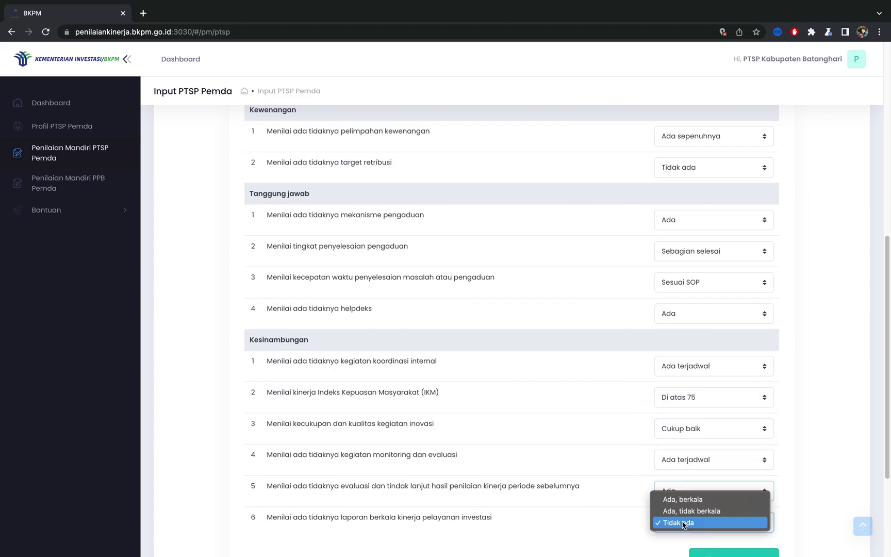
{"action": "left_click", "coordinate": [685, 501]}
Step: Save the Kelembagaan form and continue to step 2, SDM
{"action": "scroll", "coordinate": [701, 492], "scroll_direction": "down", "scroll_amount": 2}
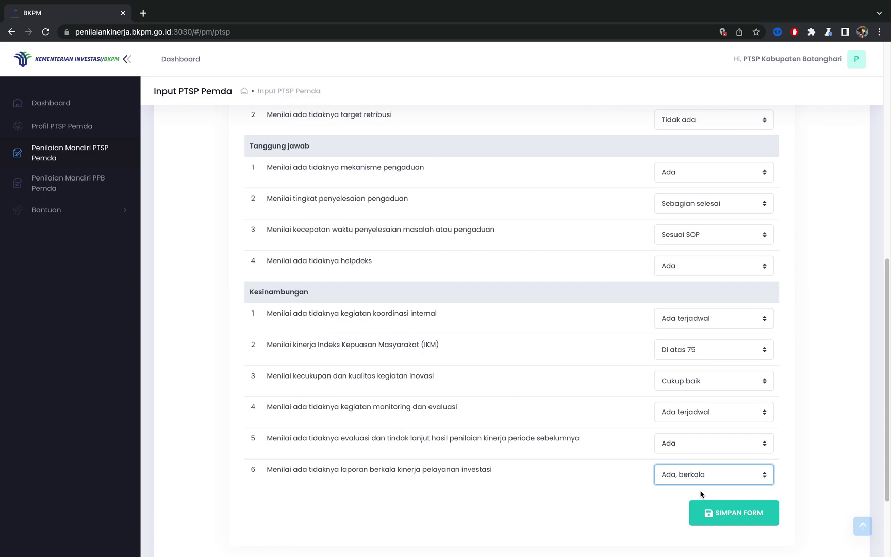
{"action": "scroll", "coordinate": [626, 508], "scroll_direction": "down", "scroll_amount": 2}
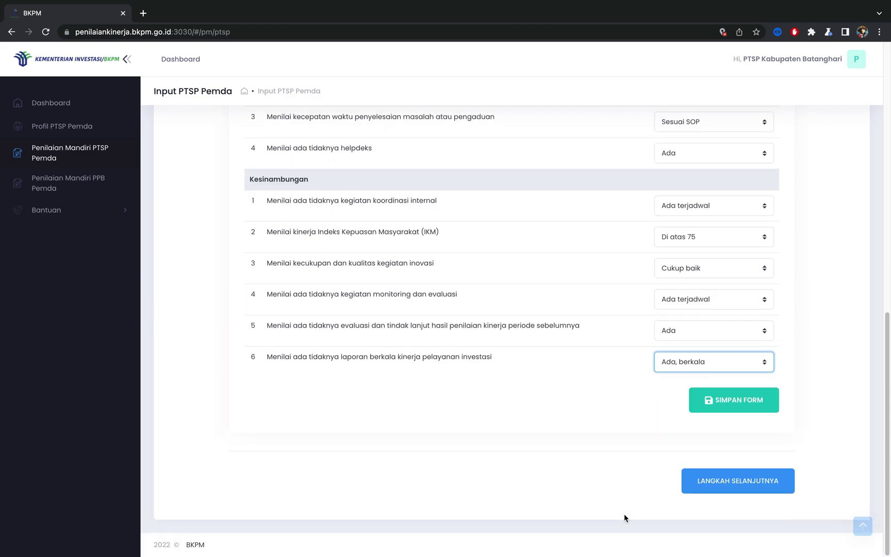
{"action": "left_click", "coordinate": [726, 408]}
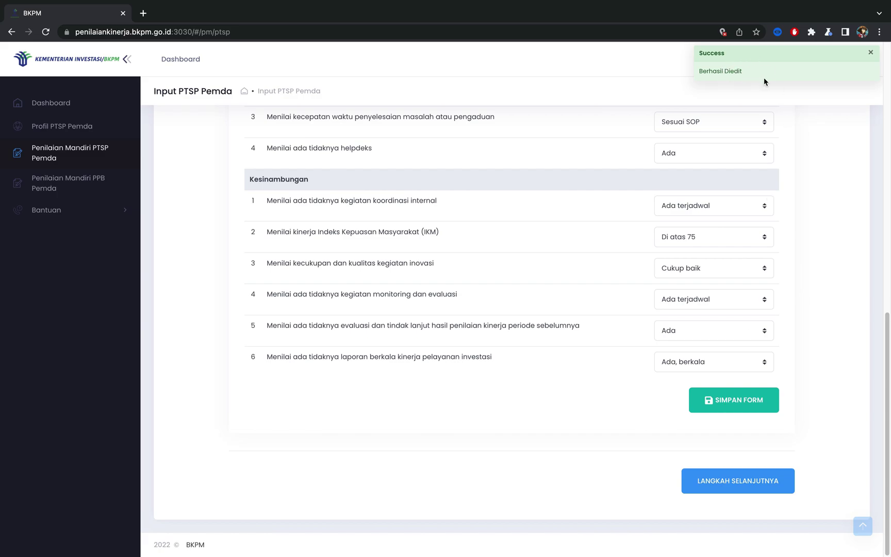
{"action": "left_click", "coordinate": [738, 489]}
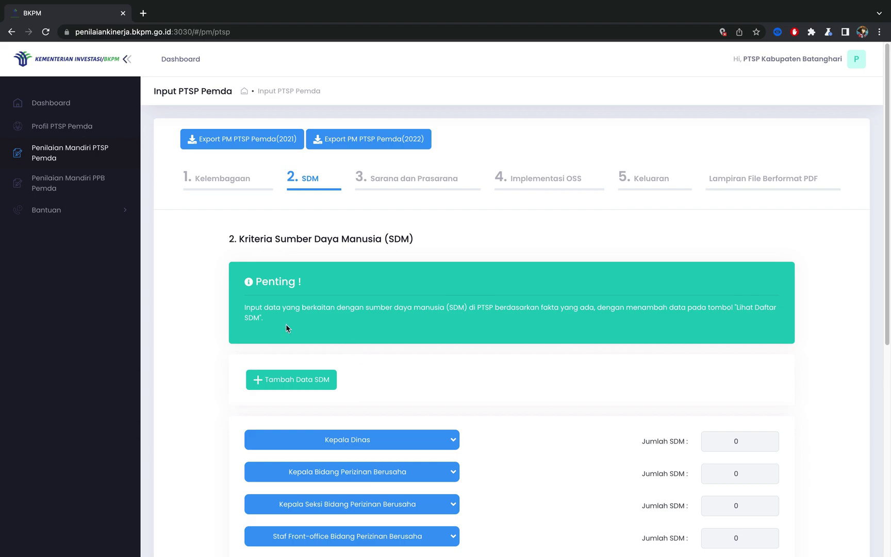
Step: Open the Tambah Data SDM form for adding a staff member
{"action": "left_click", "coordinate": [290, 381]}
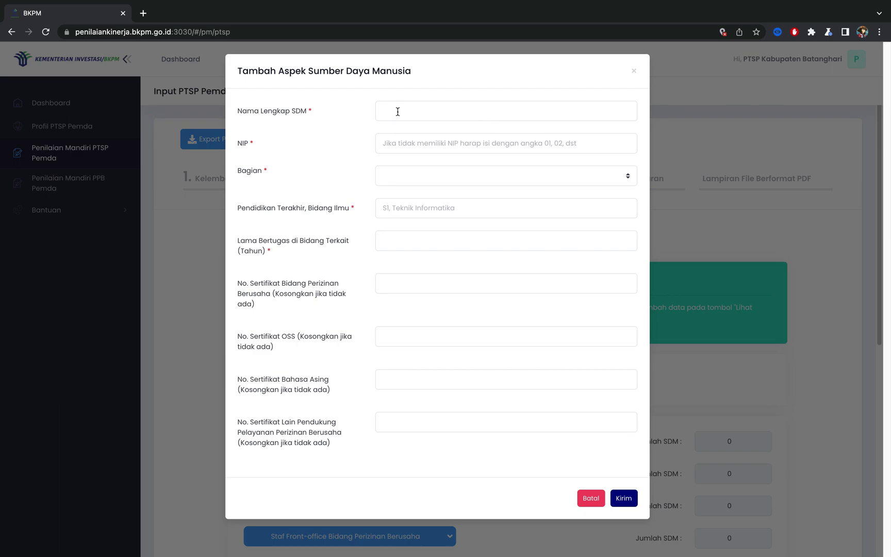
Step: Enter the staff member's full name and NIP, and choose Kepala Dinas as Bagian
{"action": "left_click", "coordinate": [397, 111]}
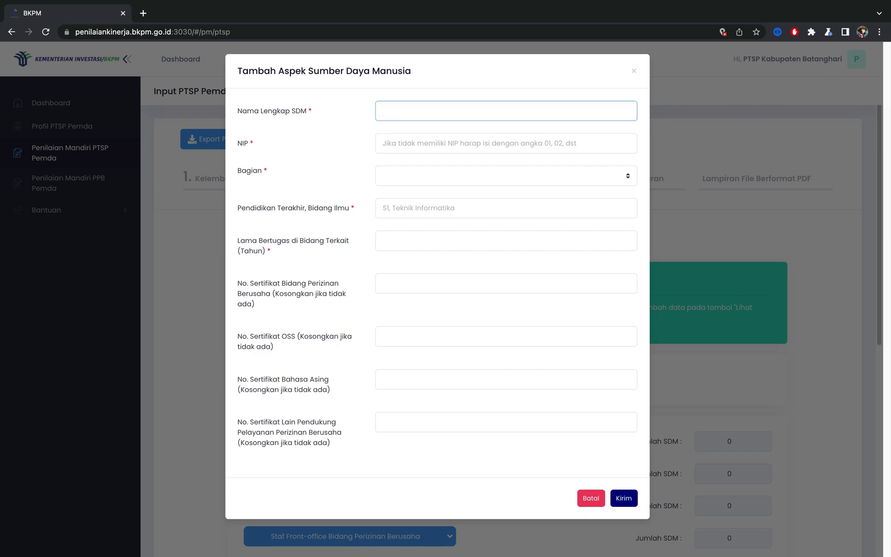
{"action": "type", "text": "Danesh"}
{"action": "left_click", "coordinate": [398, 141]}
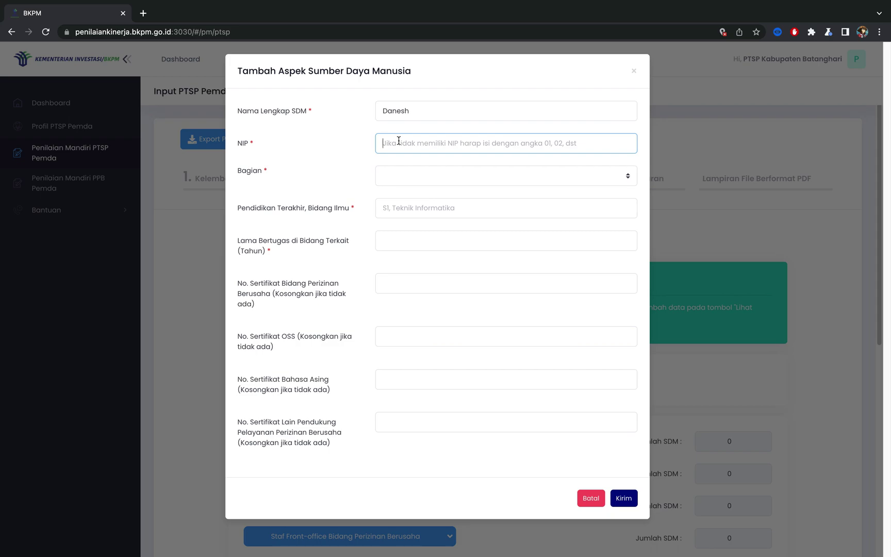
{"action": "type", "text": "0"}
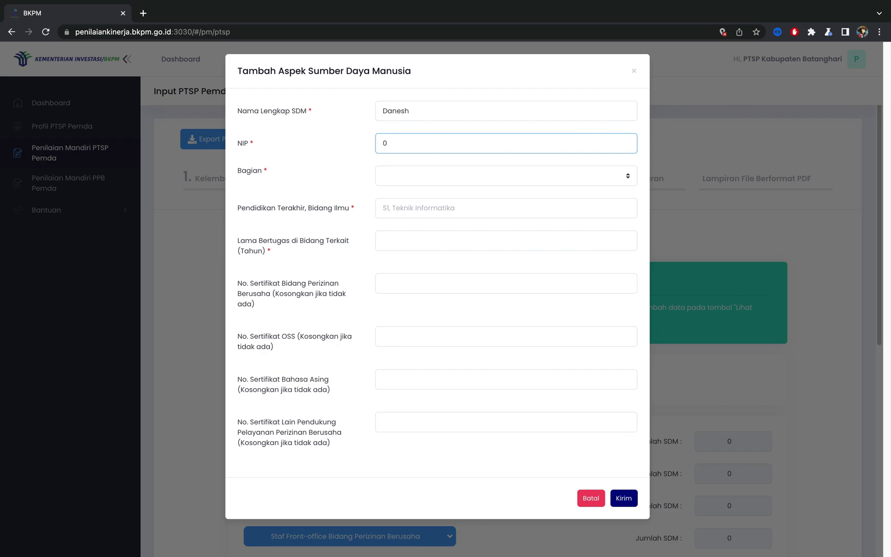
{"action": "type", "text": "25638"}
{"action": "key", "text": "Tab"}
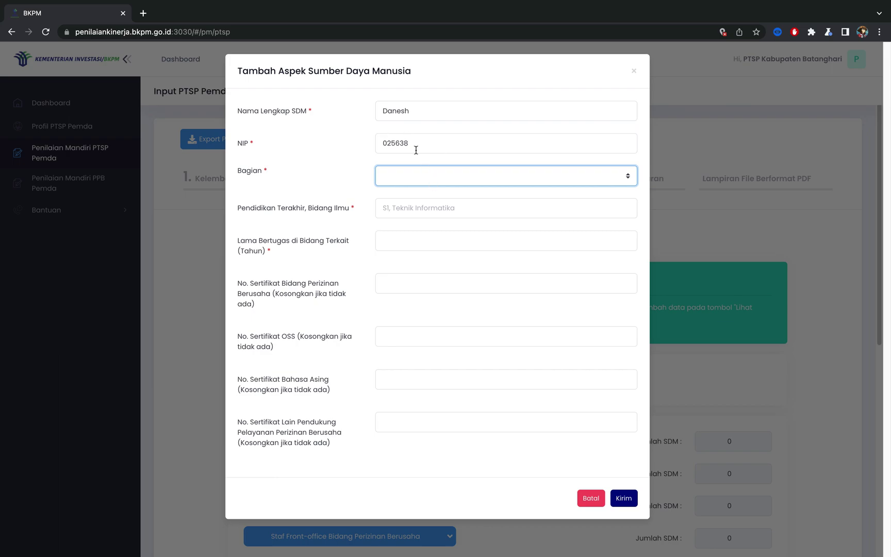
{"action": "left_click", "coordinate": [421, 174]}
{"action": "left_click", "coordinate": [418, 175]}
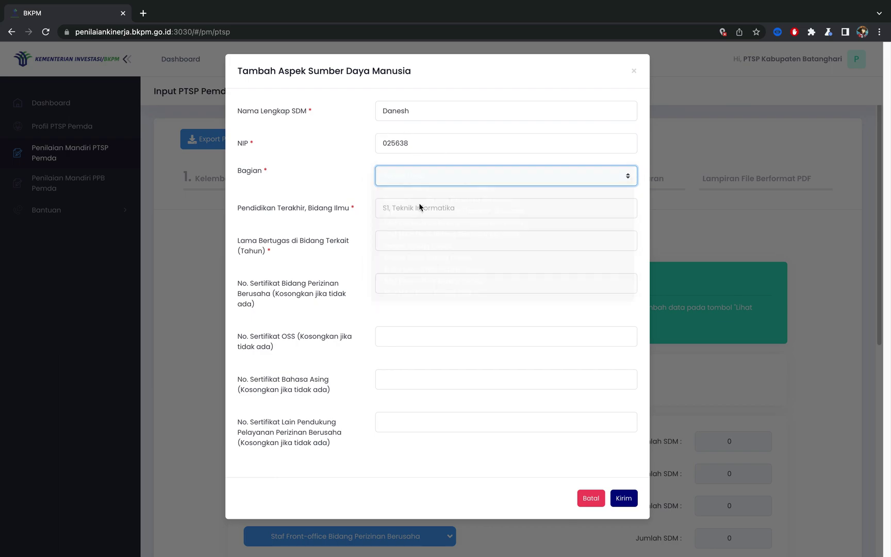
Step: Enter education S2 Manajemen Informasi, 2 years' service, and the foreign-language and other certificate numbers
{"action": "left_click", "coordinate": [419, 209]}
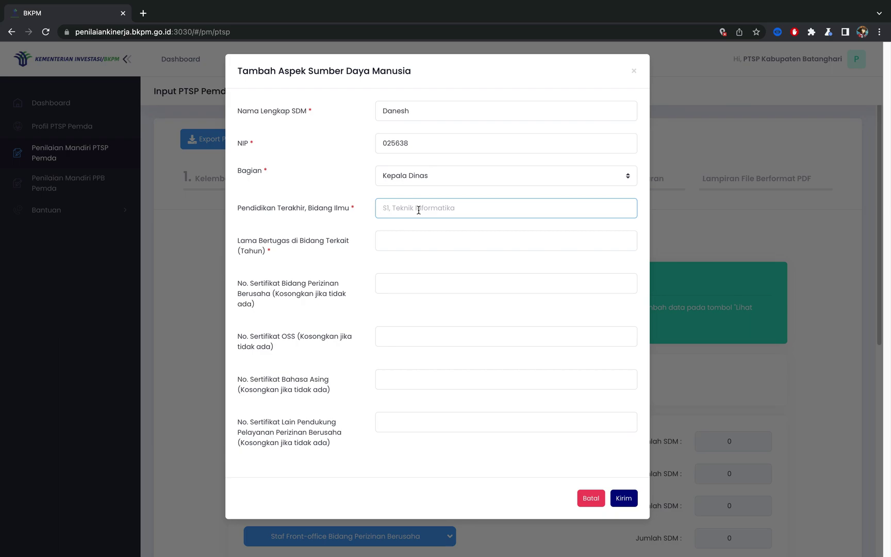
{"action": "type", "text": "S2, Manejemen Informasi"}
{"action": "key", "text": "Tab"}
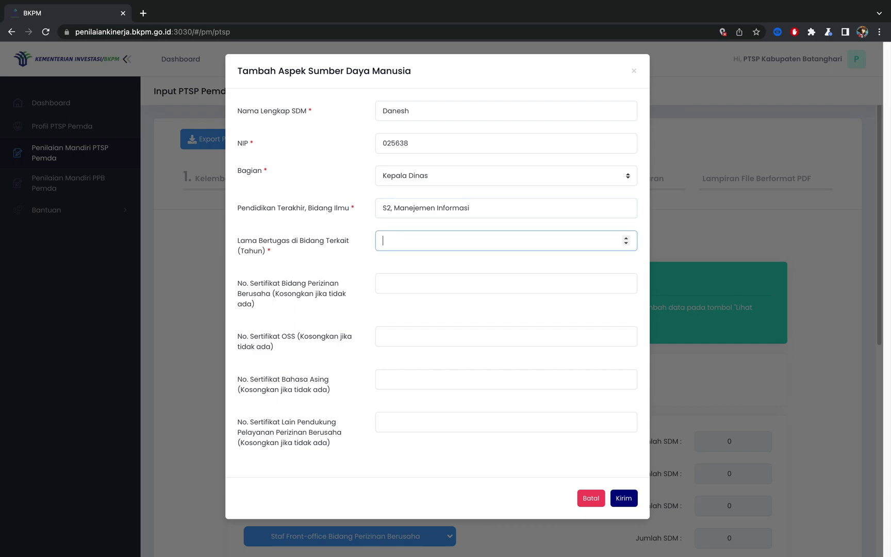
{"action": "type", "text": "2"}
{"action": "key", "text": "Tab"}
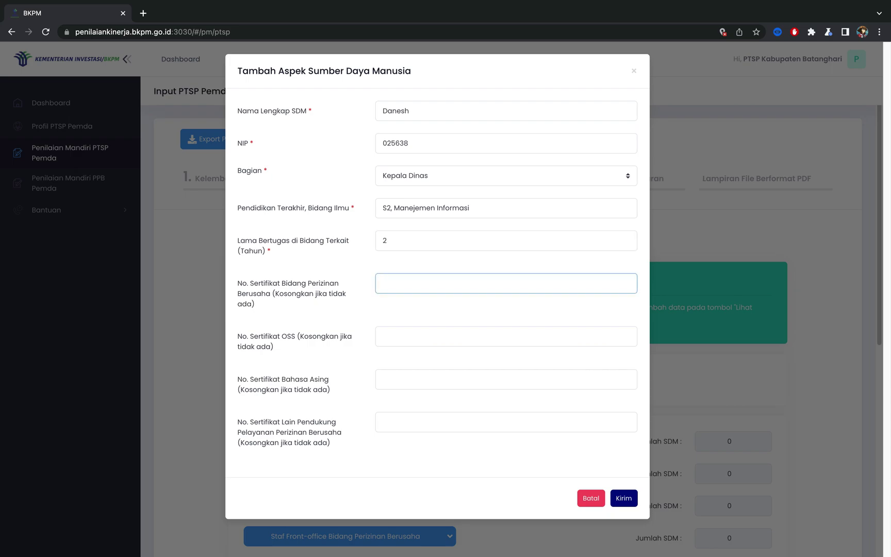
{"action": "key", "text": "Tab"}
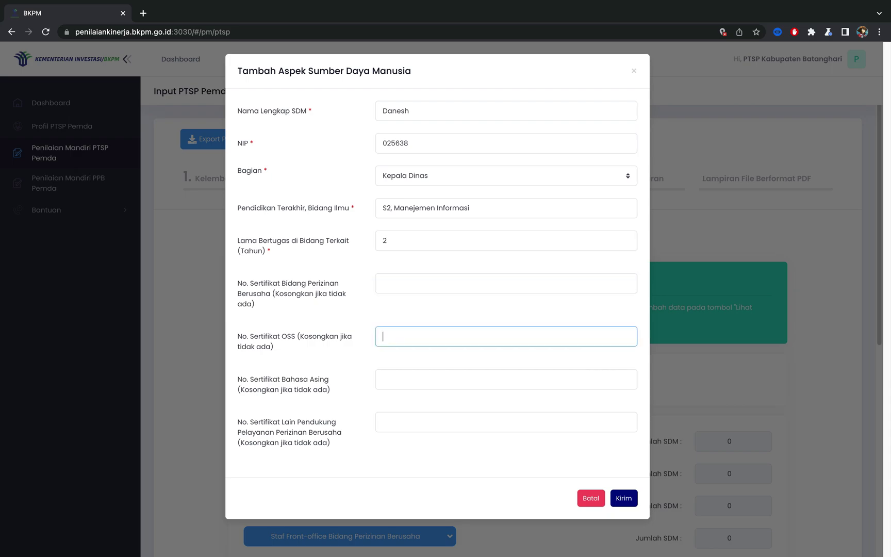
{"action": "key", "text": "Tab"}
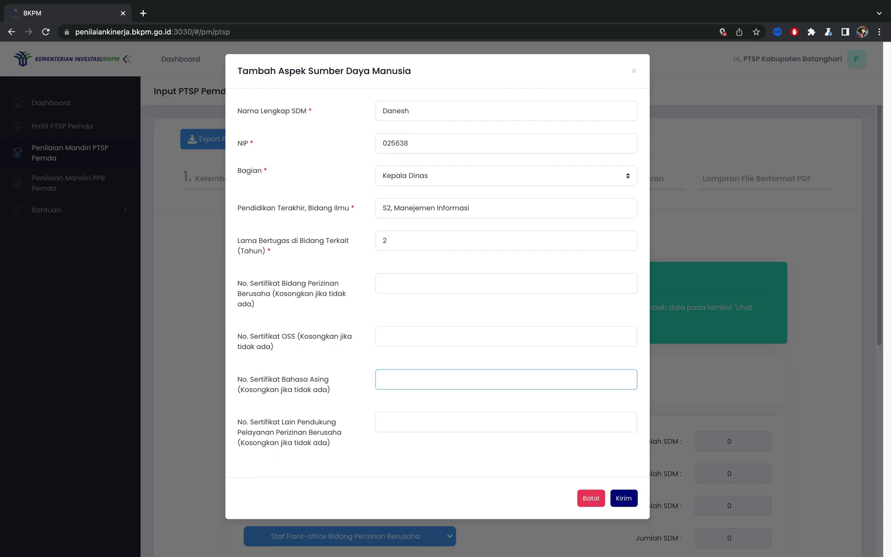
{"action": "type", "text": "093872903829"}
{"action": "key", "text": "Tab"}
{"action": "type", "text": "093829"}
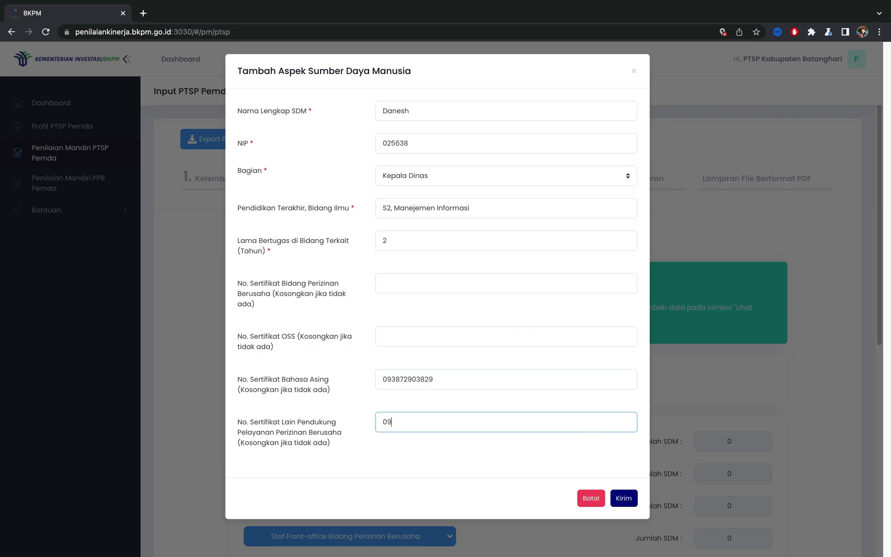
{"action": "type", "text": "093829"}
Step: Submit the staff member and confirm they appear under Kepala Dinas with Jumlah SDM 1
{"action": "left_click", "coordinate": [631, 501]}
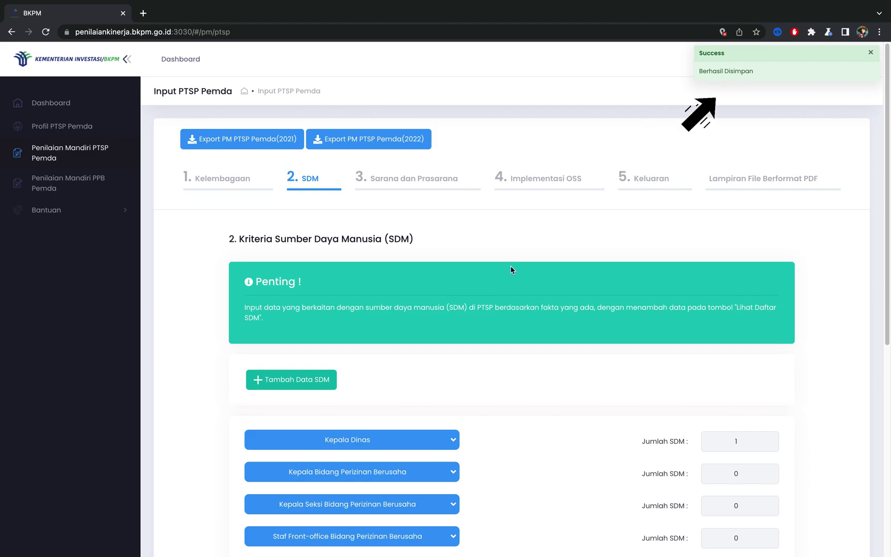
{"action": "scroll", "coordinate": [510, 266], "scroll_direction": "down", "scroll_amount": 2}
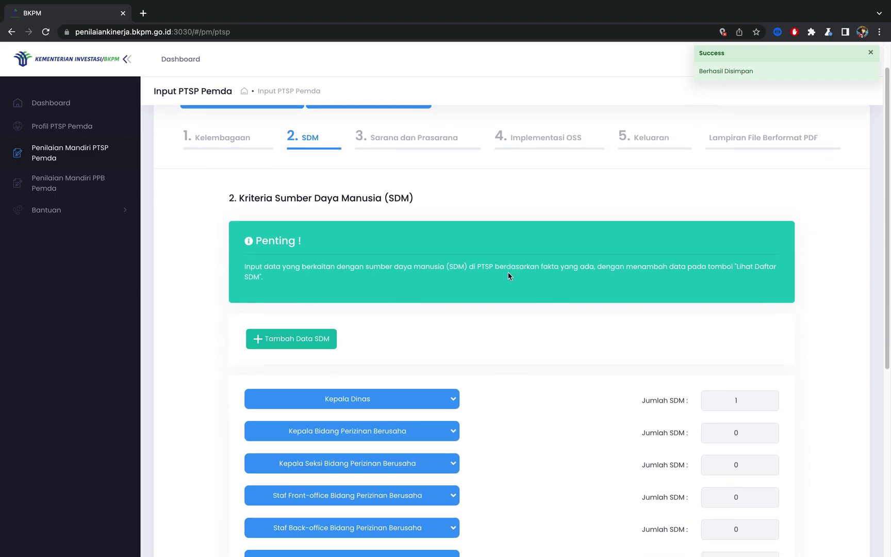
{"action": "scroll", "coordinate": [505, 278], "scroll_direction": "down", "scroll_amount": 4}
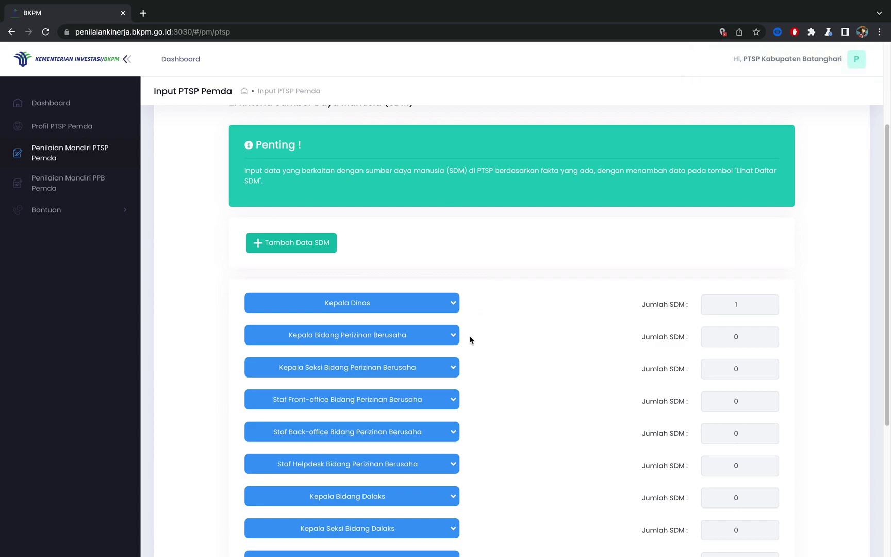
{"action": "scroll", "coordinate": [458, 313], "scroll_direction": "down", "scroll_amount": 1}
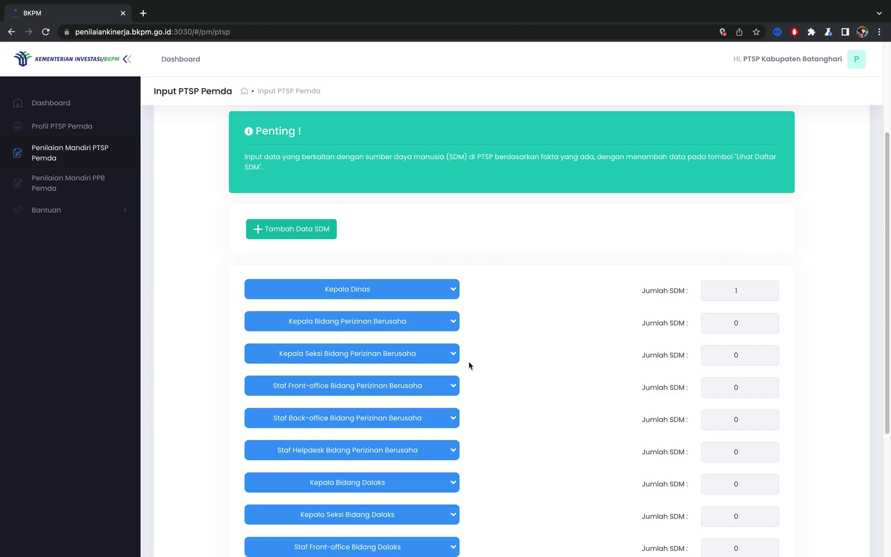
{"action": "scroll", "coordinate": [468, 364], "scroll_direction": "down", "scroll_amount": 3}
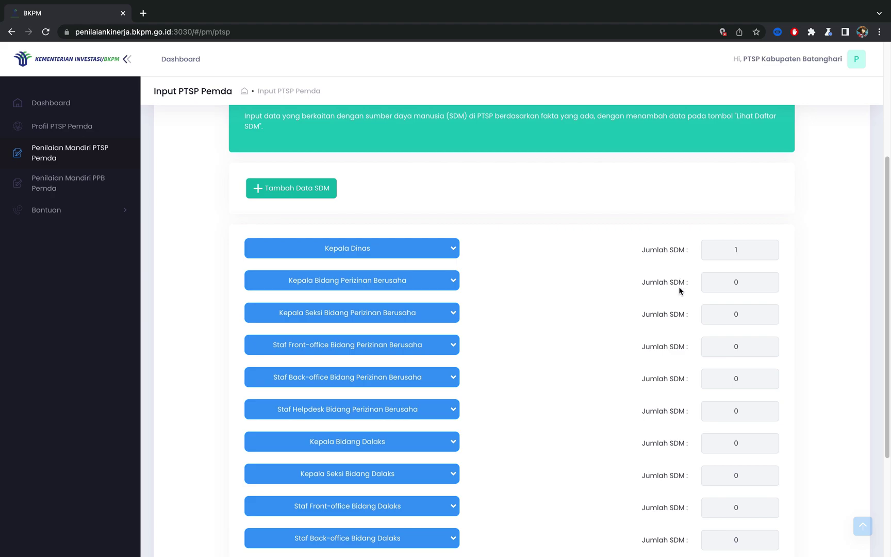
{"action": "left_click", "coordinate": [454, 249]}
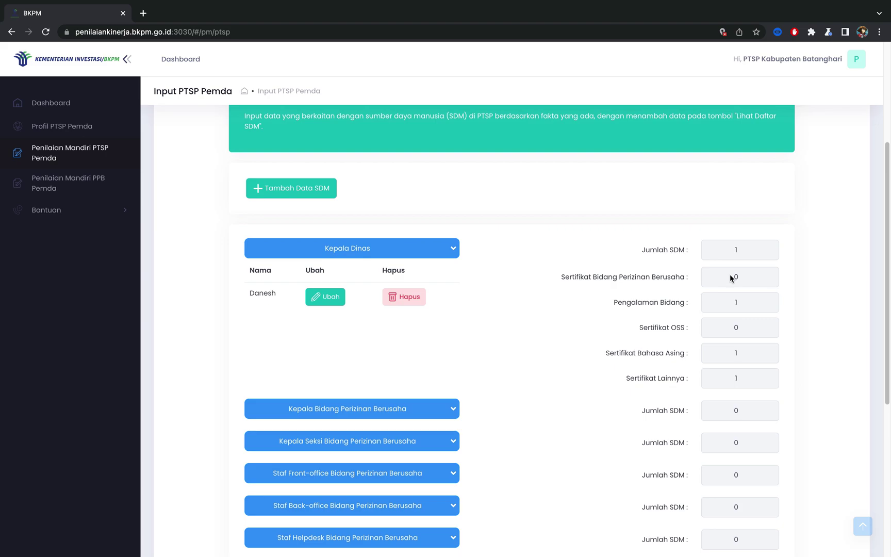
{"action": "scroll", "coordinate": [731, 278], "scroll_direction": "down", "scroll_amount": 6}
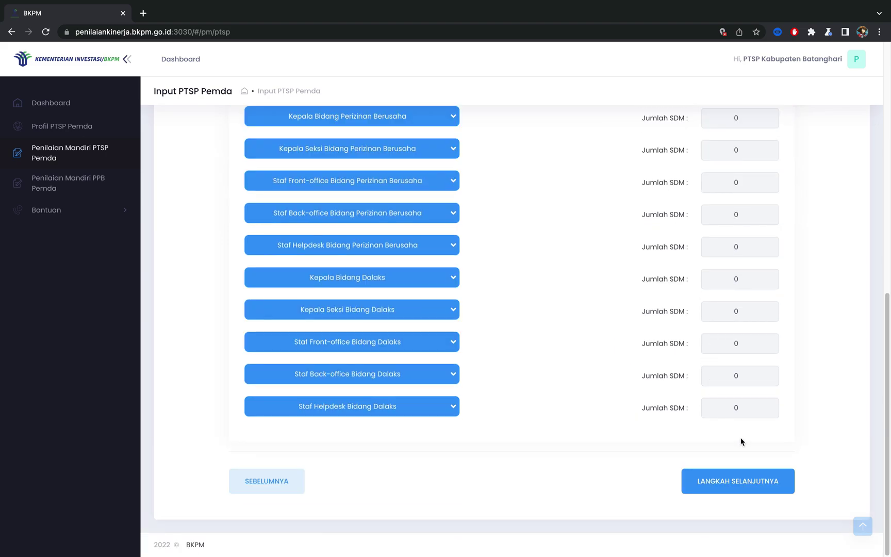
Step: Go to step 3 and rate the front office room, its facilities, and the back office room Cukup dan layak
{"action": "left_click", "coordinate": [742, 489]}
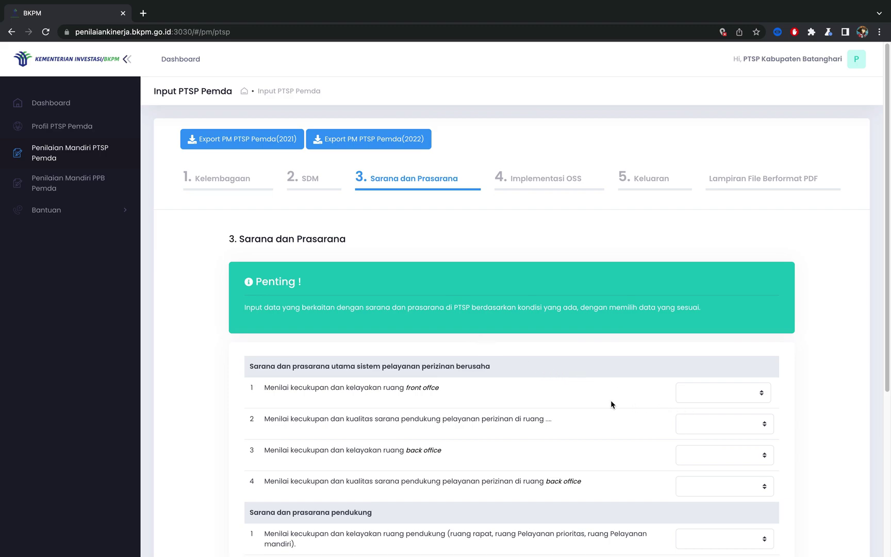
{"action": "scroll", "coordinate": [612, 404], "scroll_direction": "down", "scroll_amount": 1}
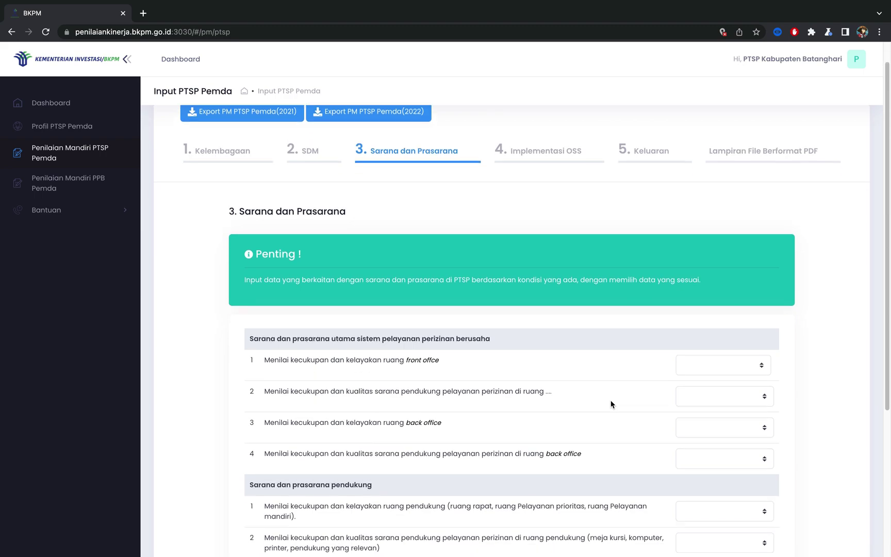
{"action": "scroll", "coordinate": [611, 404], "scroll_direction": "down", "scroll_amount": 4}
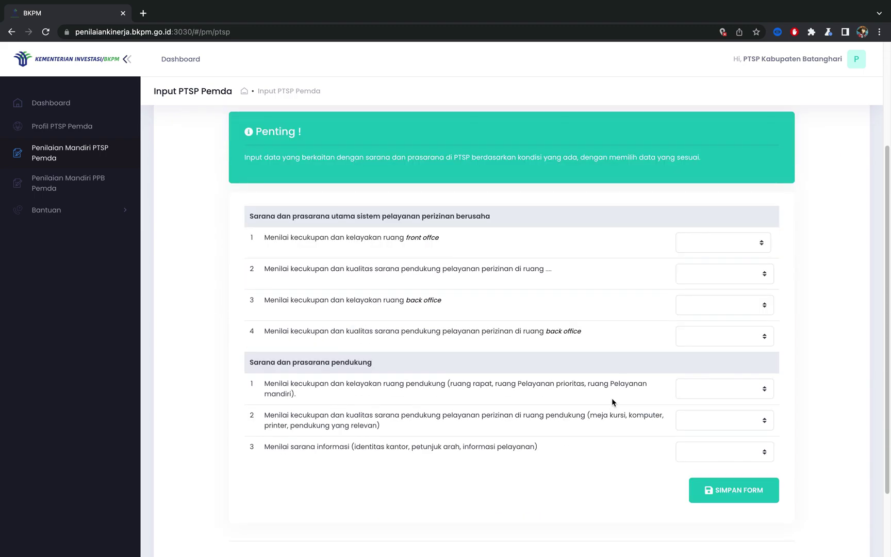
{"action": "left_click", "coordinate": [721, 248]}
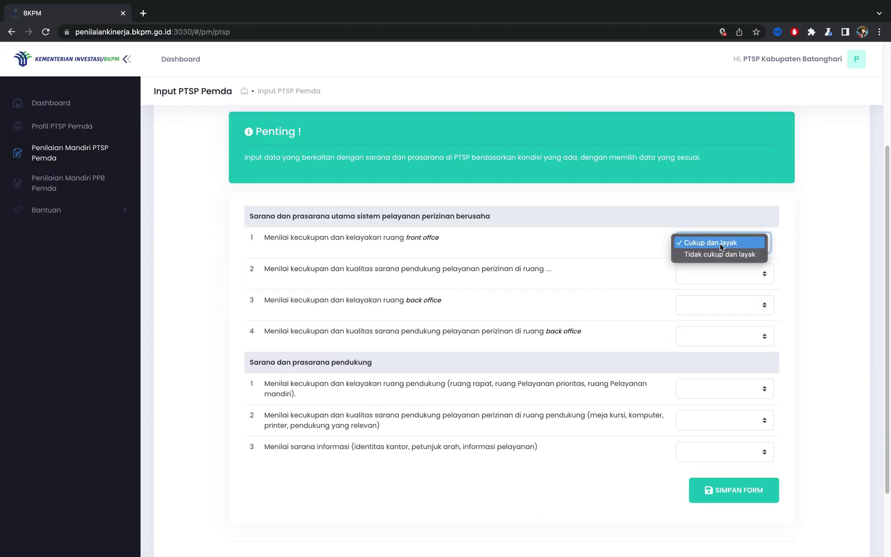
{"action": "left_click", "coordinate": [720, 246]}
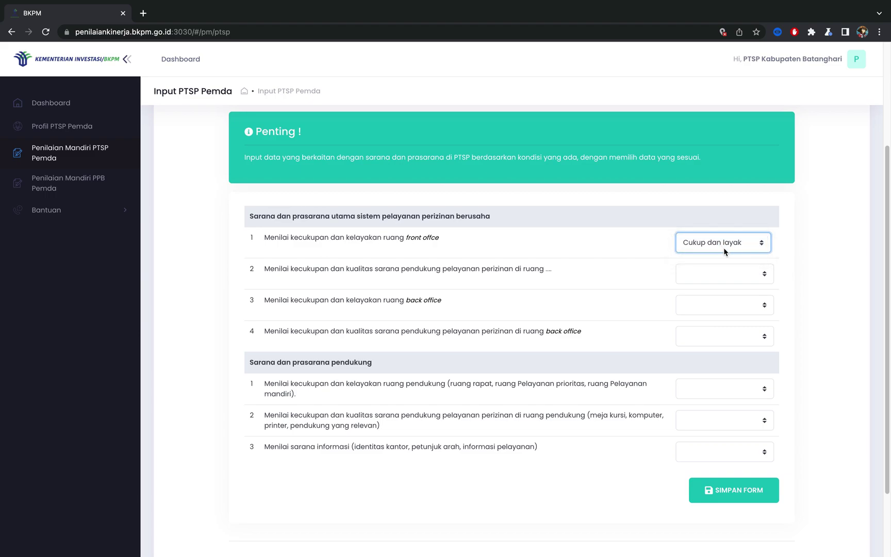
{"action": "left_click", "coordinate": [741, 275]}
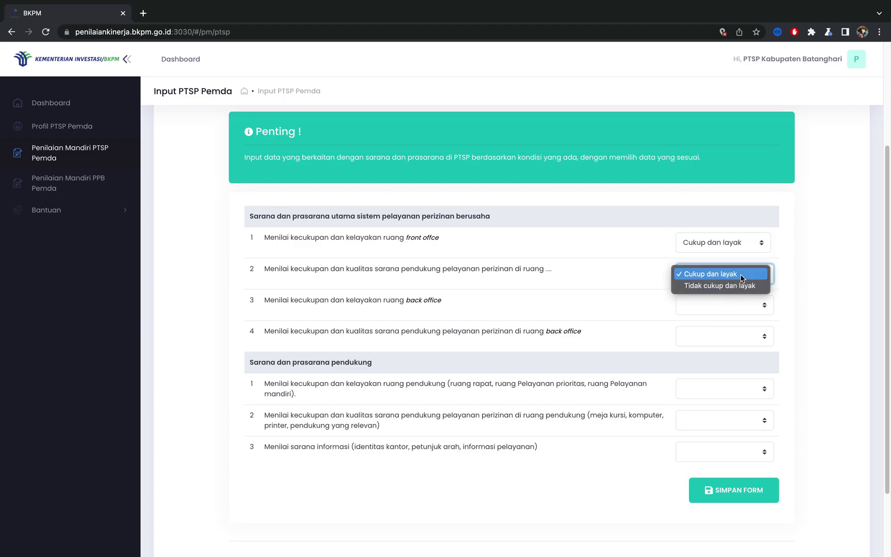
{"action": "left_click", "coordinate": [739, 277]}
{"action": "left_click", "coordinate": [738, 305]}
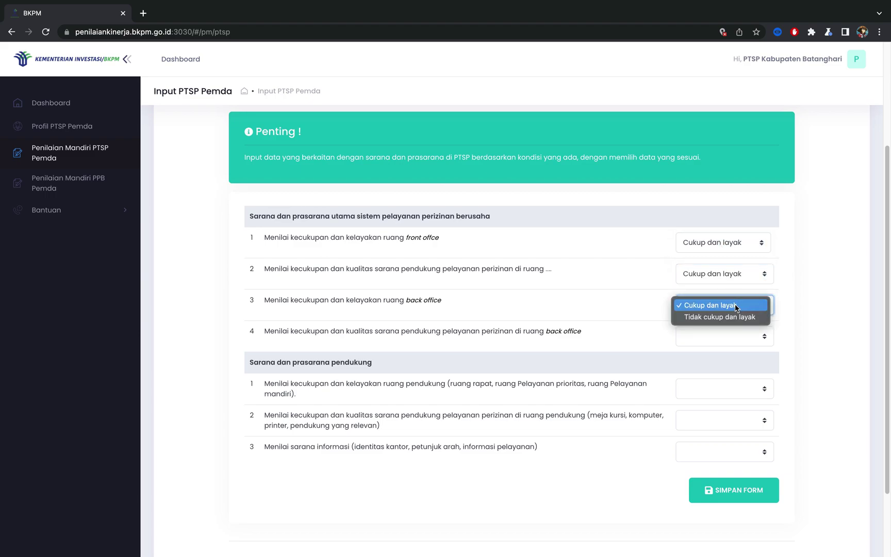
{"action": "left_click", "coordinate": [736, 308]}
Step: Rate back office facilities, supporting rooms and their facilities, and information facilities Cukup dan layak, then save
{"action": "left_click", "coordinate": [722, 336]}
{"action": "left_click", "coordinate": [722, 336]}
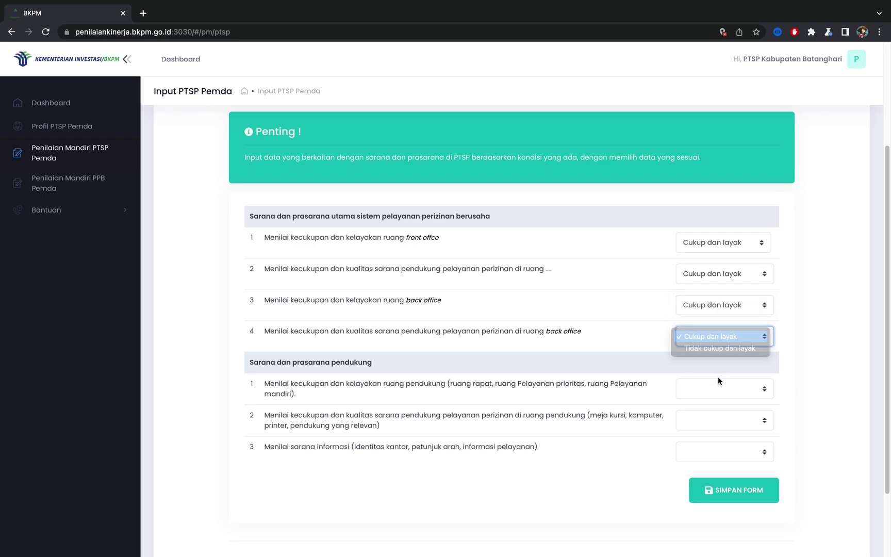
{"action": "left_click", "coordinate": [717, 390]}
{"action": "left_click", "coordinate": [714, 390]}
{"action": "left_click", "coordinate": [703, 422]}
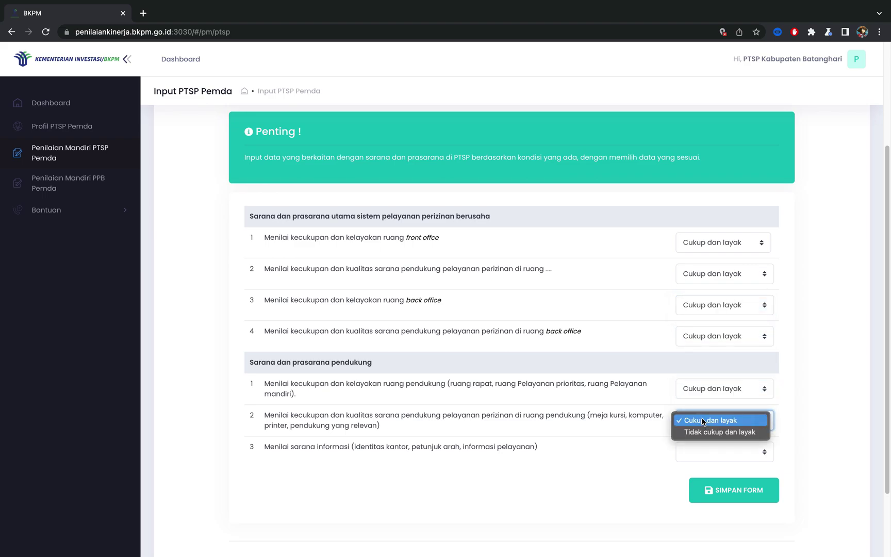
{"action": "left_click", "coordinate": [703, 422]}
{"action": "left_click", "coordinate": [692, 445]}
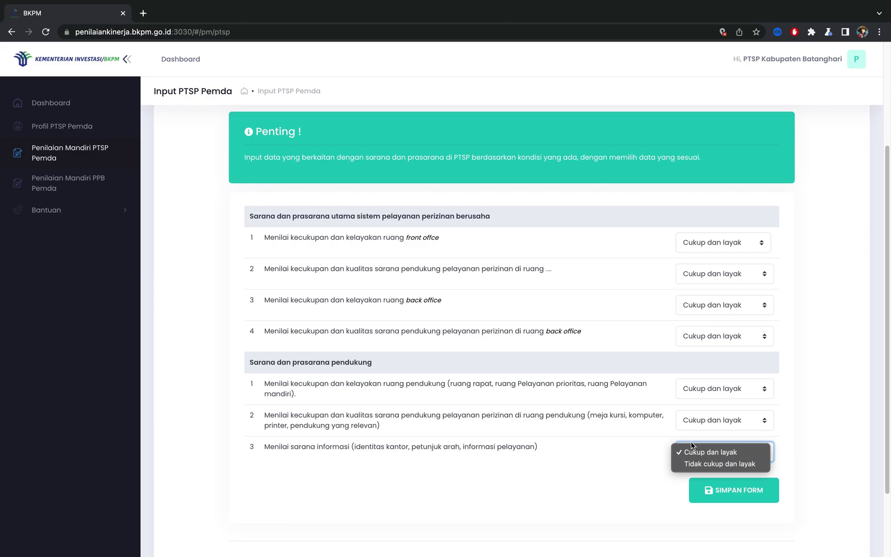
{"action": "left_click", "coordinate": [694, 452]}
{"action": "scroll", "coordinate": [601, 354], "scroll_direction": "down", "scroll_amount": 1}
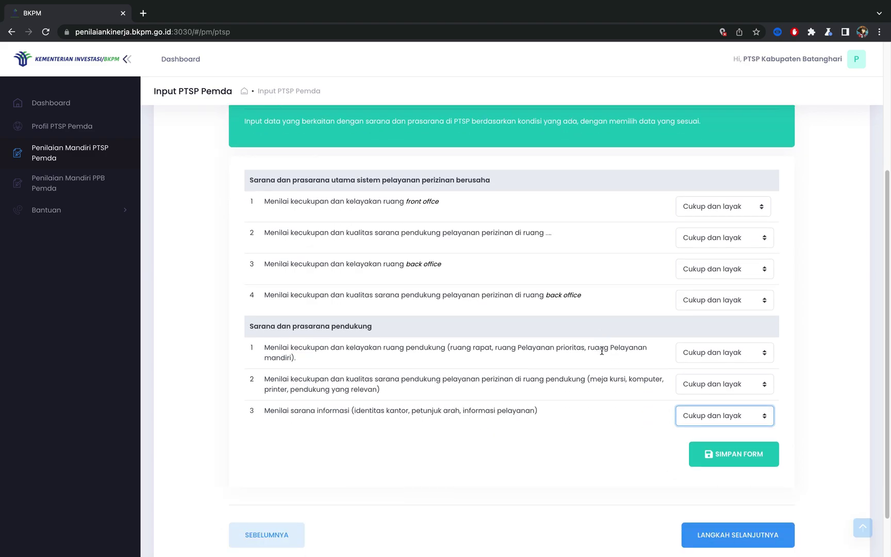
{"action": "left_click", "coordinate": [722, 460]}
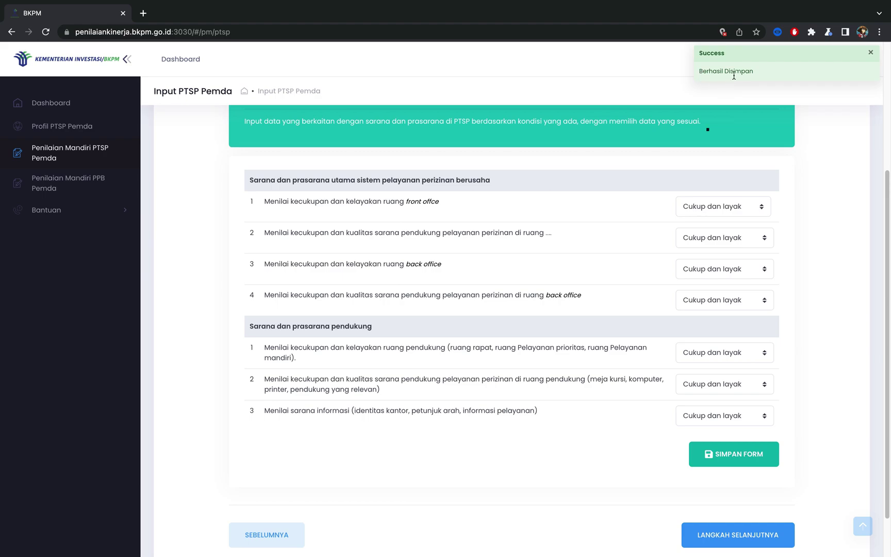
{"action": "scroll", "coordinate": [709, 388], "scroll_direction": "down", "scroll_amount": 1}
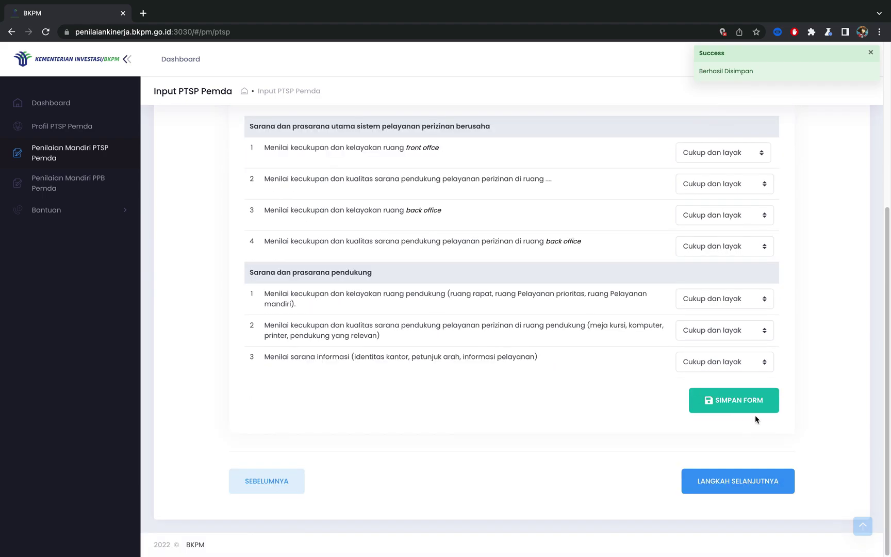
Step: On step 4, set OSS SOP to Ada, socialisation to Ada, 1 kali, and assistance to Ada tidak terjadwal
{"action": "left_click", "coordinate": [749, 484]}
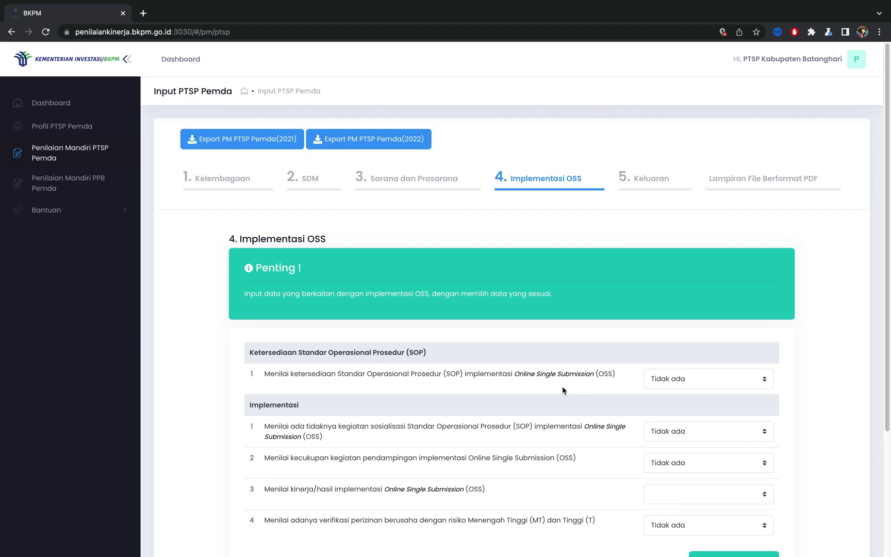
{"action": "left_click", "coordinate": [696, 383]}
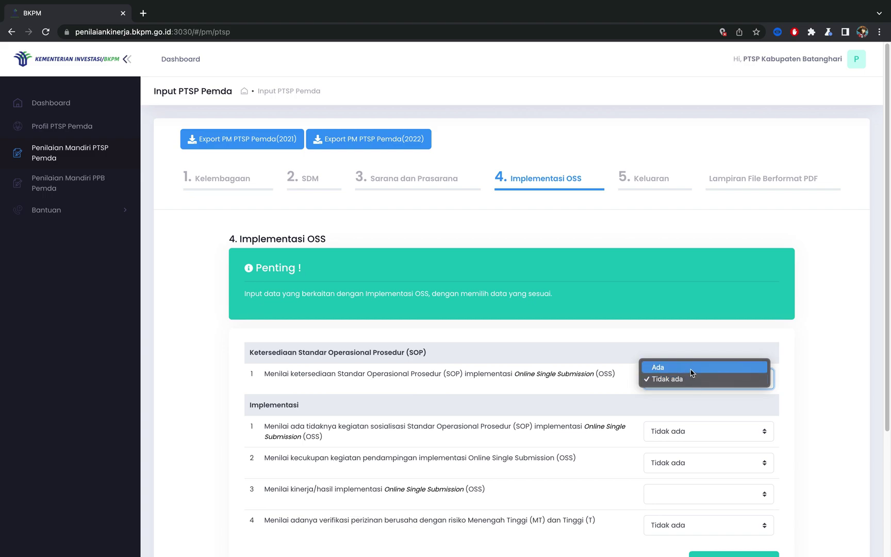
{"action": "left_click", "coordinate": [691, 370]}
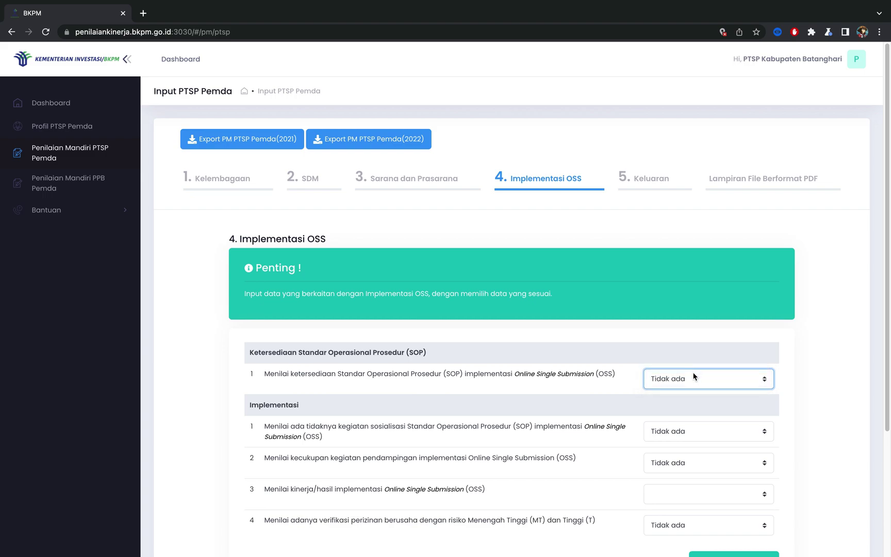
{"action": "left_click", "coordinate": [695, 437]}
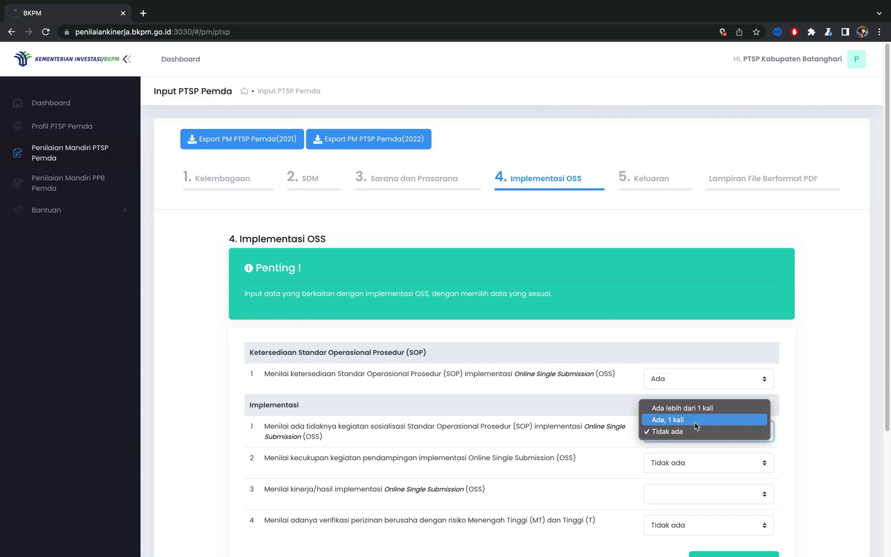
{"action": "left_click", "coordinate": [694, 420]}
{"action": "left_click", "coordinate": [705, 463]}
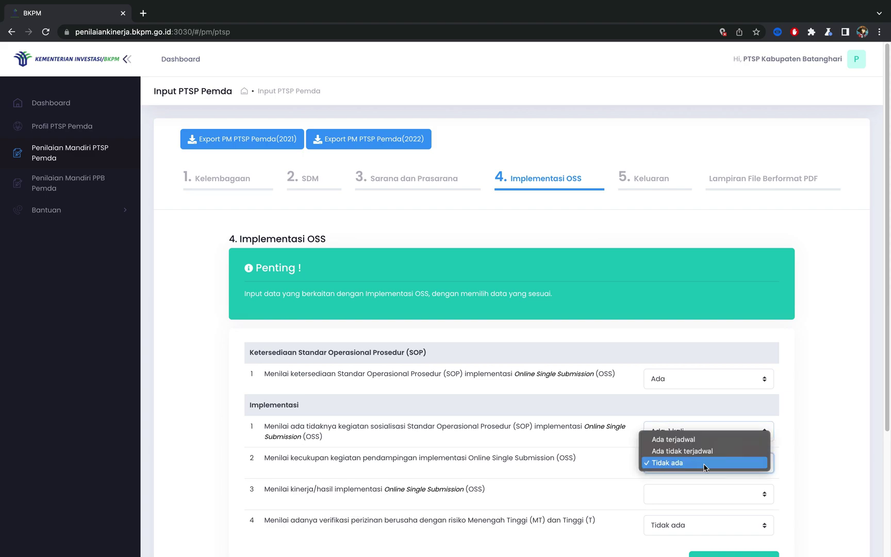
{"action": "left_click", "coordinate": [705, 451]}
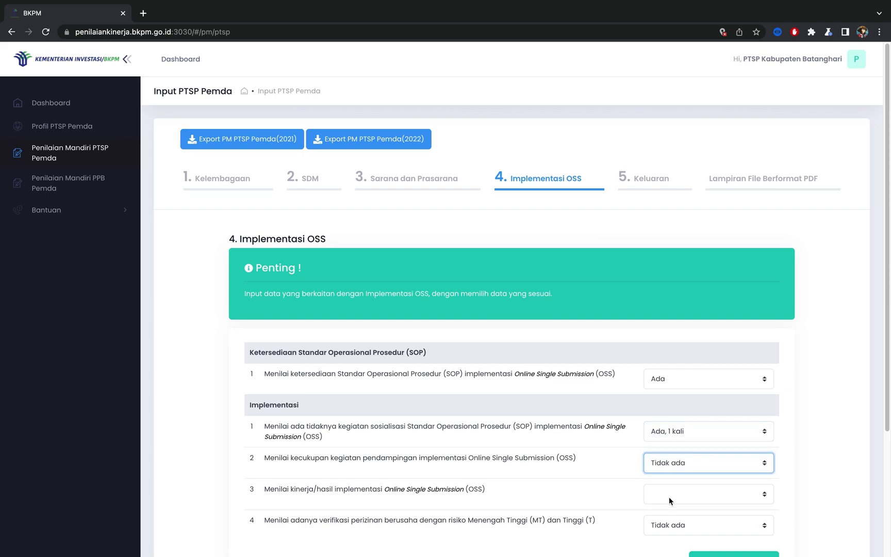
Step: Keep OSS performance at all permits via OSS, set MT and T verification to Ada sebagian, and save
{"action": "left_click", "coordinate": [670, 500]}
{"action": "left_click", "coordinate": [670, 501]}
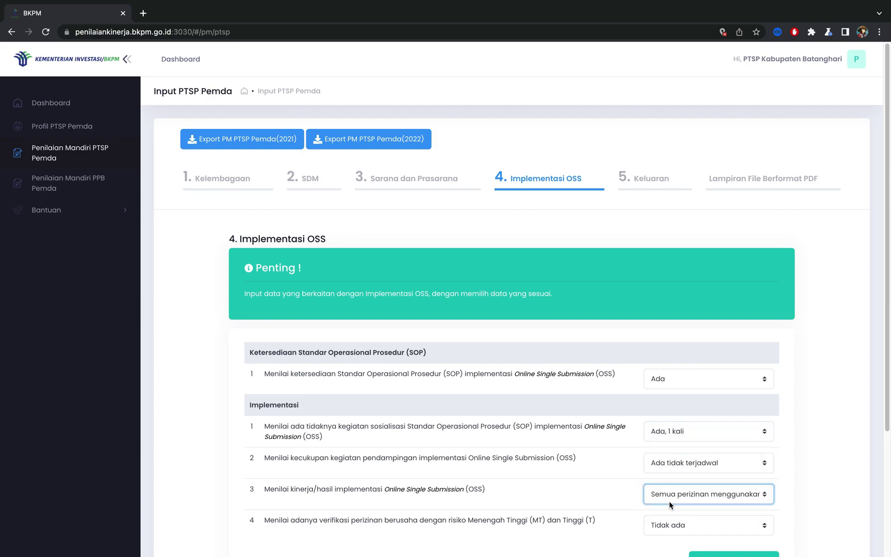
{"action": "left_click", "coordinate": [665, 524]}
{"action": "left_click", "coordinate": [668, 514]}
{"action": "scroll", "coordinate": [680, 441], "scroll_direction": "down", "scroll_amount": 3}
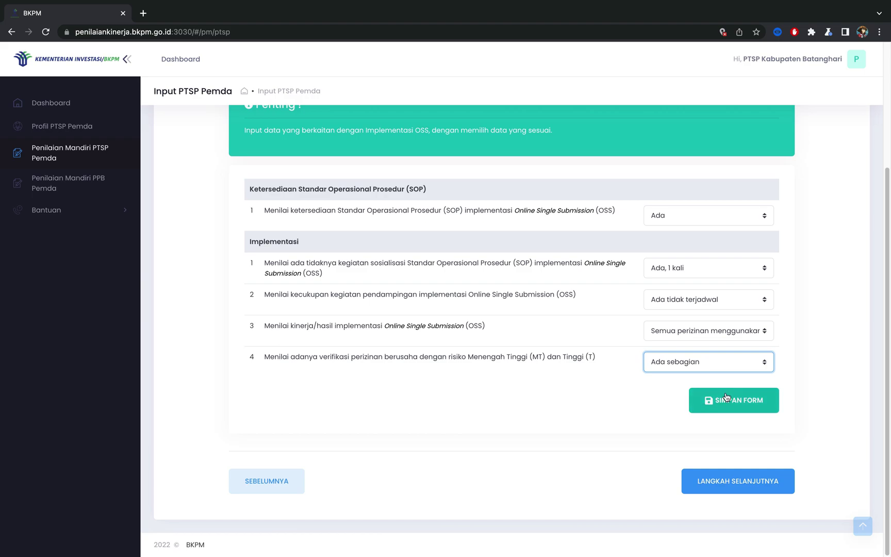
{"action": "left_click", "coordinate": [736, 407]}
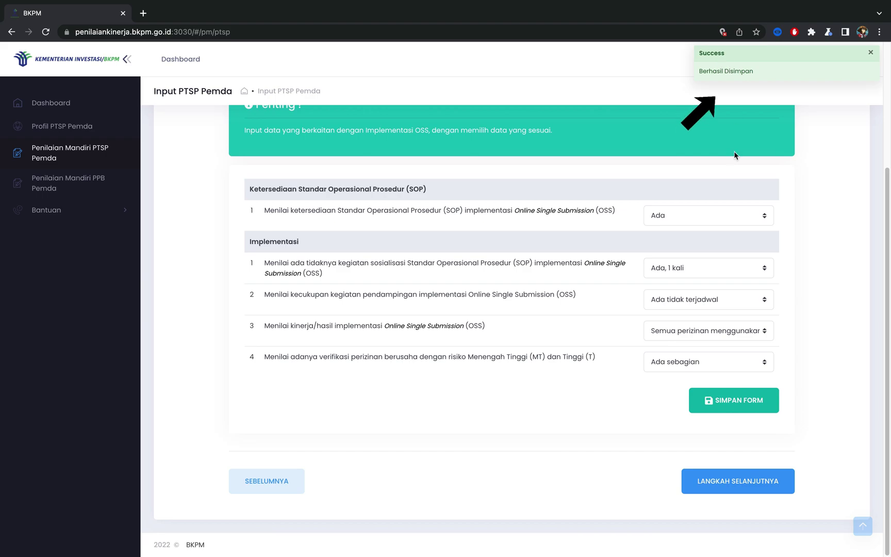
Step: On step 5, mark investment and labour targets Terlampaui atau tercapai and DAK absorption 80 - 100%
{"action": "left_click", "coordinate": [738, 489]}
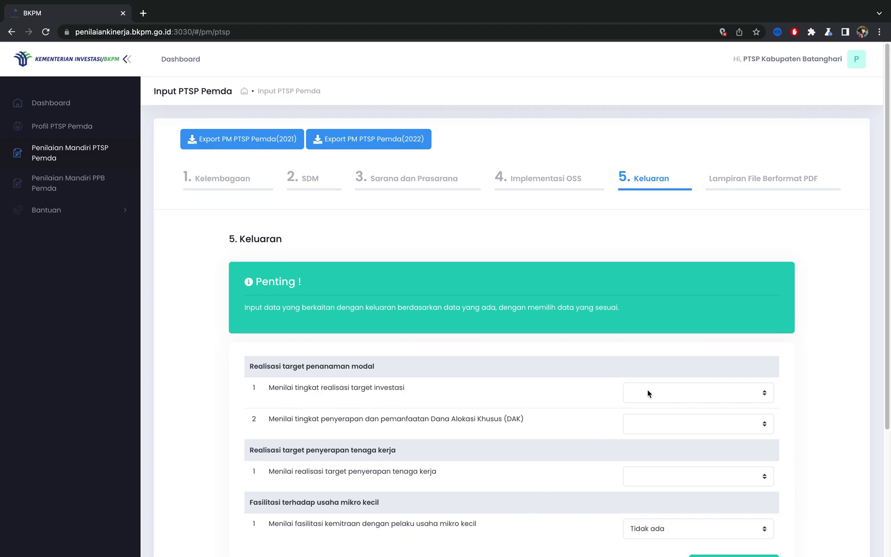
{"action": "left_click", "coordinate": [696, 395]}
{"action": "left_click", "coordinate": [699, 393]}
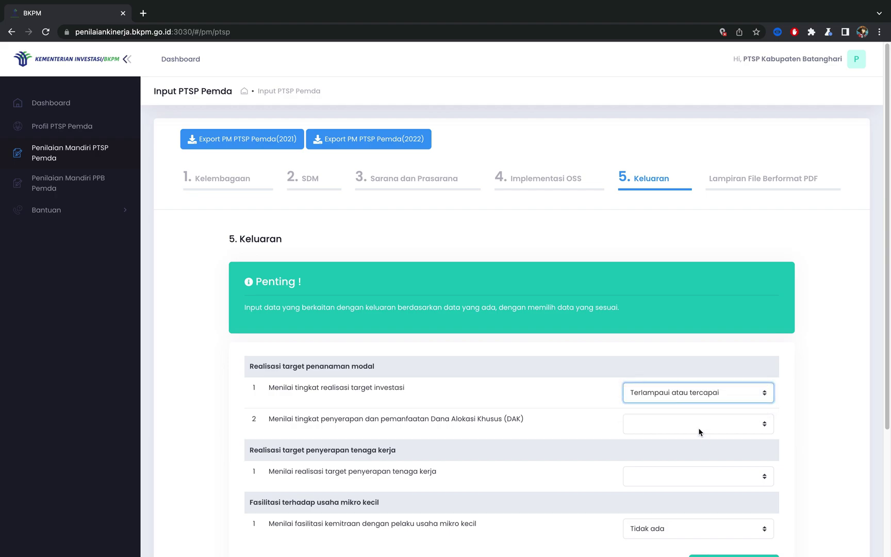
{"action": "left_click", "coordinate": [698, 427]}
{"action": "left_click", "coordinate": [699, 424]}
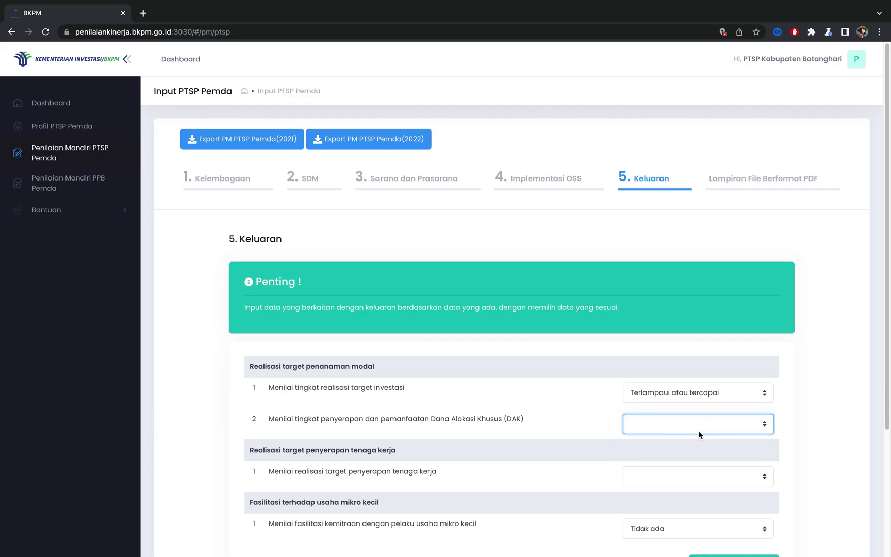
{"action": "left_click", "coordinate": [700, 484]}
{"action": "left_click", "coordinate": [699, 475]}
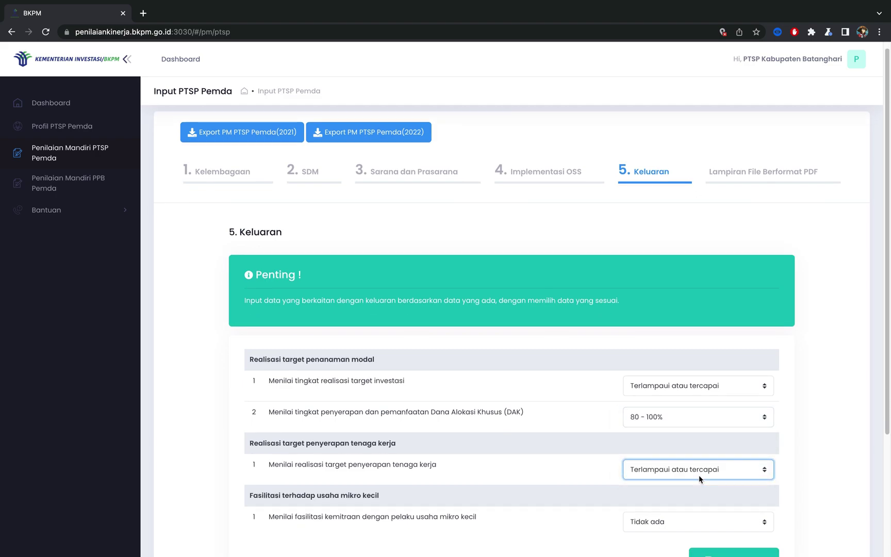
Step: Set micro-business partnership facilitation to Ada, tidak teragenda and save the Keluaran answers
{"action": "scroll", "coordinate": [699, 475], "scroll_direction": "down", "scroll_amount": 1}
{"action": "left_click", "coordinate": [699, 484]}
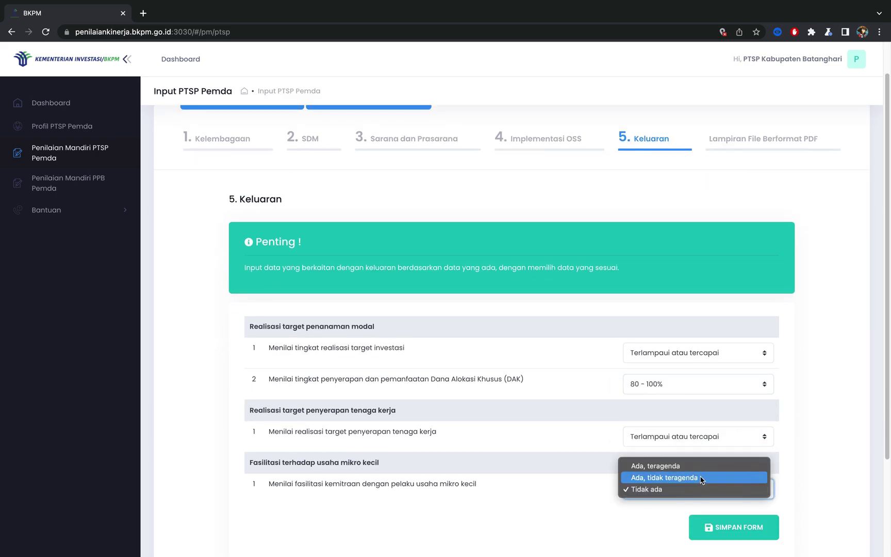
{"action": "left_click", "coordinate": [701, 478]}
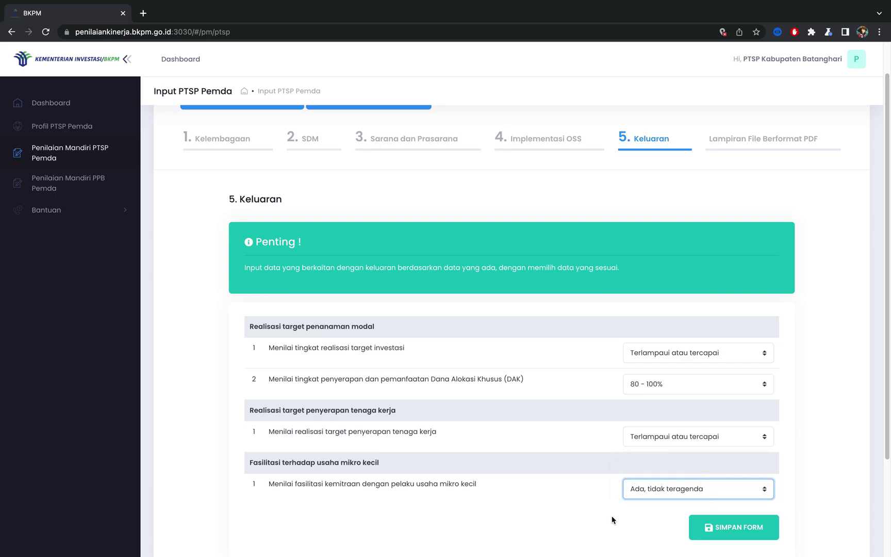
{"action": "scroll", "coordinate": [628, 526], "scroll_direction": "down", "scroll_amount": 3}
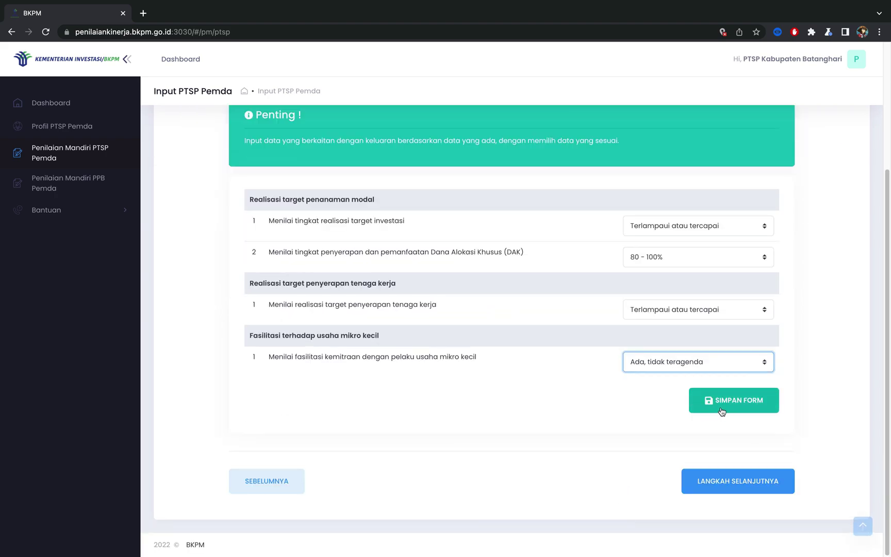
{"action": "left_click", "coordinate": [721, 410]}
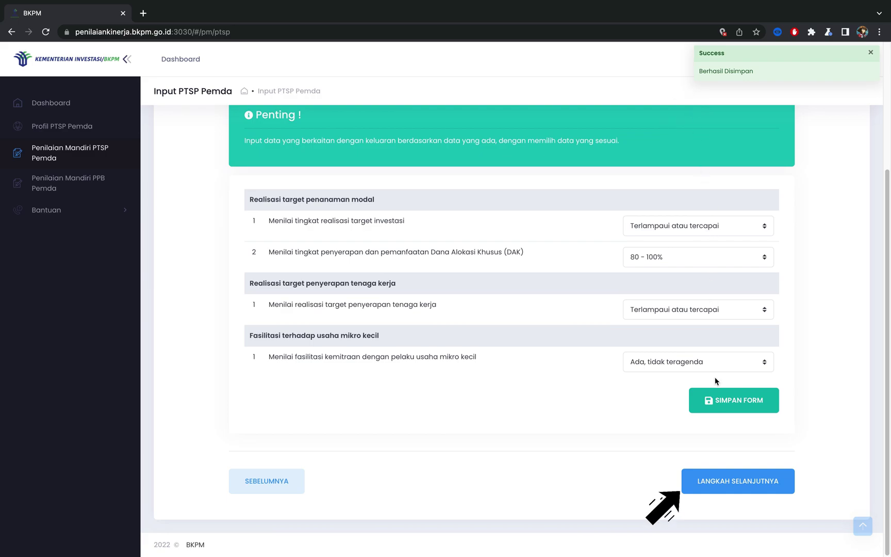
Step: Advance to the Lampiran File Berformat PDF step and scroll down to the Dokumen Lampiran list
{"action": "left_click", "coordinate": [738, 483]}
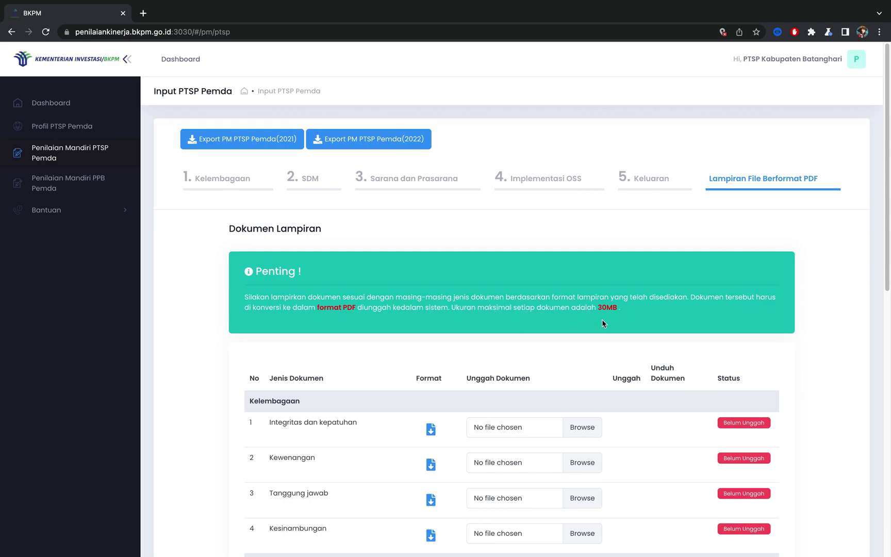
{"action": "scroll", "coordinate": [603, 323], "scroll_direction": "down", "scroll_amount": 5}
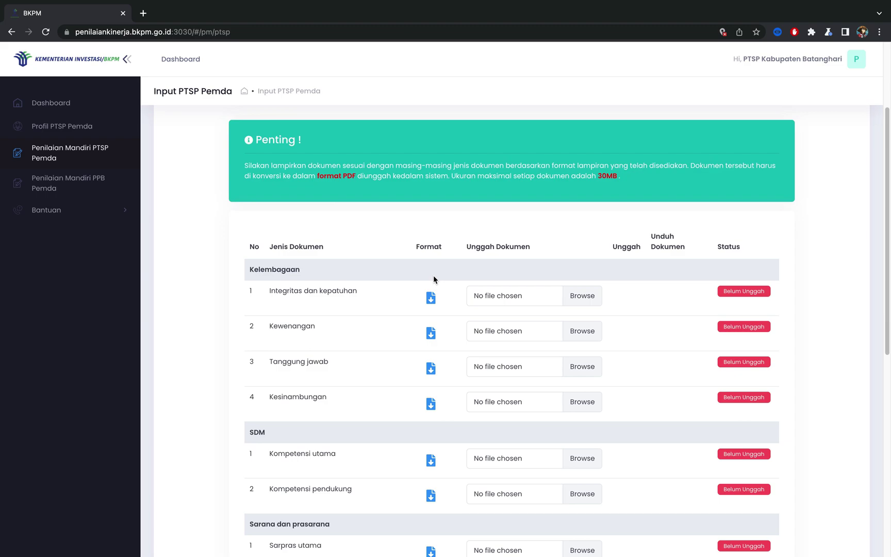
Step: Download the Integritas dan Kepatuhan template as .docx from Office Editing and open it in Word
{"action": "left_click", "coordinate": [432, 302]}
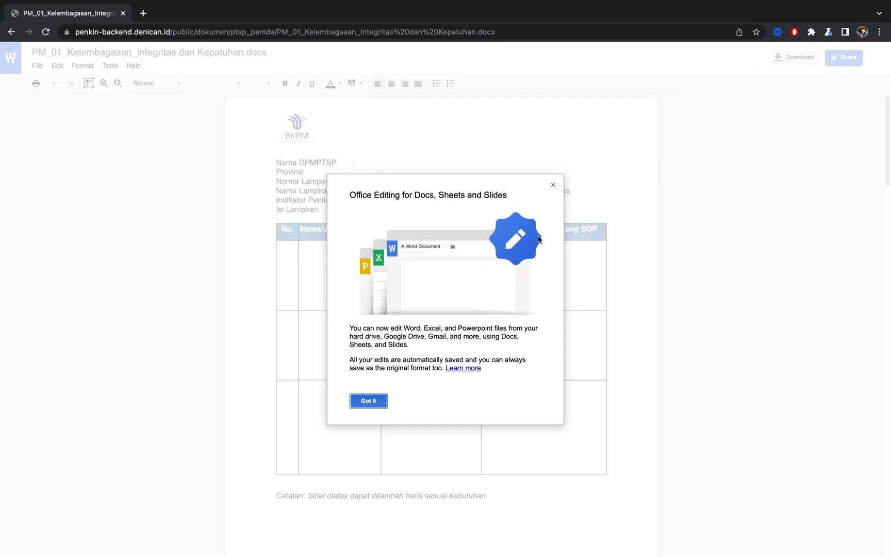
{"action": "left_click", "coordinate": [553, 184]}
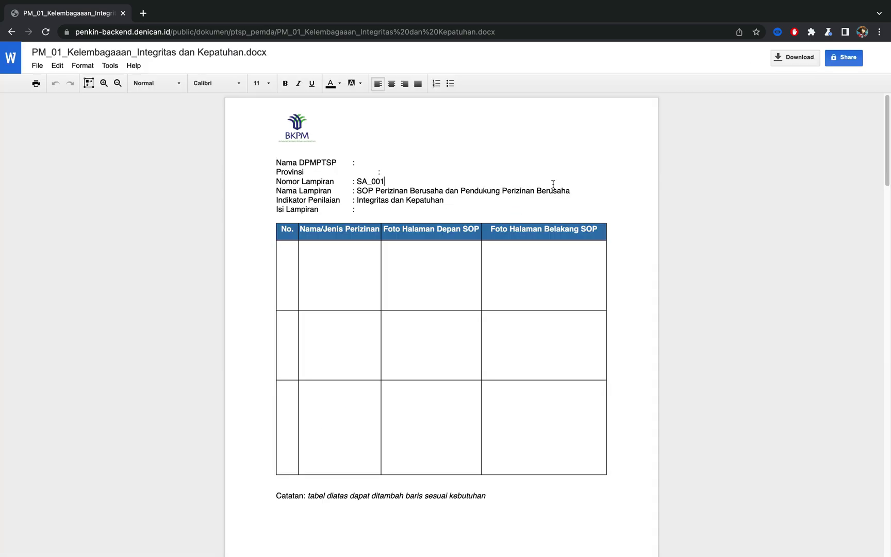
{"action": "left_click", "coordinate": [796, 57]}
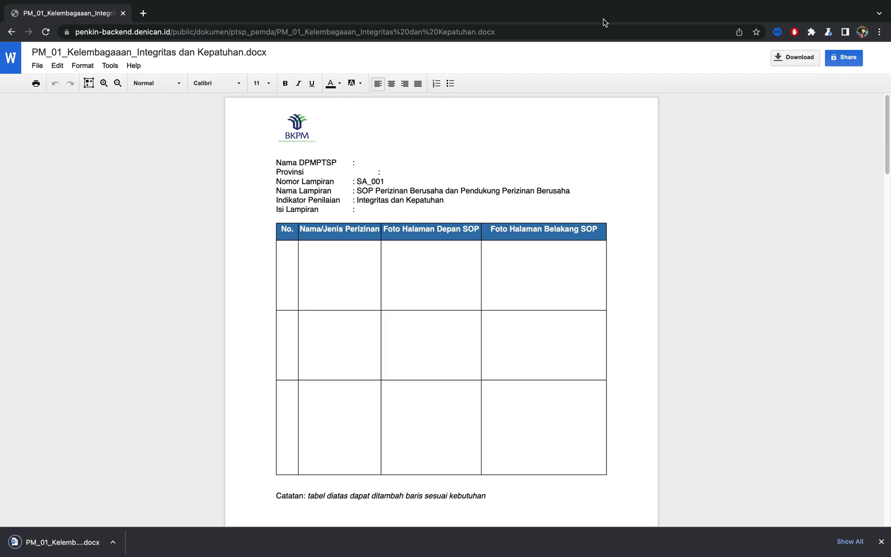
{"action": "left_click", "coordinate": [11, 31]}
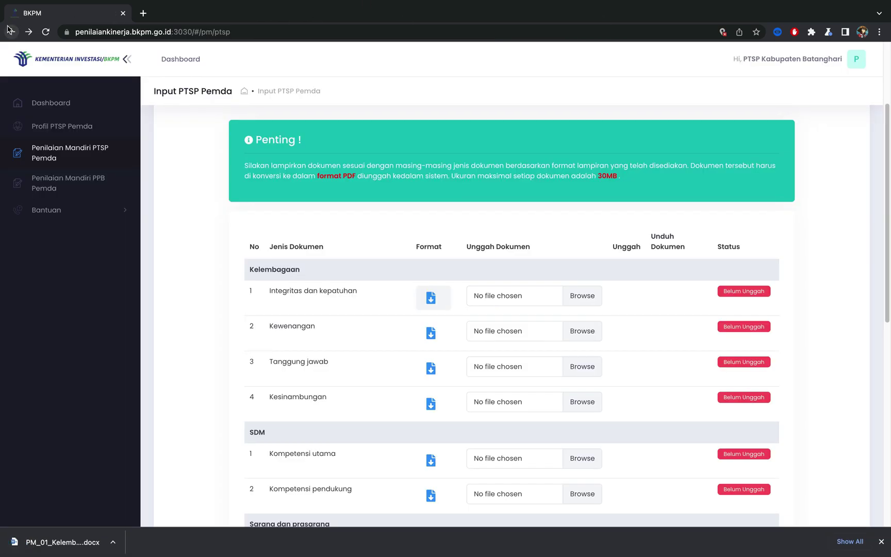
{"action": "left_click", "coordinate": [88, 543]}
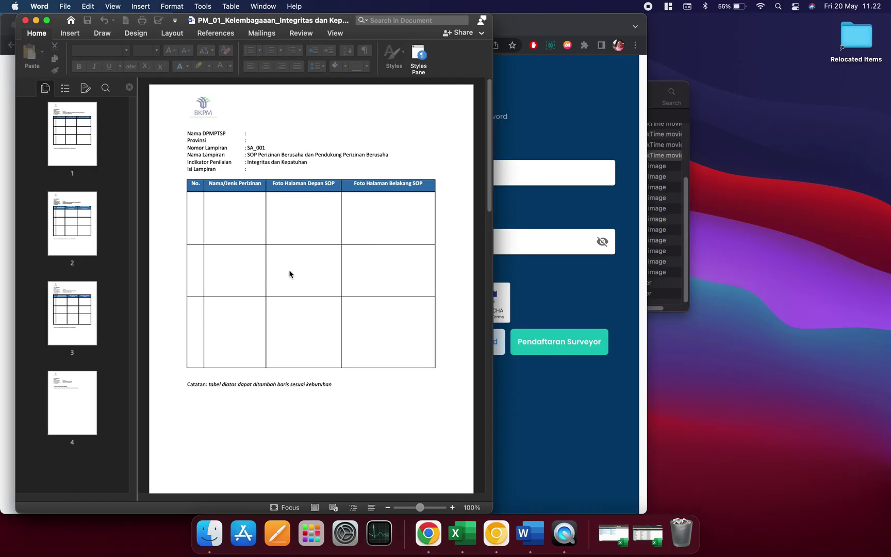
Step: Export the maximized Integritas dan Kepatuhan template from Word as a PDF, then return to Chrome
{"action": "left_click", "coordinate": [46, 21]}
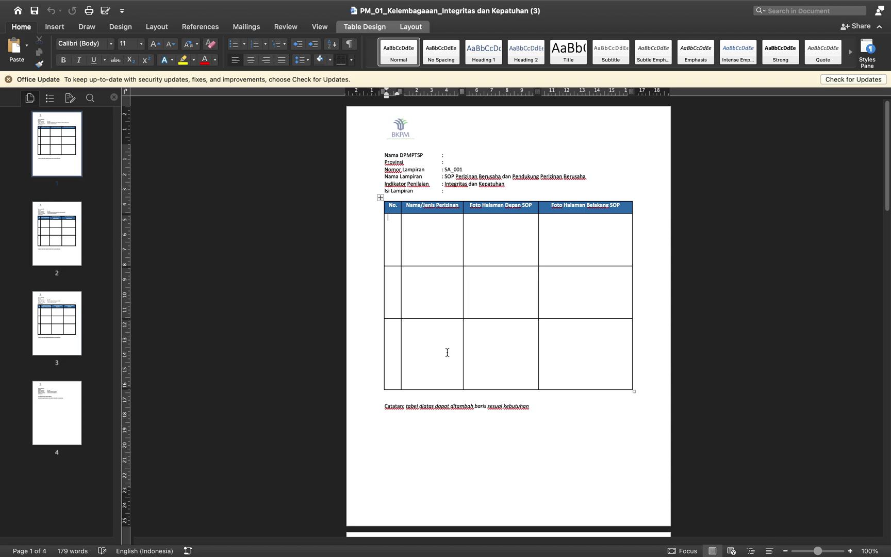
{"action": "mouse_move", "coordinate": [3, 3]}
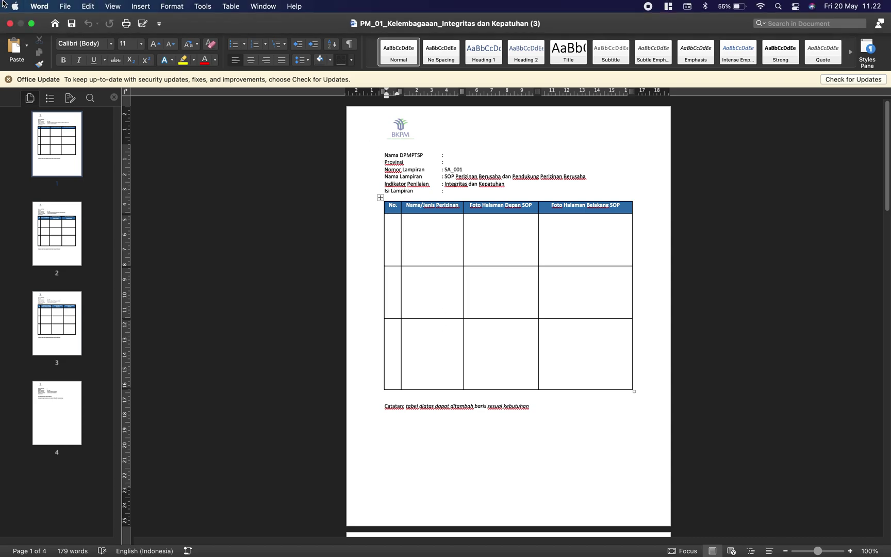
{"action": "left_click", "coordinate": [65, 7]}
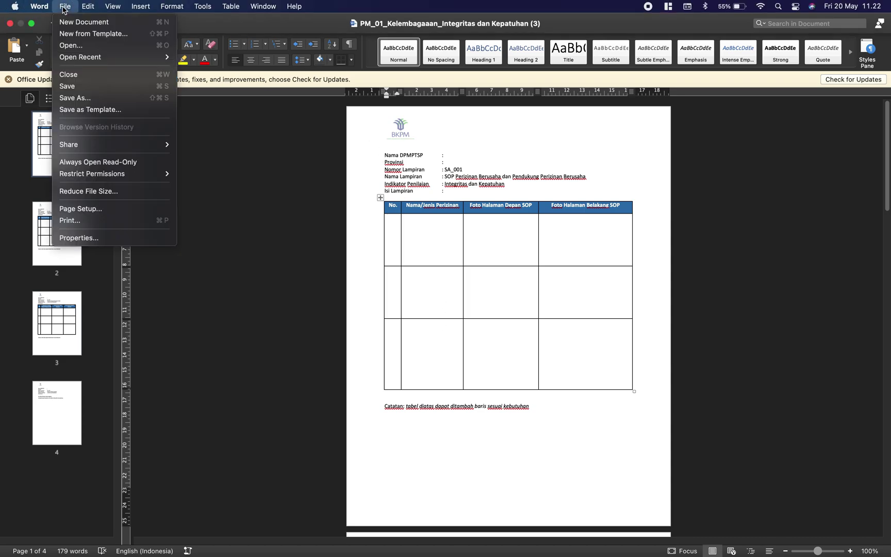
{"action": "left_click", "coordinate": [80, 100]}
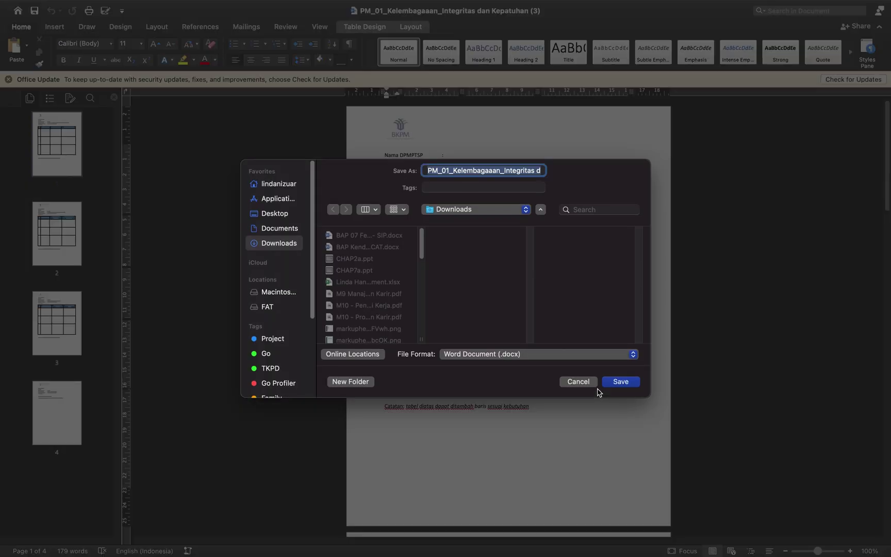
{"action": "left_click", "coordinate": [544, 353]}
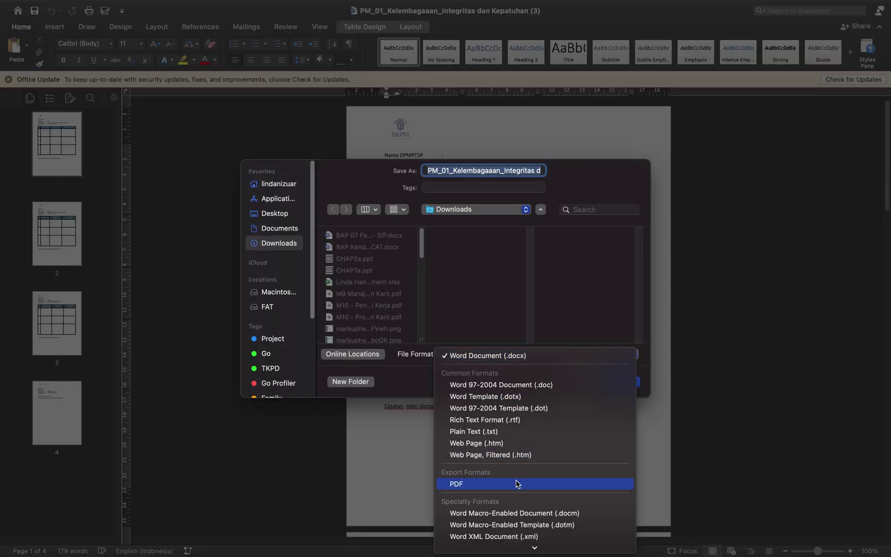
{"action": "left_click", "coordinate": [519, 483]}
{"action": "left_click", "coordinate": [633, 383]}
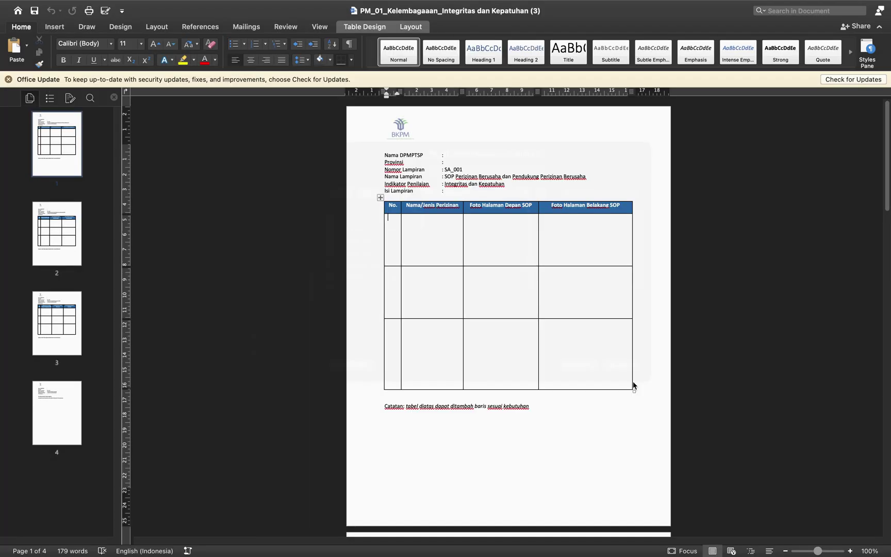
{"action": "key", "text": "ctrl+Right"}
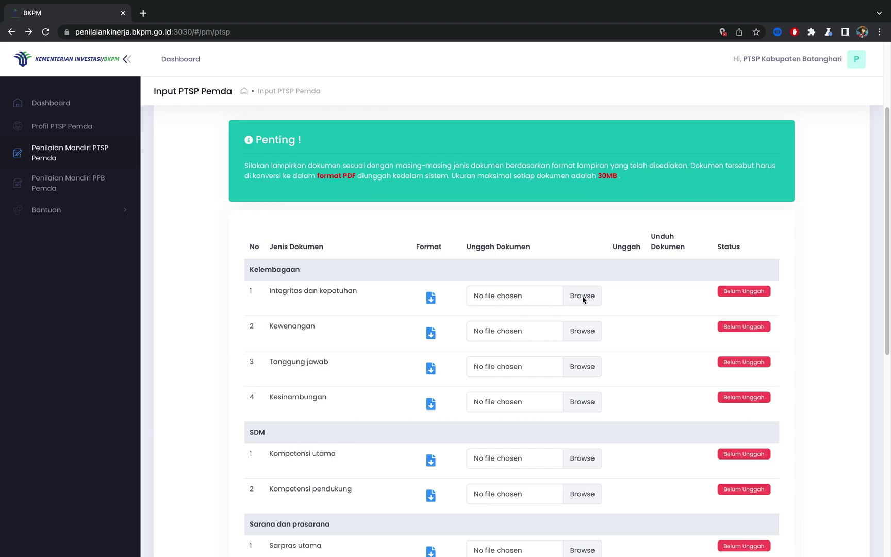
Step: Attach PM_01_Kelembagaaan_Integritas dan Kepatuhan (2).pdf to row 1 and upload it
{"action": "left_click", "coordinate": [583, 295]}
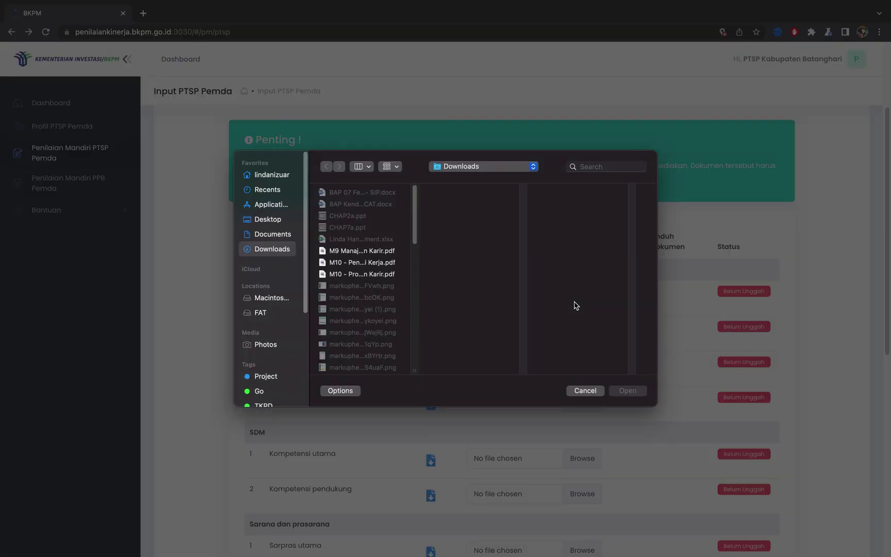
{"action": "scroll", "coordinate": [383, 298], "scroll_direction": "down", "scroll_amount": 2}
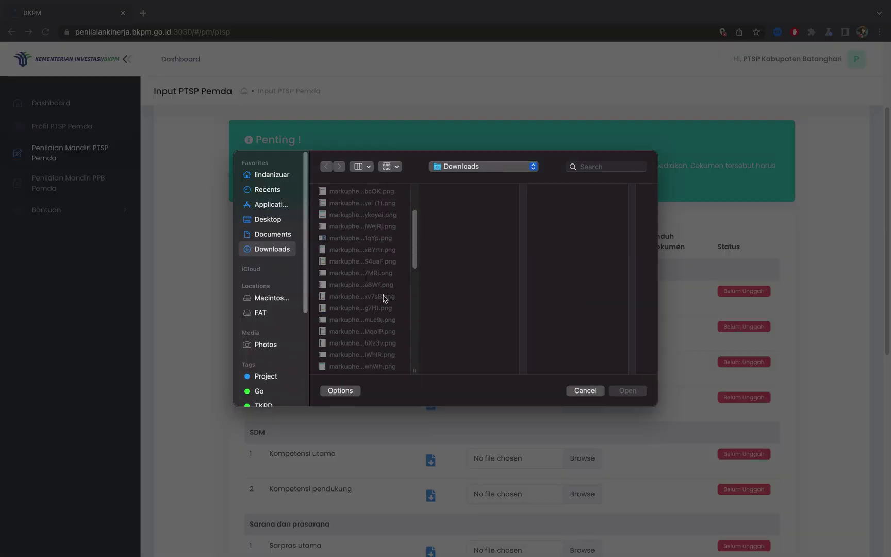
{"action": "scroll", "coordinate": [383, 298], "scroll_direction": "down", "scroll_amount": 5}
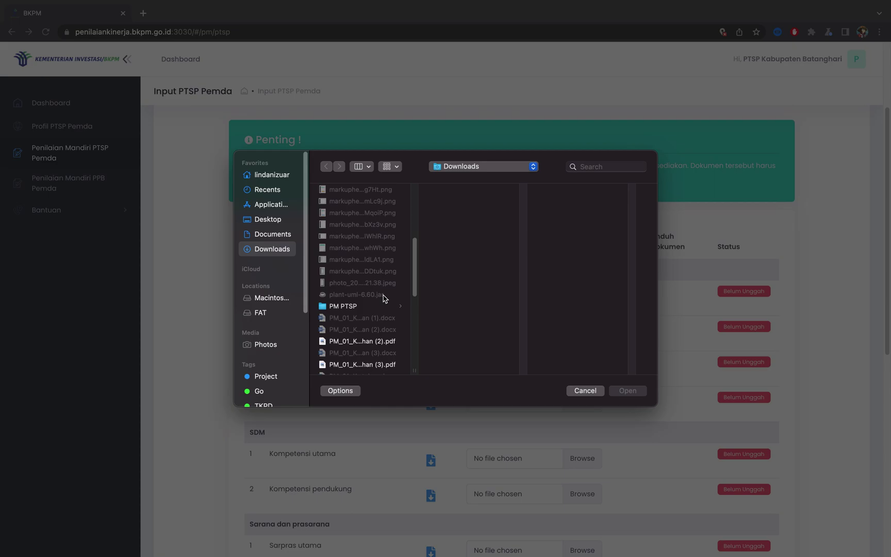
{"action": "scroll", "coordinate": [383, 298], "scroll_direction": "down", "scroll_amount": 2}
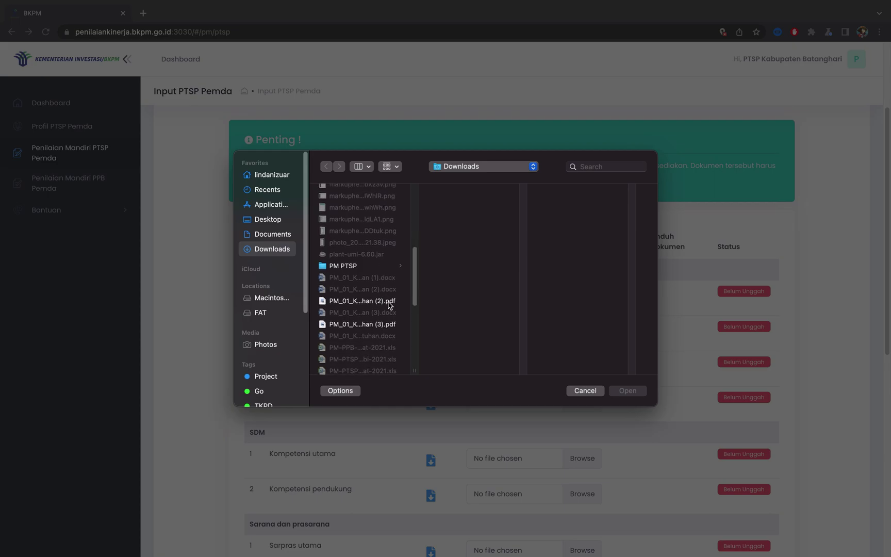
{"action": "left_click", "coordinate": [388, 304]}
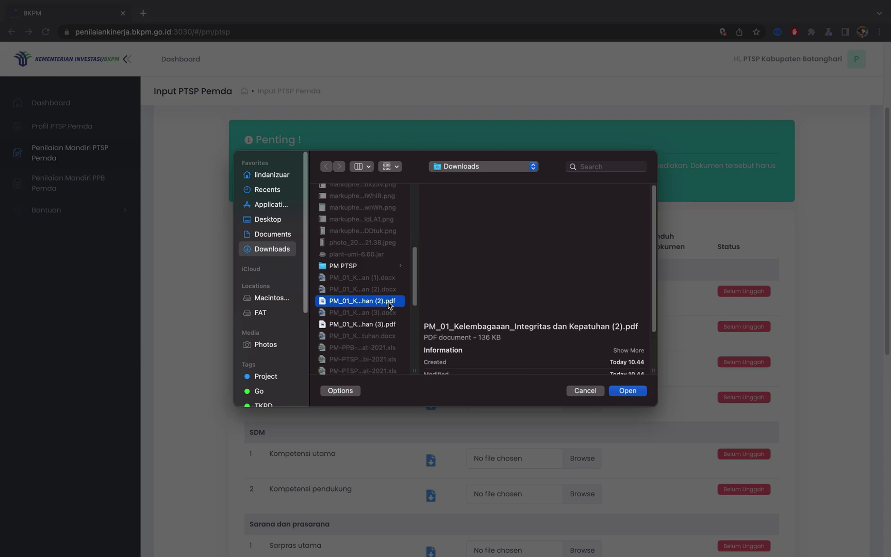
{"action": "left_click", "coordinate": [628, 396]}
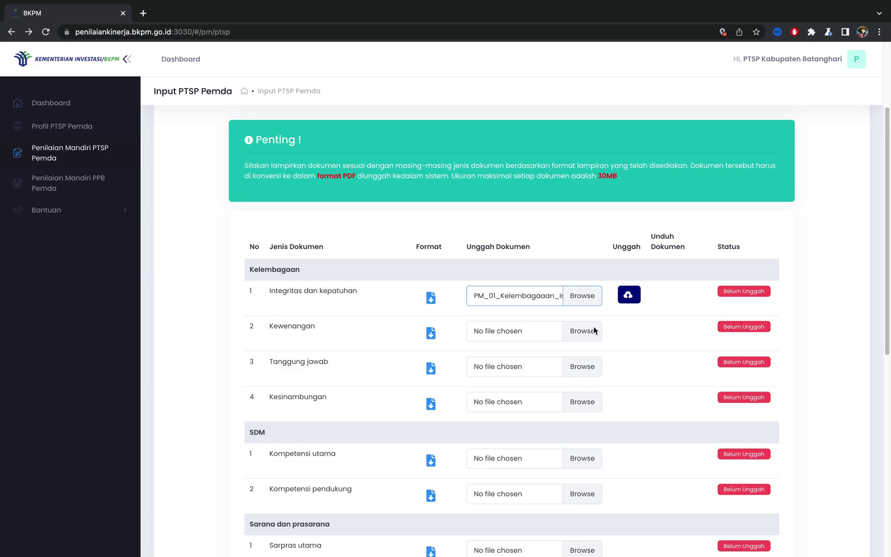
{"action": "left_click", "coordinate": [639, 298]}
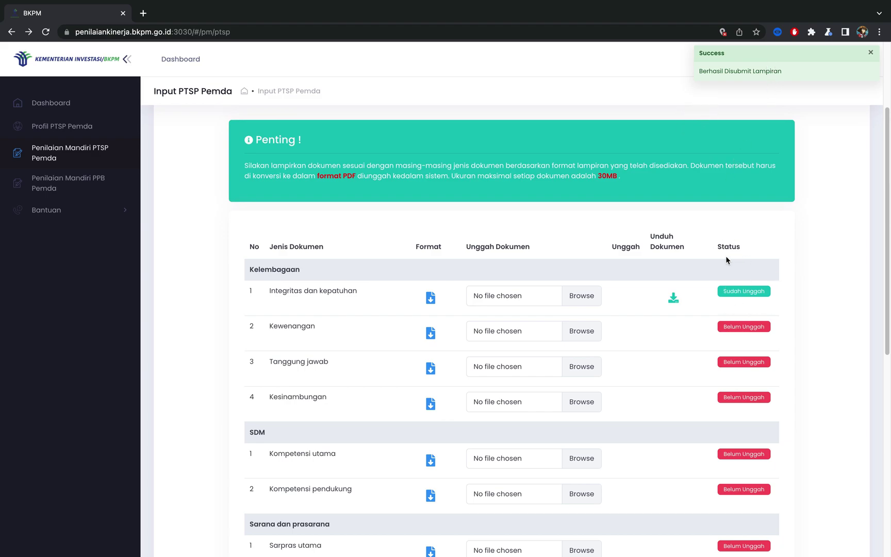
Step: Submit the self-assessment with SELESAI at the bottom of the page and confirm with Ya
{"action": "scroll", "coordinate": [597, 304], "scroll_direction": "down", "scroll_amount": 1}
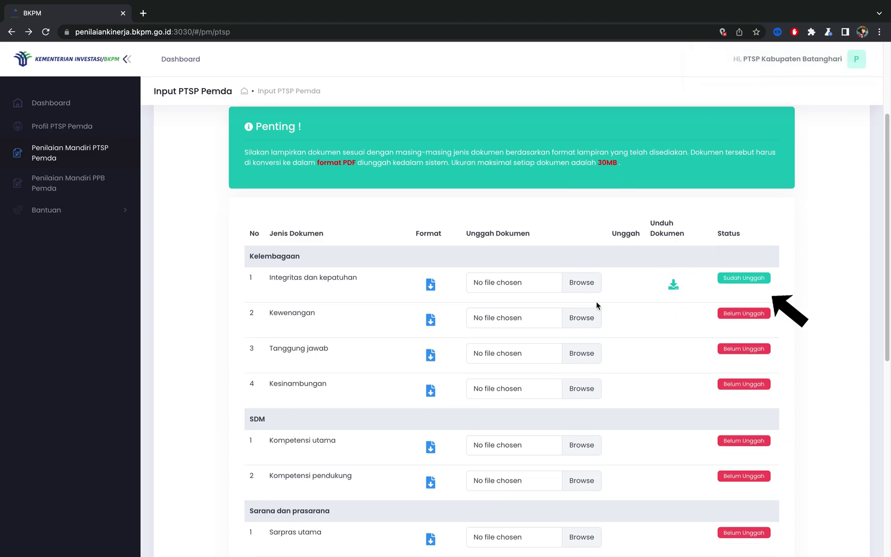
{"action": "scroll", "coordinate": [575, 287], "scroll_direction": "down", "scroll_amount": 2}
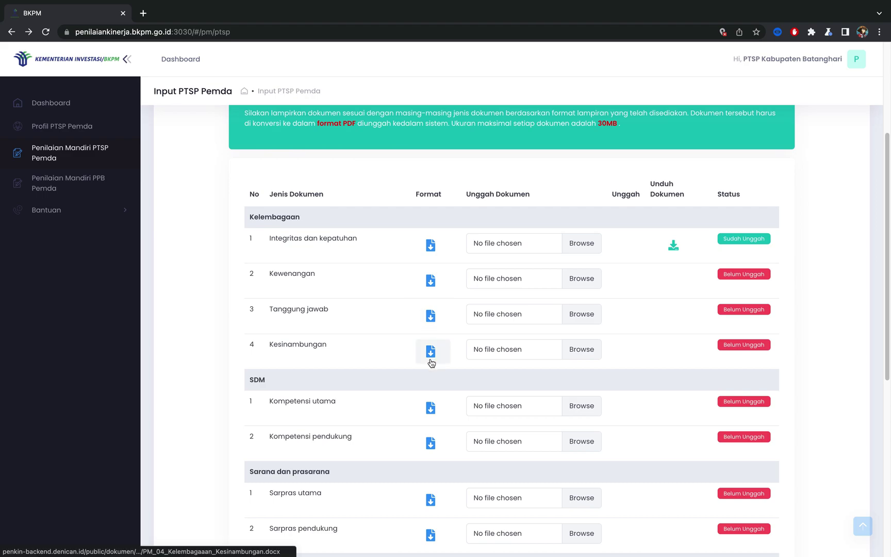
{"action": "scroll", "coordinate": [430, 361], "scroll_direction": "down", "scroll_amount": 5}
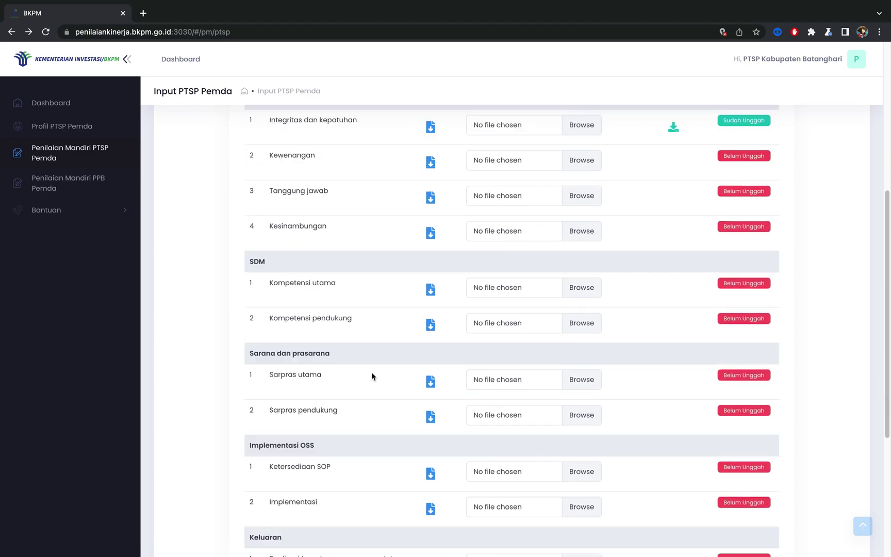
{"action": "scroll", "coordinate": [391, 376], "scroll_direction": "down", "scroll_amount": 3}
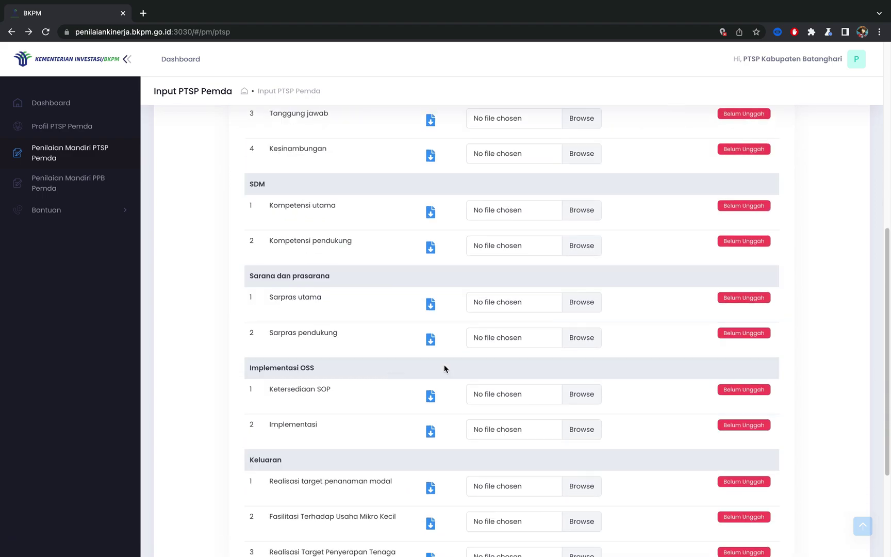
{"action": "scroll", "coordinate": [444, 368], "scroll_direction": "down", "scroll_amount": 6}
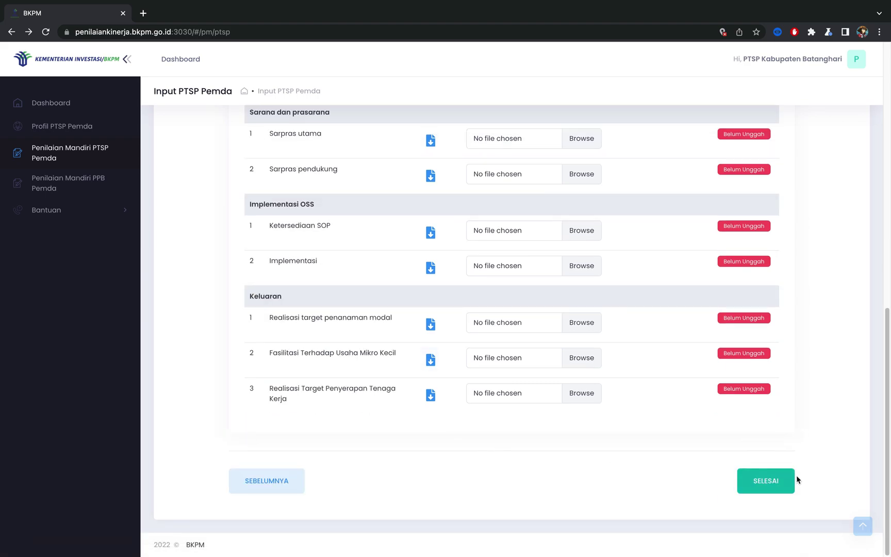
{"action": "left_click", "coordinate": [767, 482]}
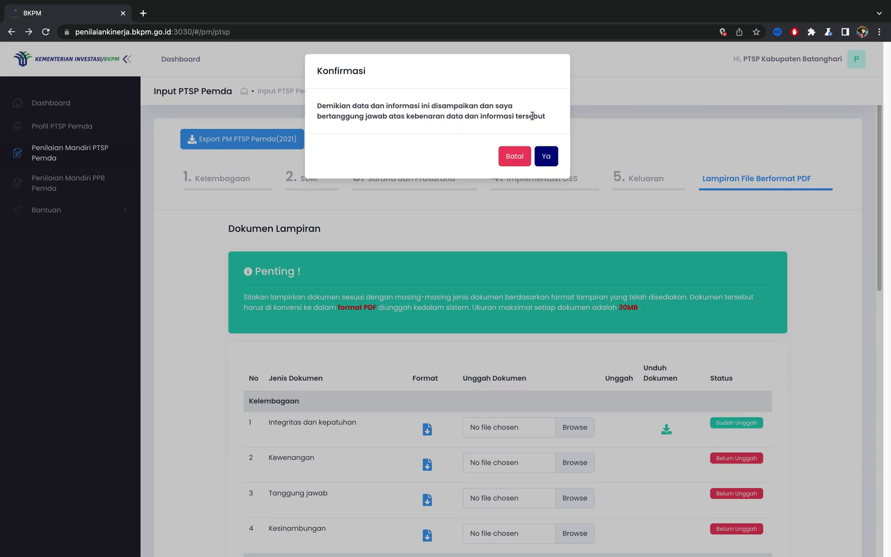
{"action": "left_click", "coordinate": [554, 160]}
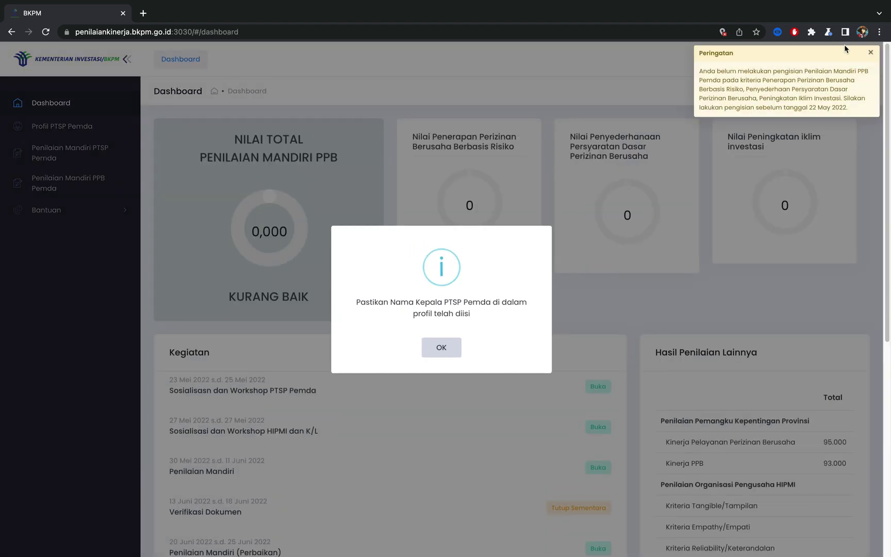
Step: Close the Peringatan warning about the unfinished PPB and dismiss the profile reminder with OK
{"action": "left_click", "coordinate": [871, 52]}
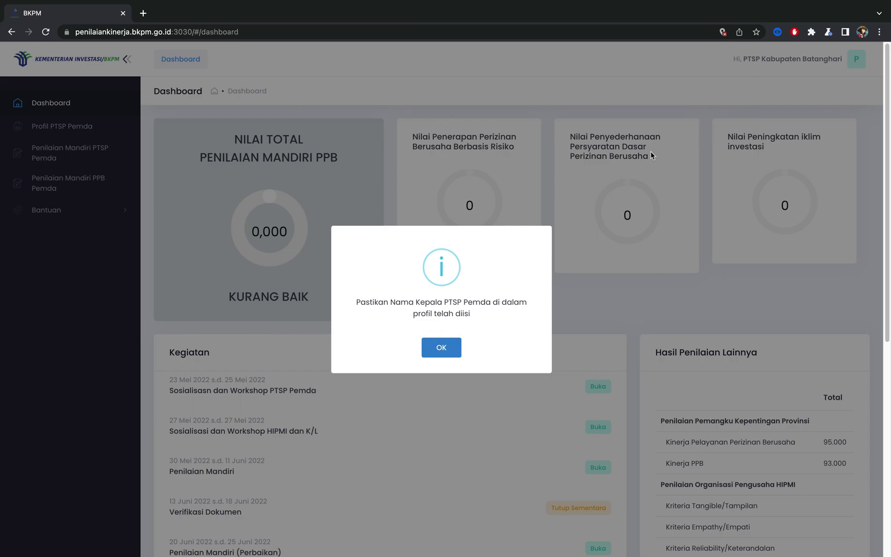
{"action": "left_click", "coordinate": [439, 349]}
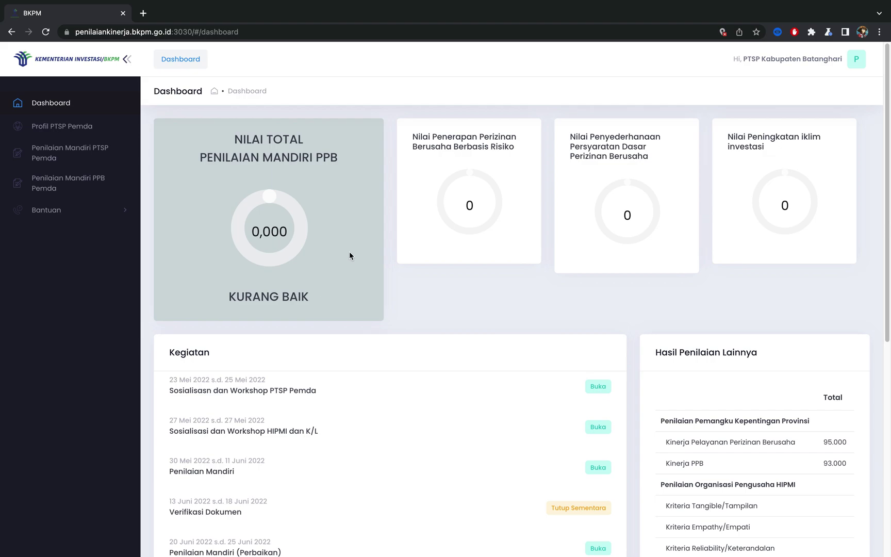
Step: Open the Input PPB page and dismiss the assessment-period notice
{"action": "left_click", "coordinate": [73, 185]}
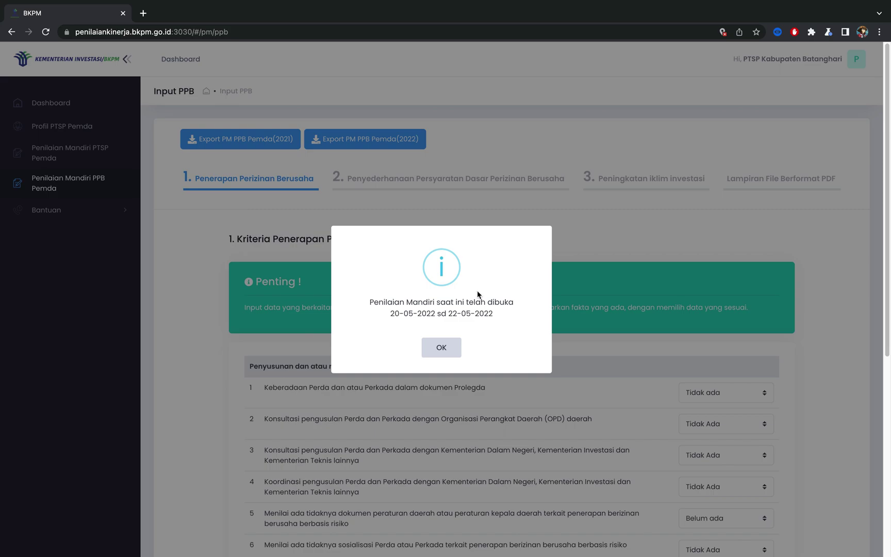
{"action": "left_click", "coordinate": [442, 348]}
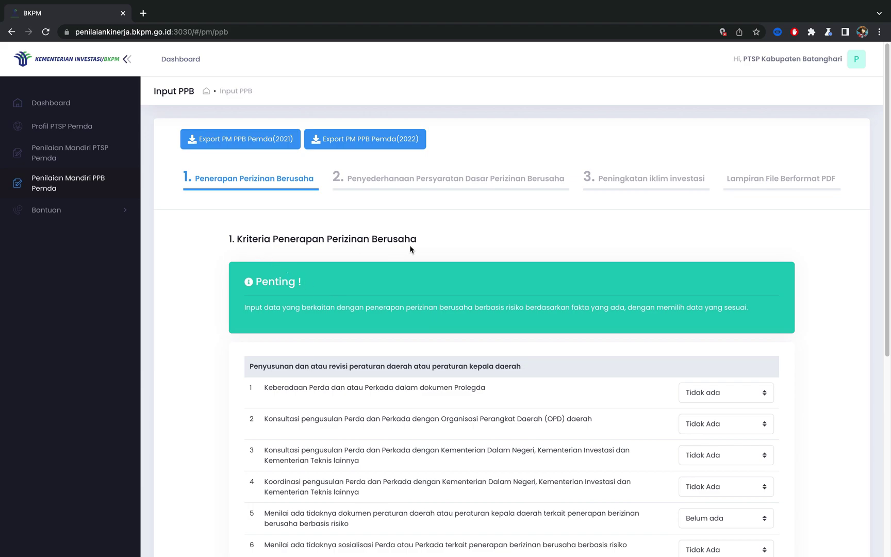
{"action": "scroll", "coordinate": [644, 373], "scroll_direction": "down", "scroll_amount": 5}
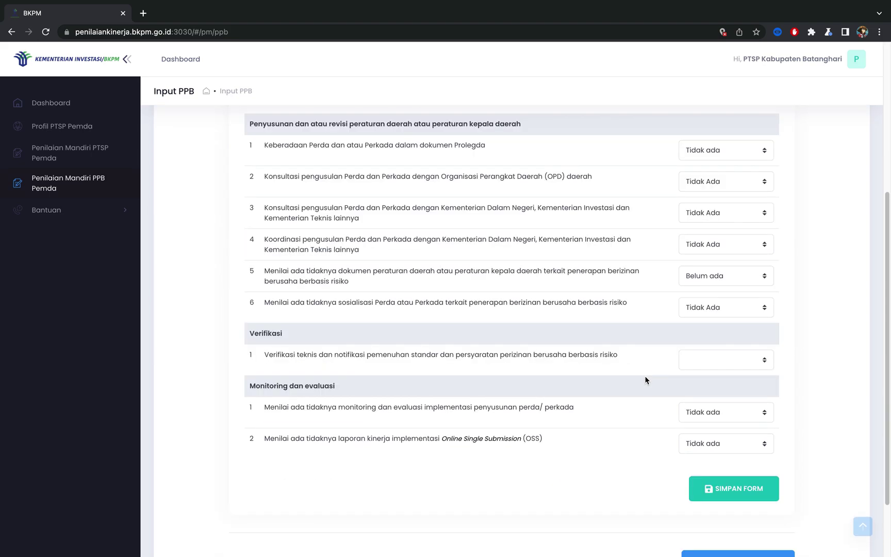
{"action": "scroll", "coordinate": [679, 326], "scroll_direction": "up", "scroll_amount": 2}
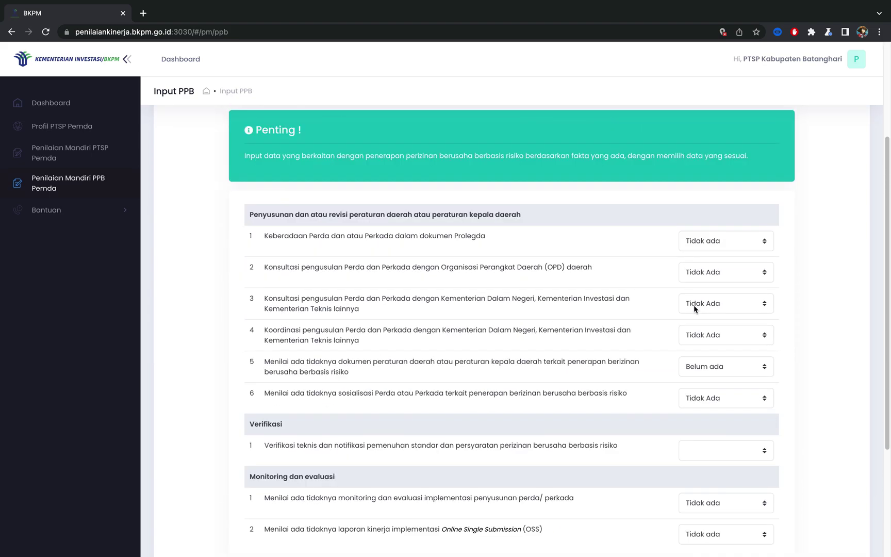
Step: Set Prolegda to Ada, OPD, ministry and coordination to Ada 1 kali, regulation to Ada, belum disahkan
{"action": "left_click", "coordinate": [744, 247]}
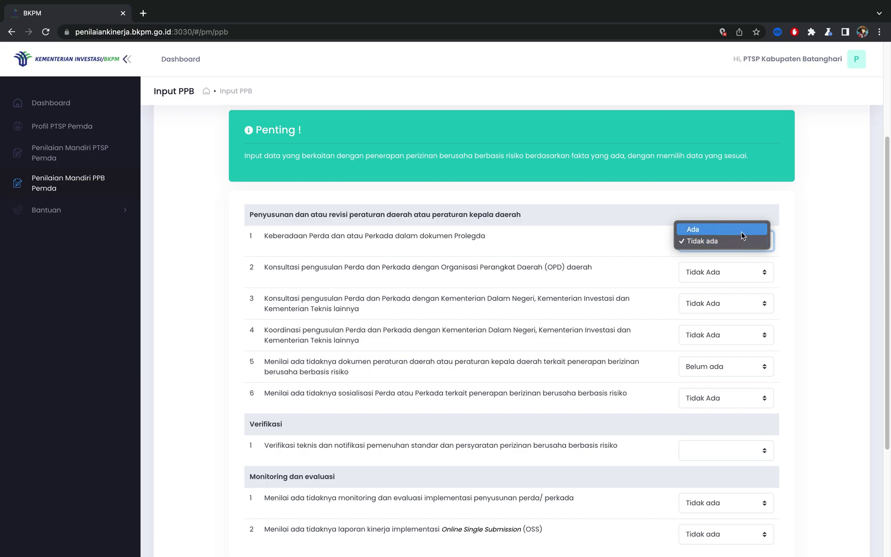
{"action": "left_click", "coordinate": [741, 235]}
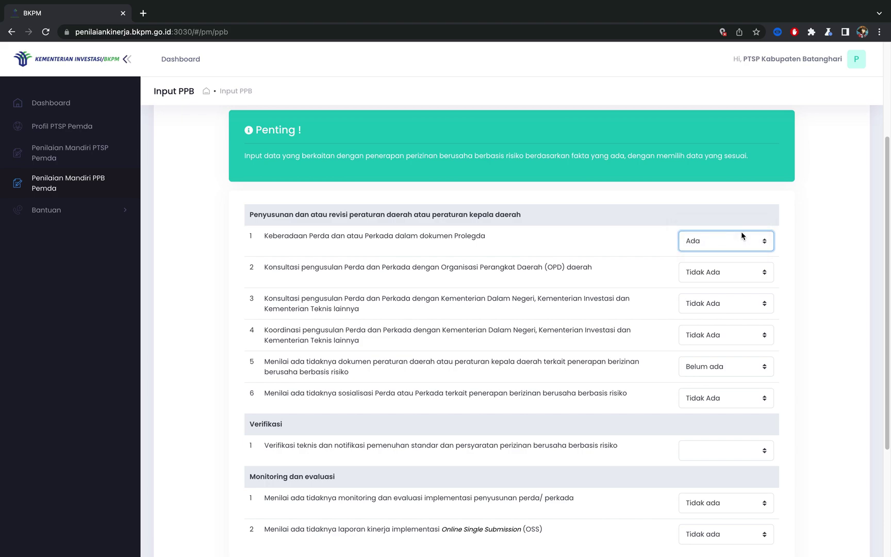
{"action": "left_click", "coordinate": [748, 277]}
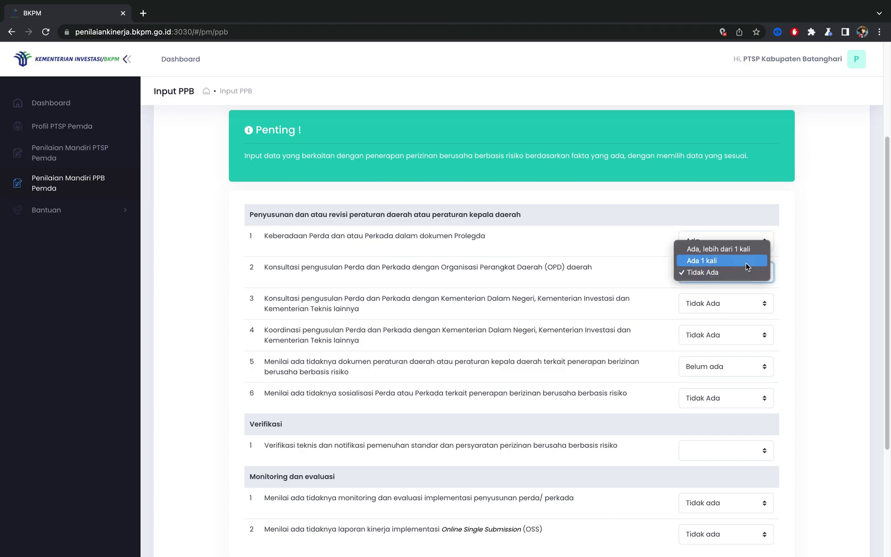
{"action": "left_click", "coordinate": [746, 264]}
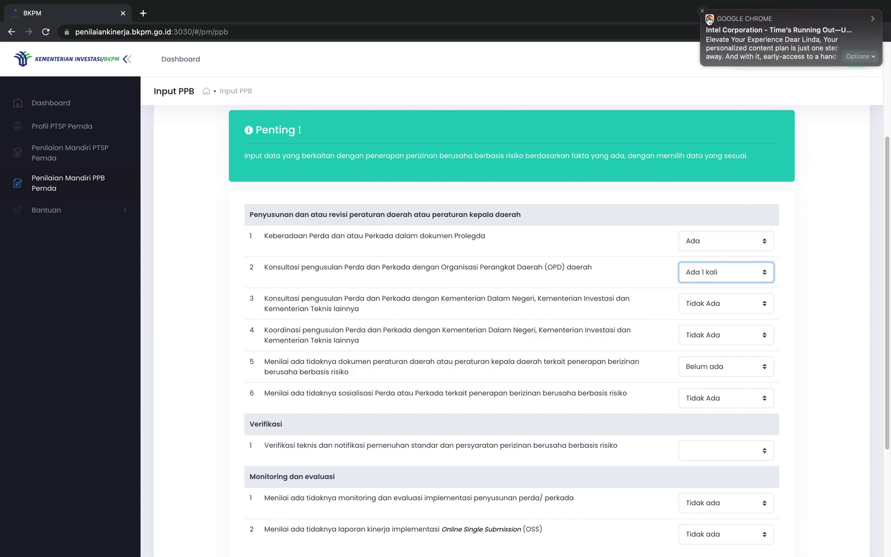
{"action": "left_click", "coordinate": [702, 10]}
{"action": "left_click", "coordinate": [724, 306]}
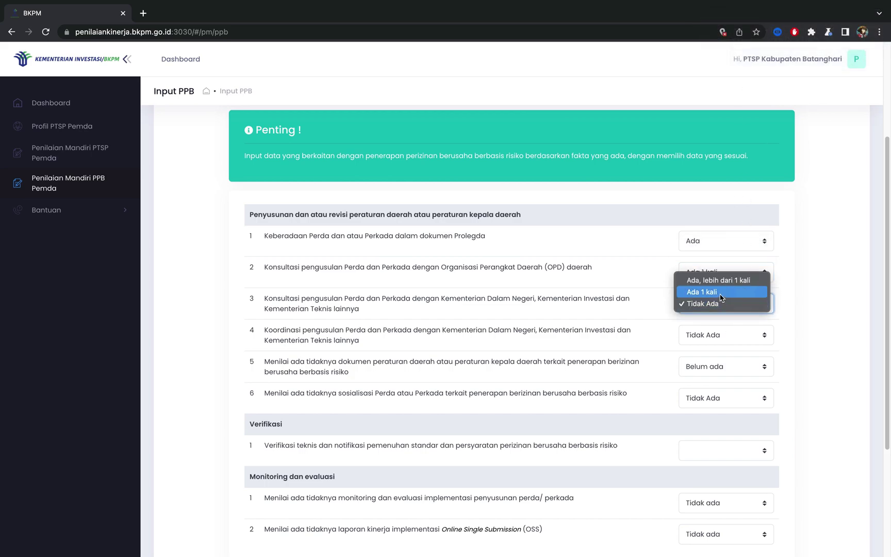
{"action": "left_click", "coordinate": [724, 291]}
{"action": "left_click", "coordinate": [732, 338]}
{"action": "left_click", "coordinate": [727, 324]}
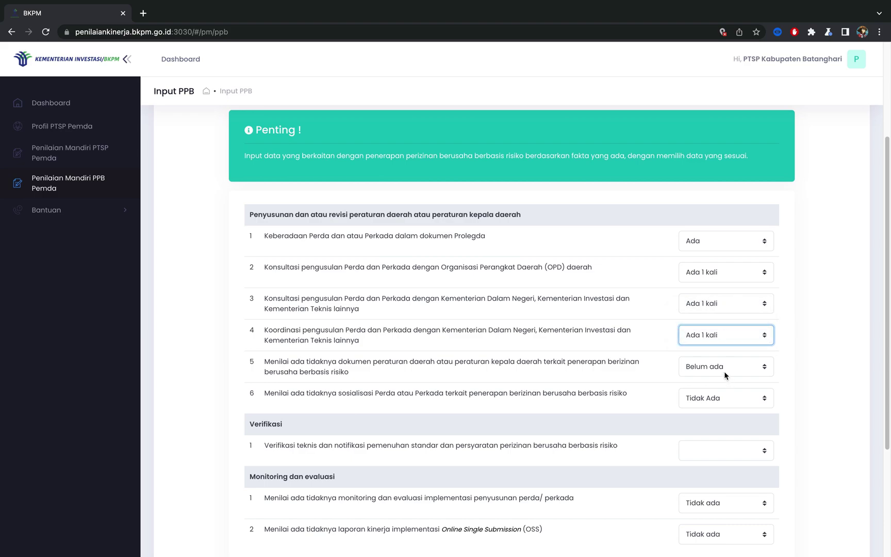
{"action": "left_click", "coordinate": [724, 366]}
{"action": "left_click", "coordinate": [722, 355]}
Step: Set socialization Ada, hanya 1 kali, verification 85 - 100%, monitoring Ada, tidak teragenda, OSS report Ada, and save
{"action": "left_click", "coordinate": [718, 400]}
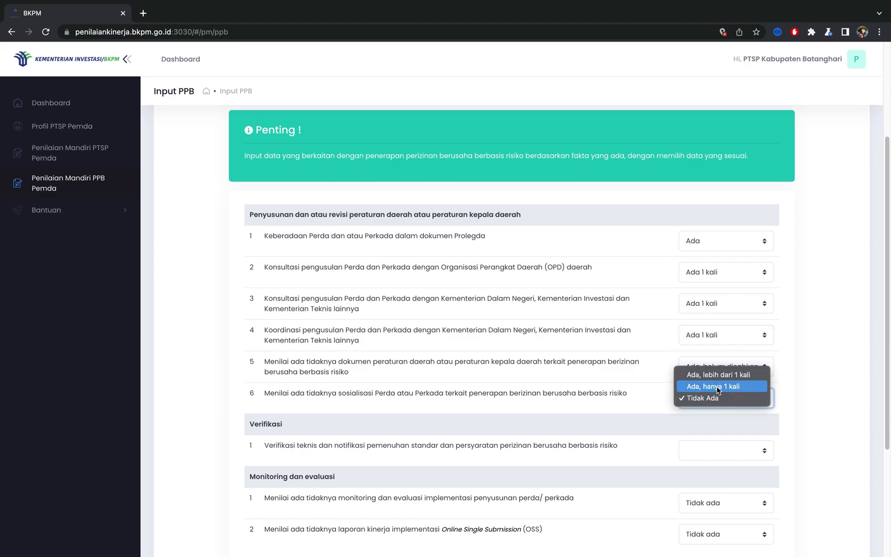
{"action": "left_click", "coordinate": [714, 386]}
{"action": "left_click", "coordinate": [715, 450]}
{"action": "left_click", "coordinate": [716, 450]}
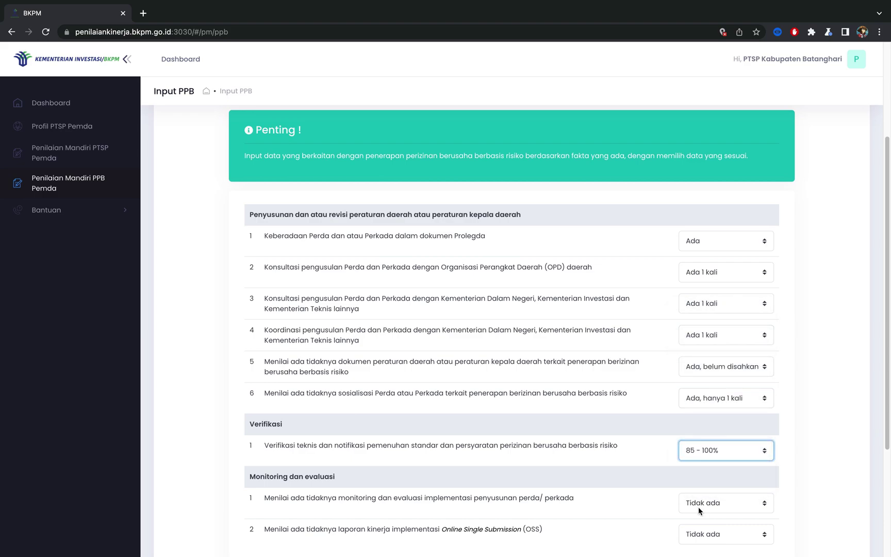
{"action": "left_click", "coordinate": [711, 503]}
{"action": "left_click", "coordinate": [702, 489]}
{"action": "scroll", "coordinate": [700, 496], "scroll_direction": "down", "scroll_amount": 1}
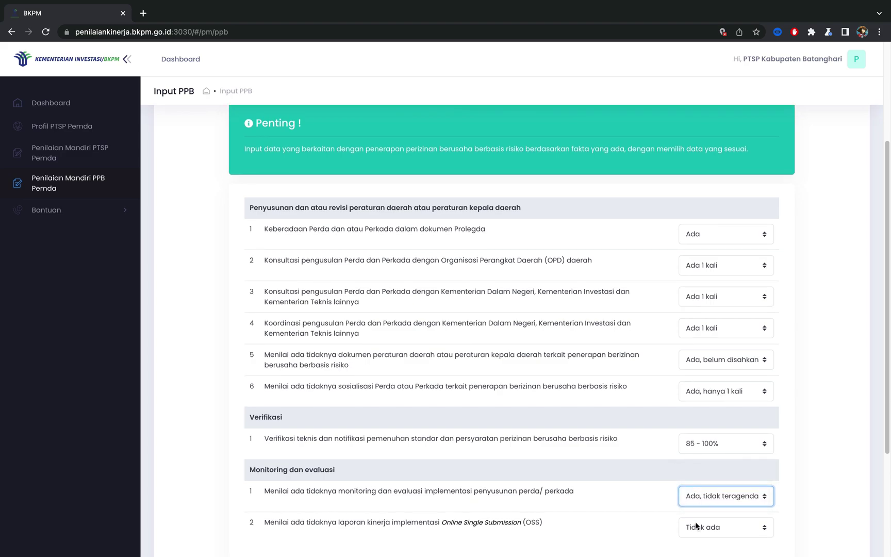
{"action": "left_click", "coordinate": [695, 526]}
{"action": "left_click", "coordinate": [696, 515]}
{"action": "scroll", "coordinate": [696, 515], "scroll_direction": "down", "scroll_amount": 3}
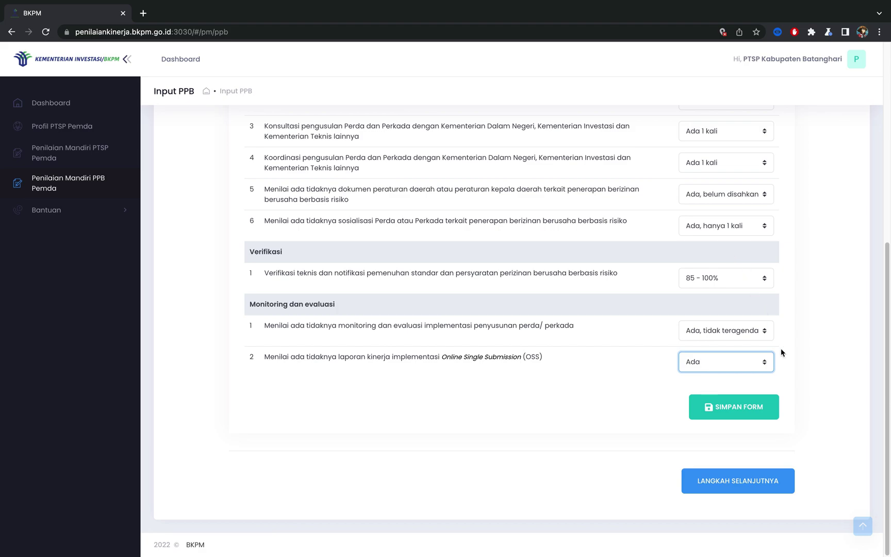
{"action": "left_click", "coordinate": [754, 415]}
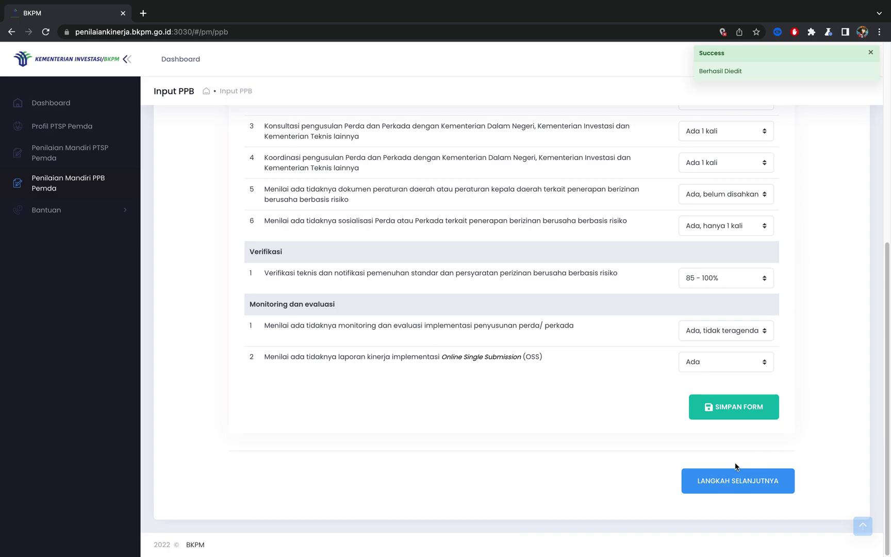
Step: In step 2, answer the RDTR rows: Ada, Ada 1 kali ×3, Ada belum disahkan, Ada lebih dari 1 kali
{"action": "left_click", "coordinate": [735, 482]}
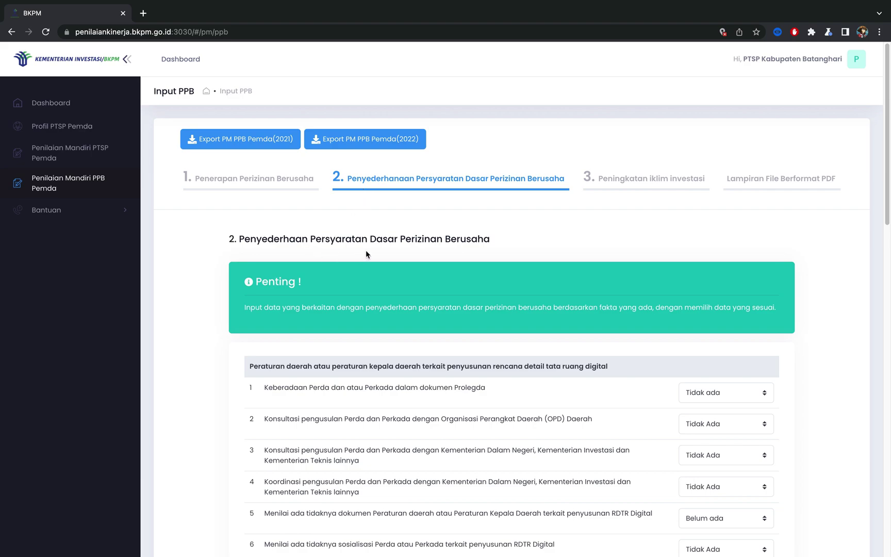
{"action": "scroll", "coordinate": [443, 265], "scroll_direction": "down", "scroll_amount": 1}
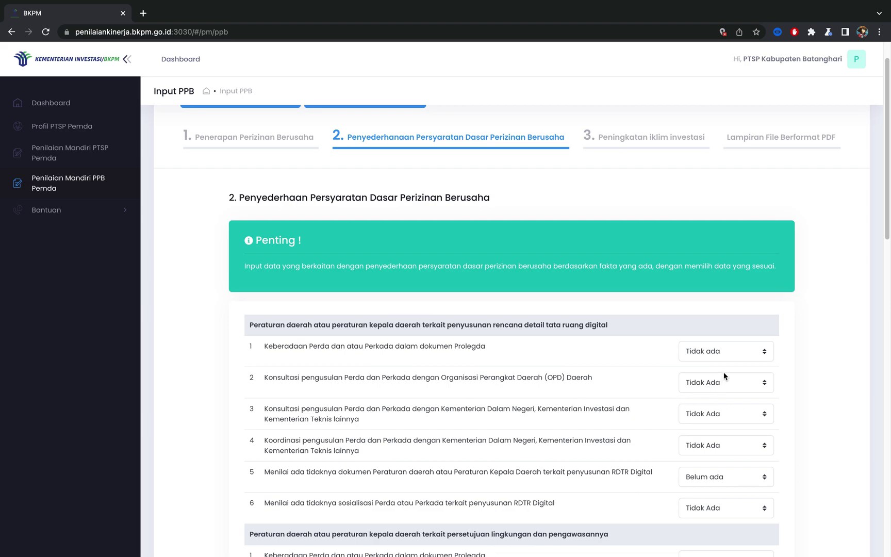
{"action": "left_click", "coordinate": [725, 357]}
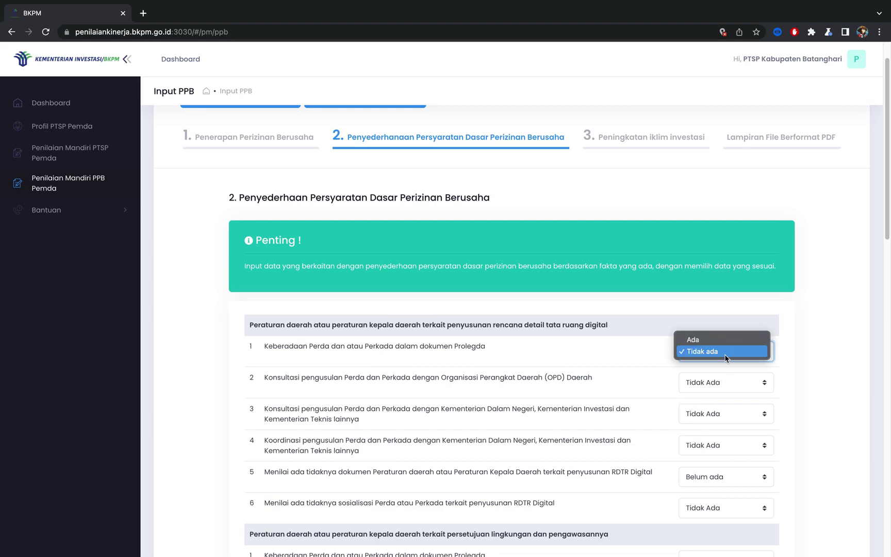
{"action": "left_click", "coordinate": [728, 340]}
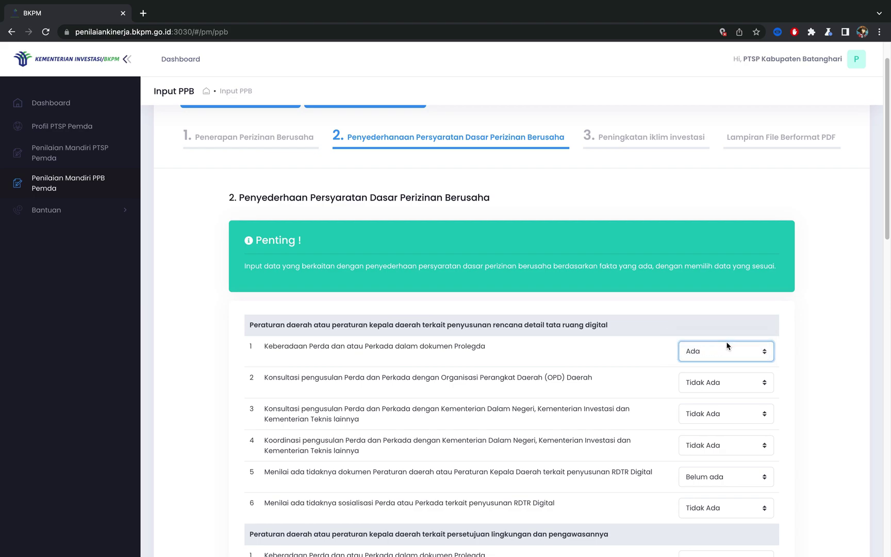
{"action": "left_click", "coordinate": [728, 385]}
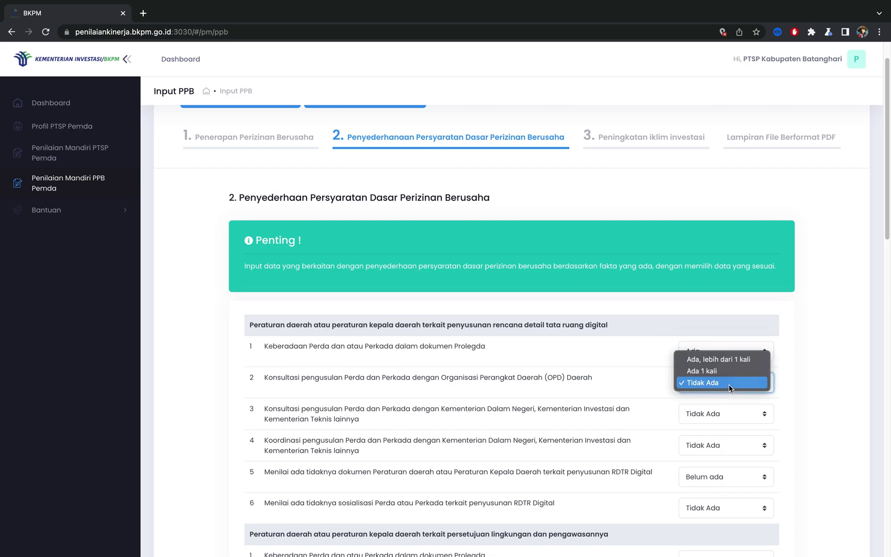
{"action": "left_click", "coordinate": [726, 370]}
{"action": "left_click", "coordinate": [723, 412]}
{"action": "left_click", "coordinate": [723, 407]}
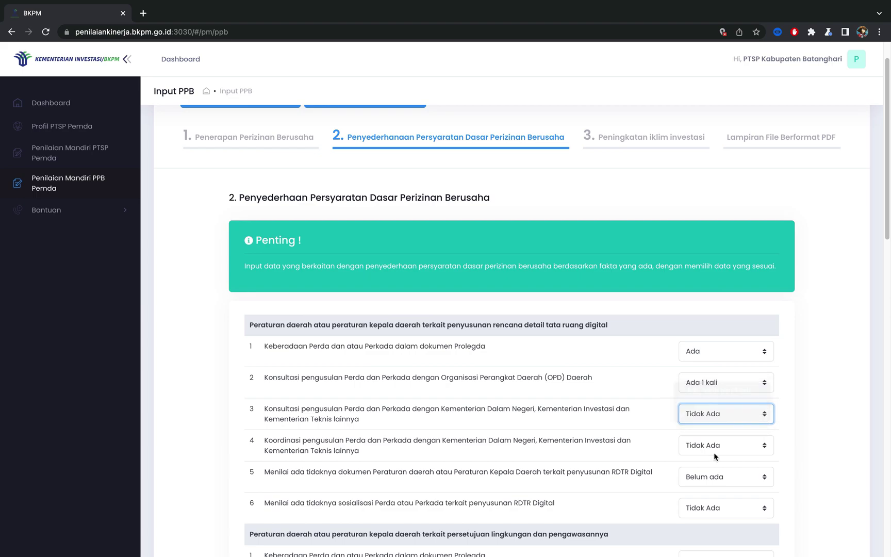
{"action": "left_click", "coordinate": [713, 451]}
{"action": "left_click", "coordinate": [717, 433]}
{"action": "left_click", "coordinate": [717, 472]}
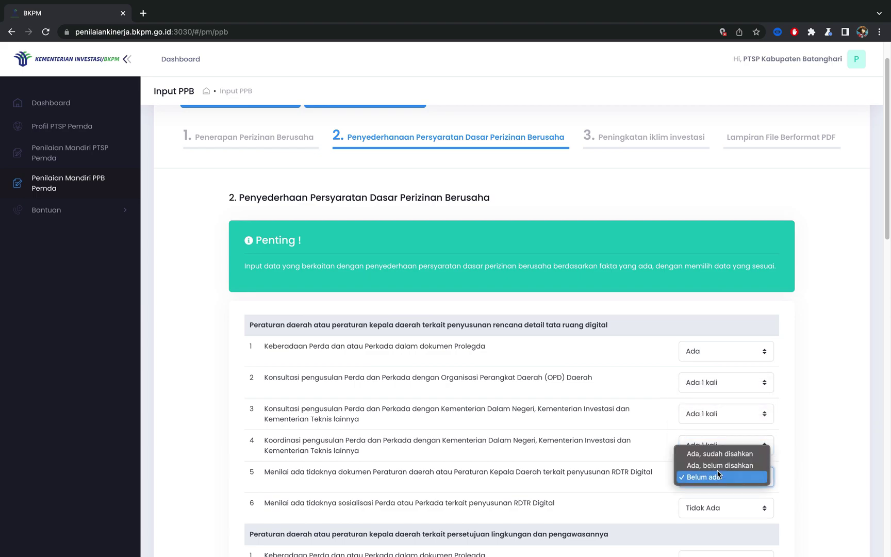
{"action": "left_click", "coordinate": [718, 464]}
{"action": "scroll", "coordinate": [712, 469], "scroll_direction": "down", "scroll_amount": 1}
{"action": "left_click", "coordinate": [712, 496]}
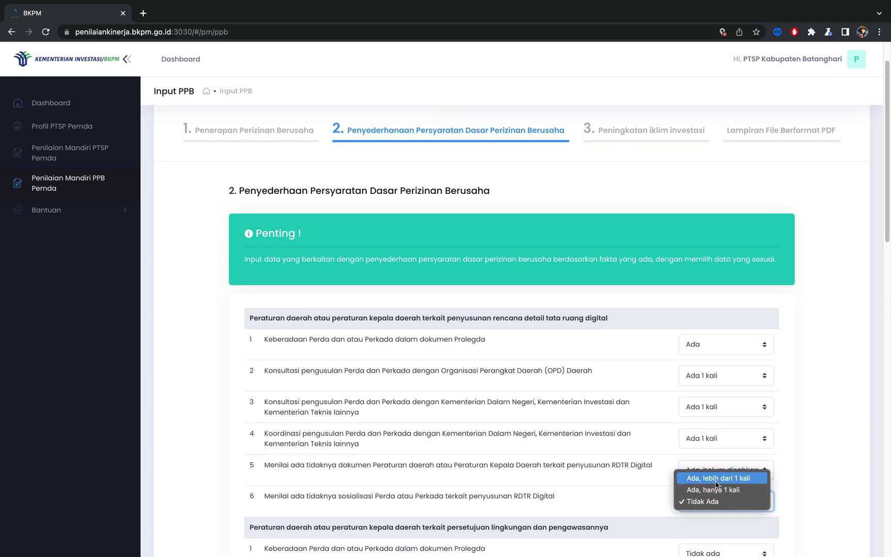
{"action": "left_click", "coordinate": [717, 478]}
Step: Answer the environment rows: Ada, Ada 1 kali ×2, lebih dari 1 kali, sudah disahkan, hanya 1 kali
{"action": "scroll", "coordinate": [717, 464], "scroll_direction": "down", "scroll_amount": 5}
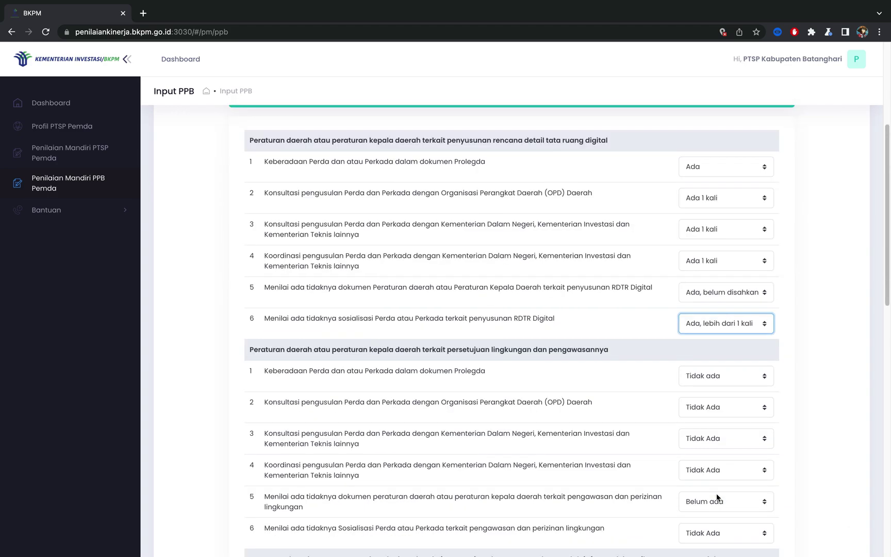
{"action": "left_click", "coordinate": [716, 379]}
{"action": "left_click", "coordinate": [715, 366]}
{"action": "left_click", "coordinate": [709, 411]}
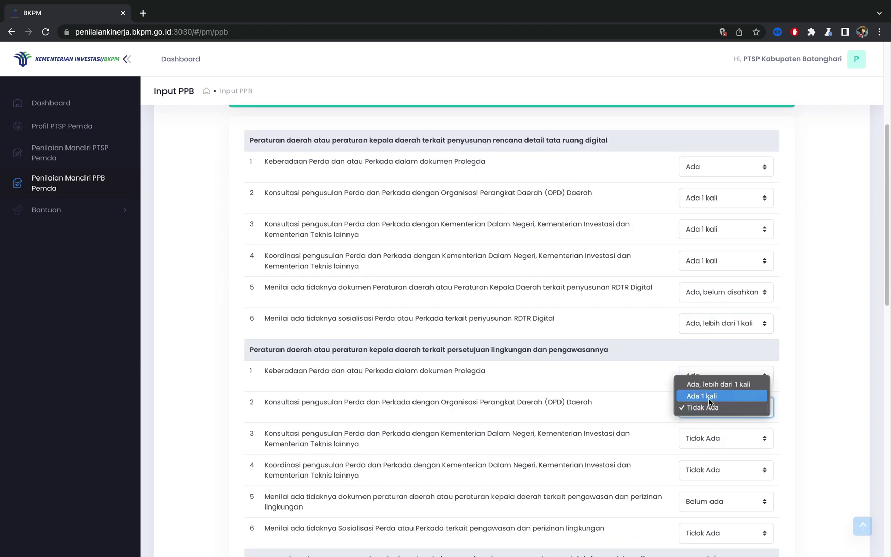
{"action": "left_click", "coordinate": [711, 396]}
{"action": "left_click", "coordinate": [712, 439]}
{"action": "left_click", "coordinate": [713, 426]}
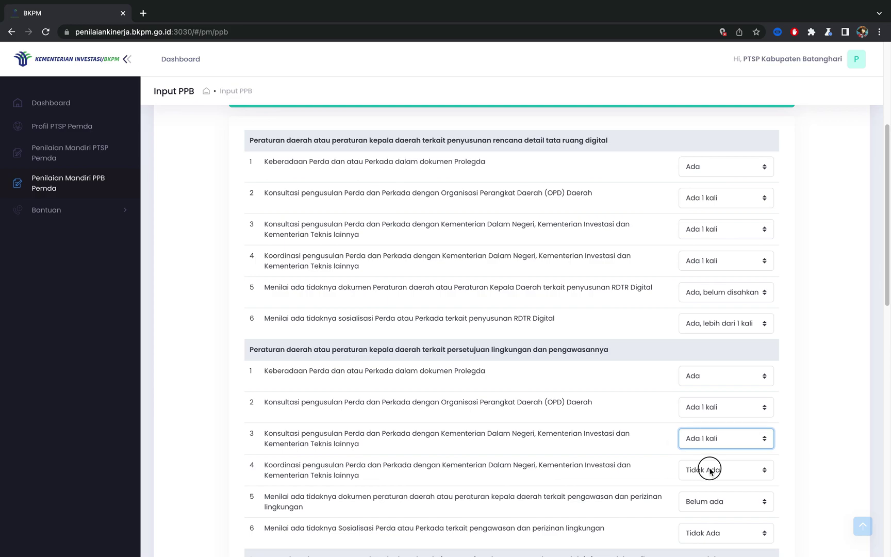
{"action": "left_click", "coordinate": [712, 469]}
{"action": "left_click", "coordinate": [712, 447]}
{"action": "left_click", "coordinate": [712, 500]}
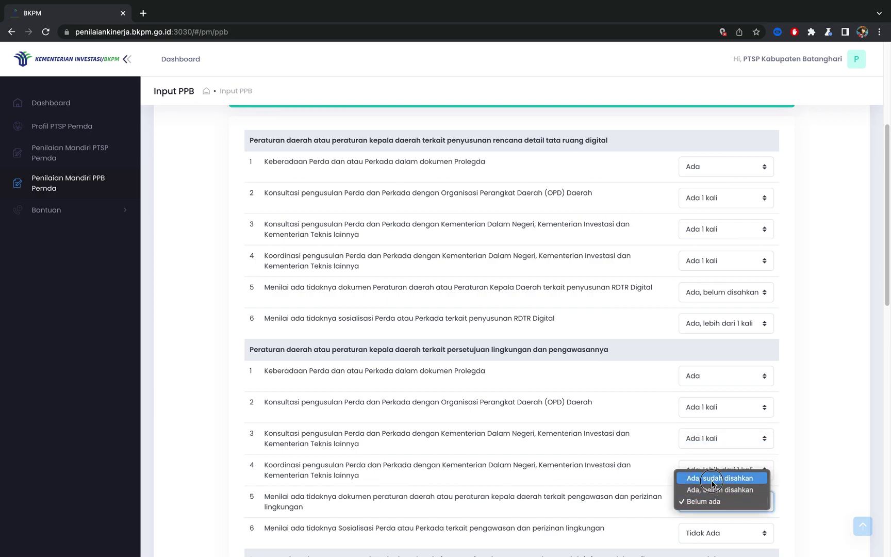
{"action": "left_click", "coordinate": [717, 478]}
{"action": "left_click", "coordinate": [712, 533]}
{"action": "left_click", "coordinate": [712, 522]}
Step: Answer the building rows: Ada, Ada 1 kali ×3, Ada belum disahkan, Ada hanya 1 kali
{"action": "scroll", "coordinate": [712, 526], "scroll_direction": "down", "scroll_amount": 5}
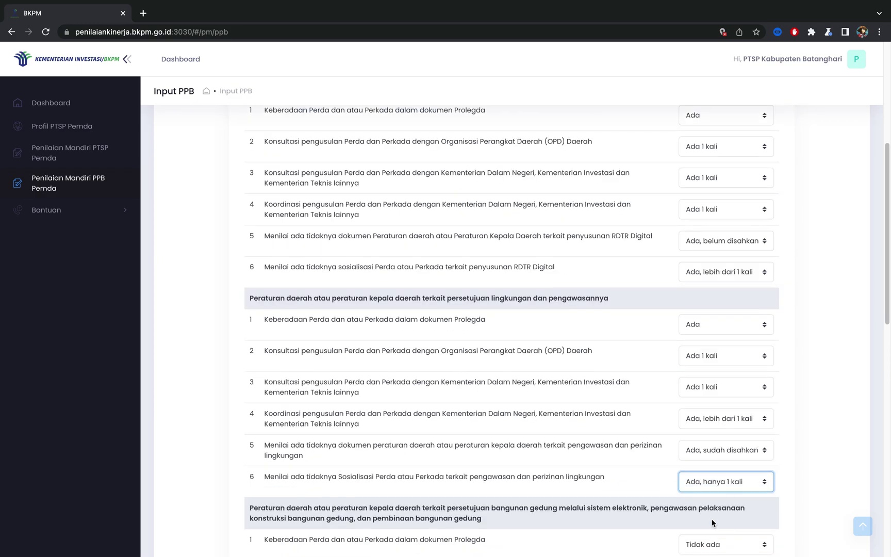
{"action": "left_click", "coordinate": [711, 465]}
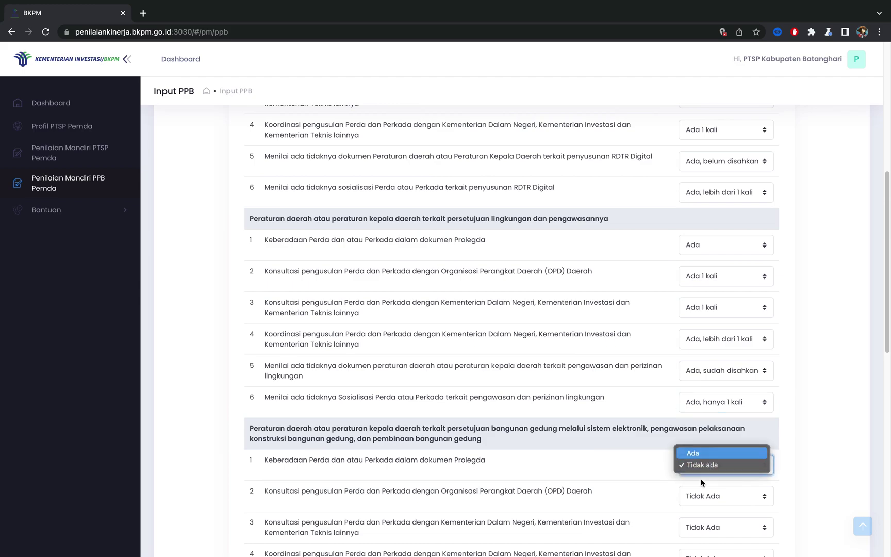
{"action": "left_click", "coordinate": [704, 454]}
{"action": "left_click", "coordinate": [704, 498]}
{"action": "left_click", "coordinate": [704, 483]}
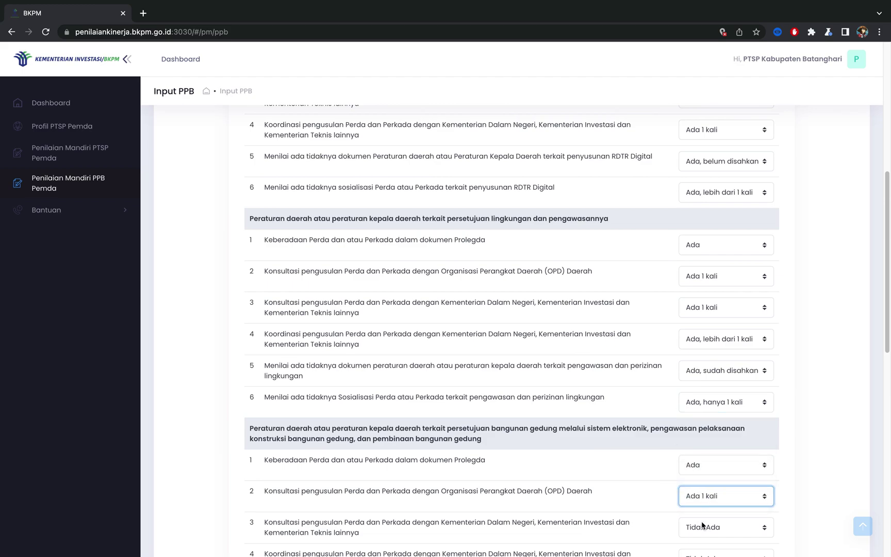
{"action": "left_click", "coordinate": [703, 527]}
{"action": "left_click", "coordinate": [703, 516]}
{"action": "scroll", "coordinate": [702, 549], "scroll_direction": "down", "scroll_amount": 1}
{"action": "scroll", "coordinate": [702, 547], "scroll_direction": "down", "scroll_amount": 10}
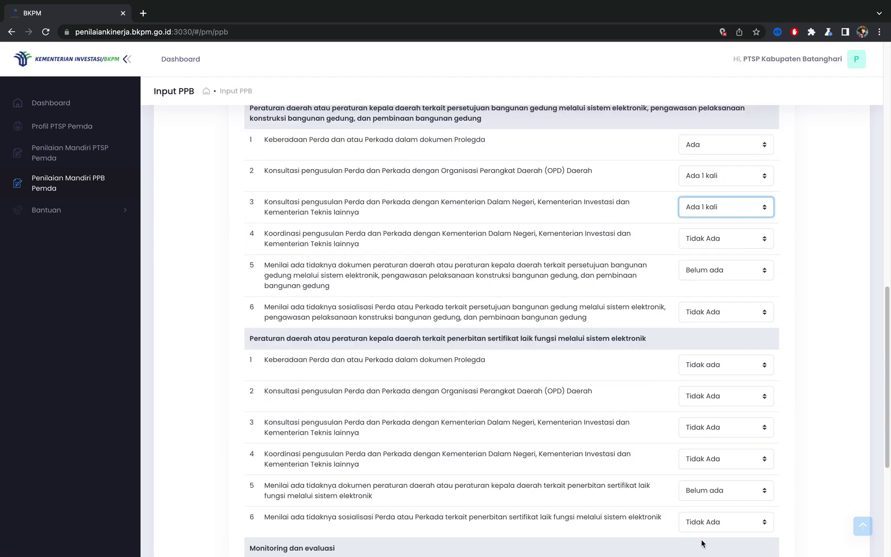
{"action": "left_click", "coordinate": [704, 238]}
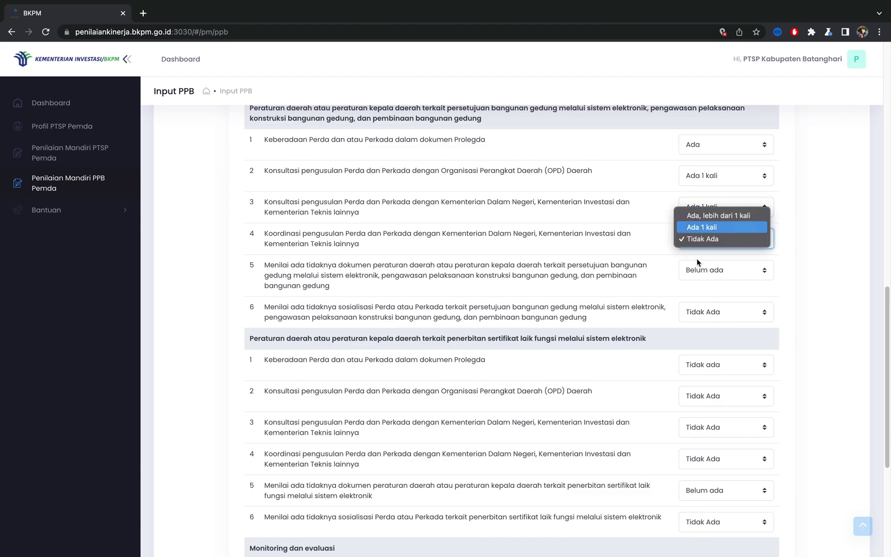
{"action": "left_click", "coordinate": [702, 227]}
{"action": "left_click", "coordinate": [702, 270]}
{"action": "left_click", "coordinate": [702, 258]}
{"action": "left_click", "coordinate": [705, 311]}
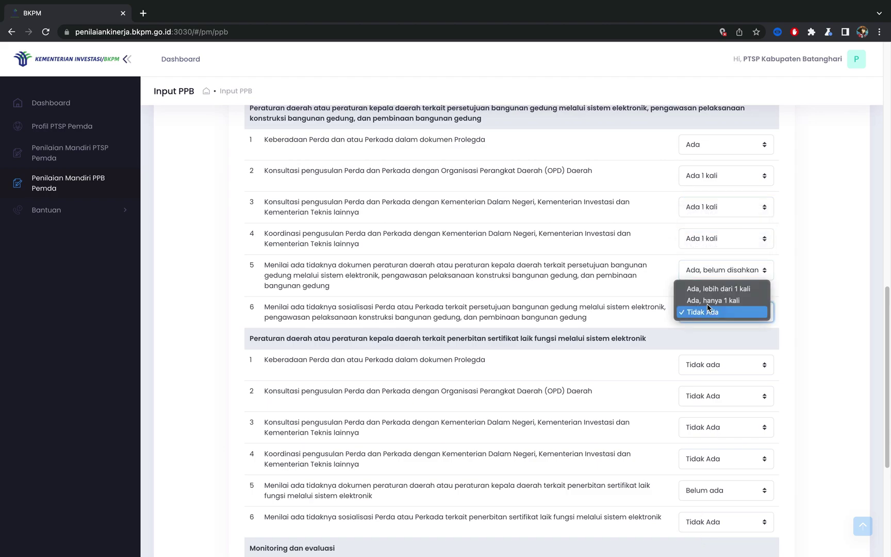
{"action": "left_click", "coordinate": [706, 299]}
Step: Answer the laik fungsi rows: Ada, Ada 1 kali ×3, Ada belum disahkan, Ada hanya 1 kali
{"action": "left_click", "coordinate": [706, 363]}
{"action": "left_click", "coordinate": [706, 356]}
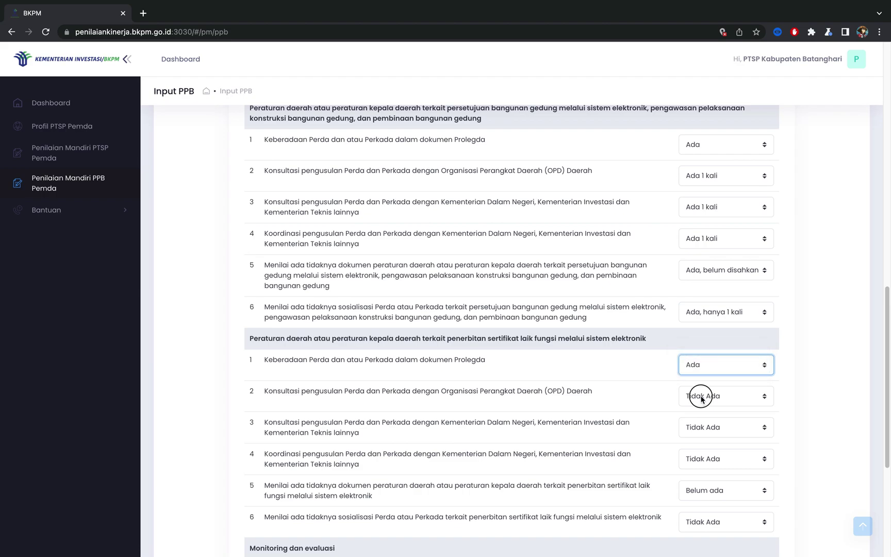
{"action": "left_click", "coordinate": [705, 396]}
{"action": "left_click", "coordinate": [704, 384]}
{"action": "left_click", "coordinate": [715, 431]}
{"action": "left_click", "coordinate": [716, 416]}
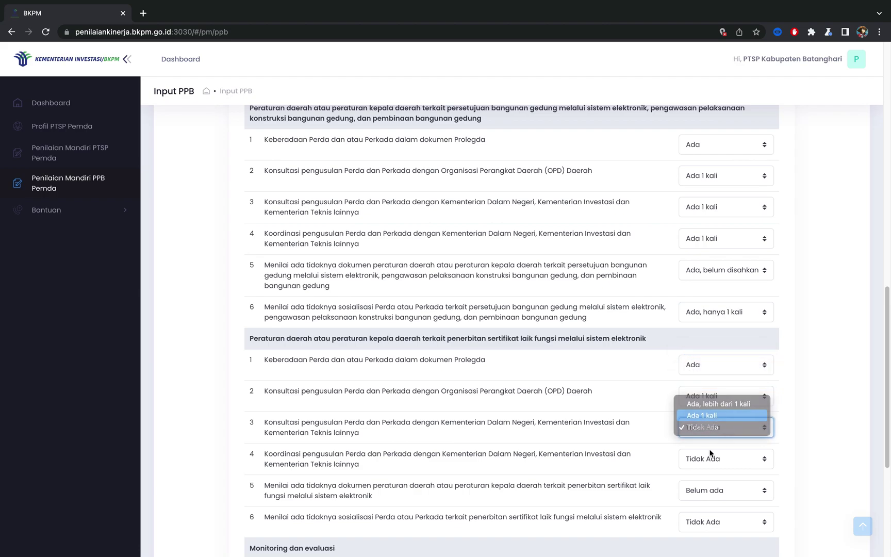
{"action": "left_click", "coordinate": [712, 456]}
{"action": "left_click", "coordinate": [712, 447]}
{"action": "left_click", "coordinate": [711, 491]}
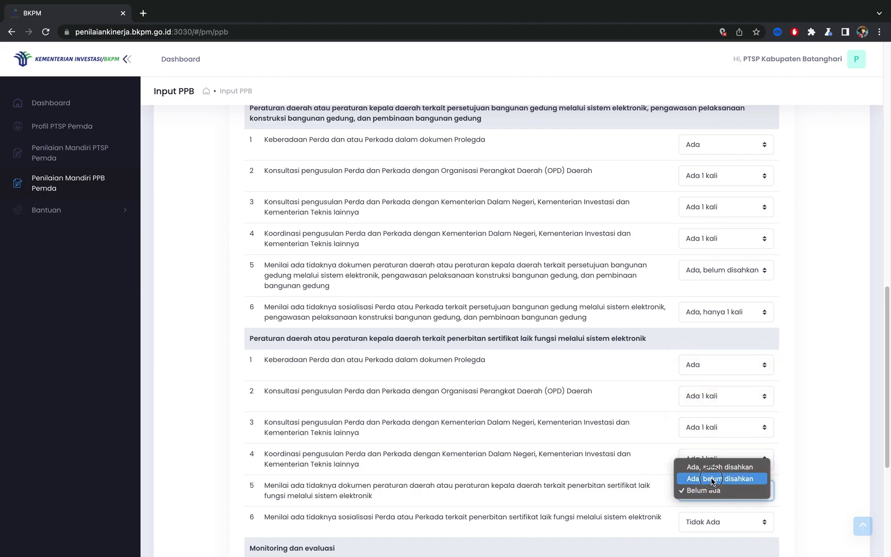
{"action": "left_click", "coordinate": [711, 478]}
{"action": "left_click", "coordinate": [705, 520]}
{"action": "left_click", "coordinate": [710, 510]}
Step: Set Monitoring row 1 to Ada, tidak teragenda and row 2 to Ada
{"action": "scroll", "coordinate": [711, 509], "scroll_direction": "down", "scroll_amount": 1}
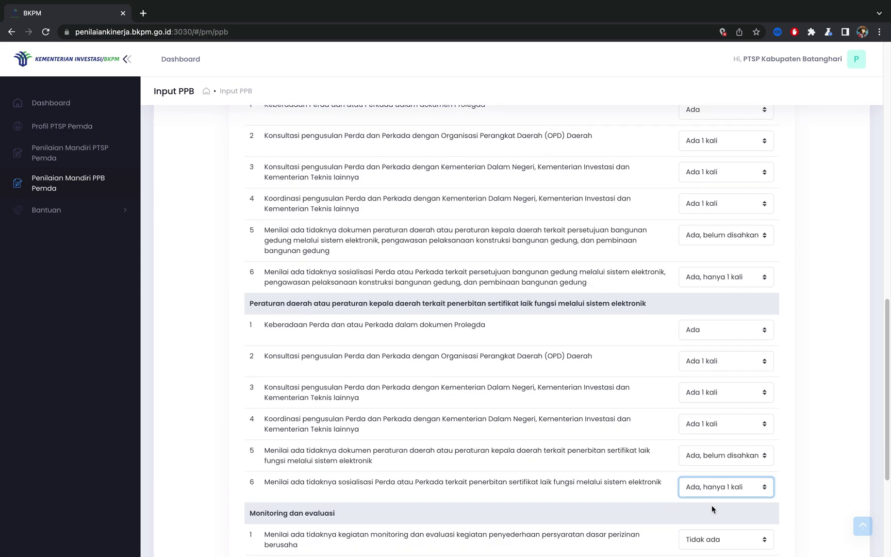
{"action": "left_click", "coordinate": [710, 523]}
{"action": "left_click", "coordinate": [709, 519]}
{"action": "scroll", "coordinate": [707, 521], "scroll_direction": "down", "scroll_amount": 1}
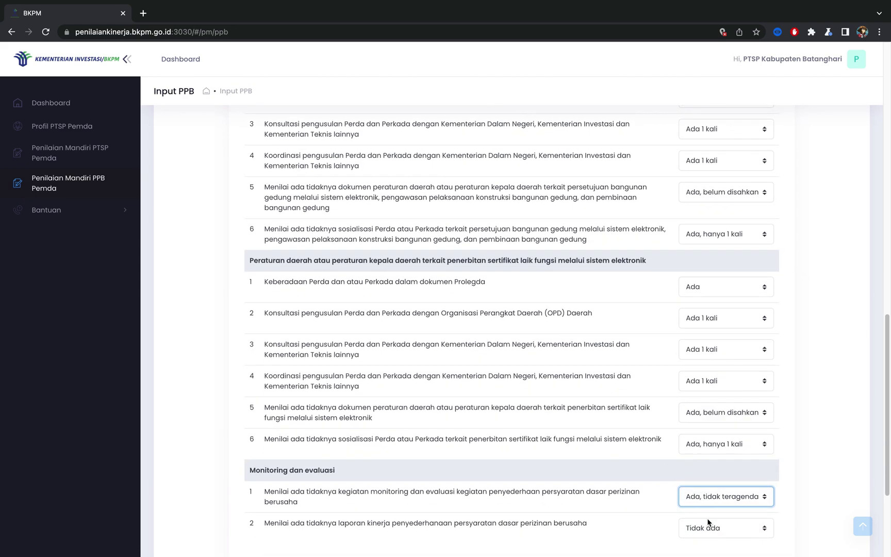
{"action": "left_click", "coordinate": [707, 526]}
{"action": "left_click", "coordinate": [709, 513]}
{"action": "scroll", "coordinate": [710, 513], "scroll_direction": "down", "scroll_amount": 2}
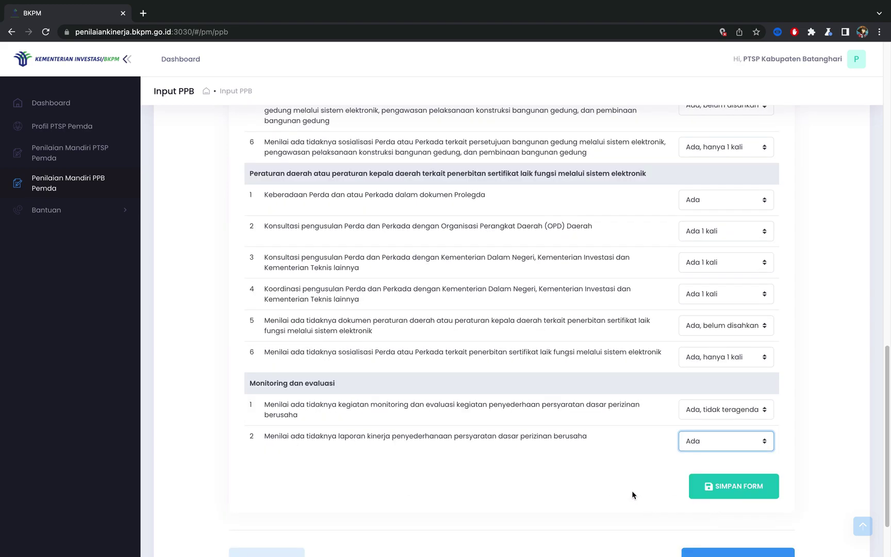
Step: Save the step 2 answers with SIMPAN FORM and advance to step 3
{"action": "left_click", "coordinate": [729, 497]}
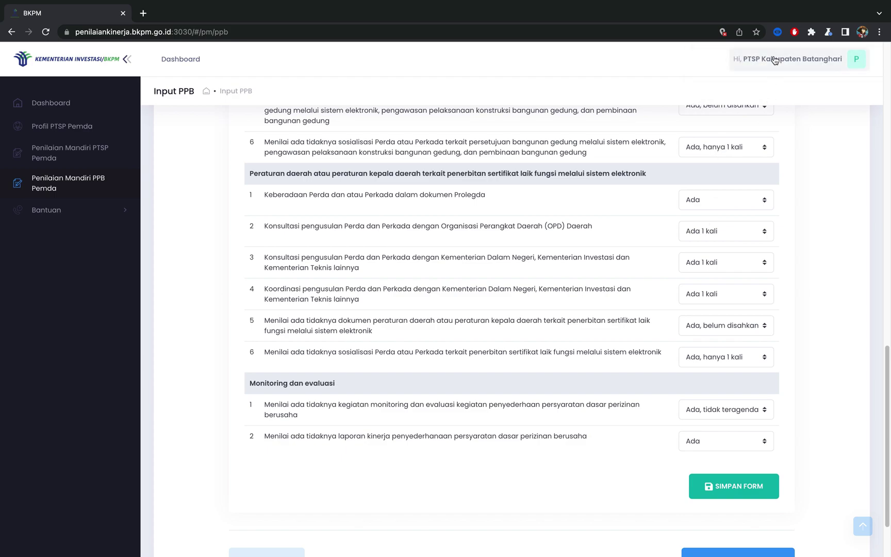
{"action": "scroll", "coordinate": [779, 318], "scroll_direction": "down", "scroll_amount": 1}
{"action": "scroll", "coordinate": [746, 350], "scroll_direction": "down", "scroll_amount": 2}
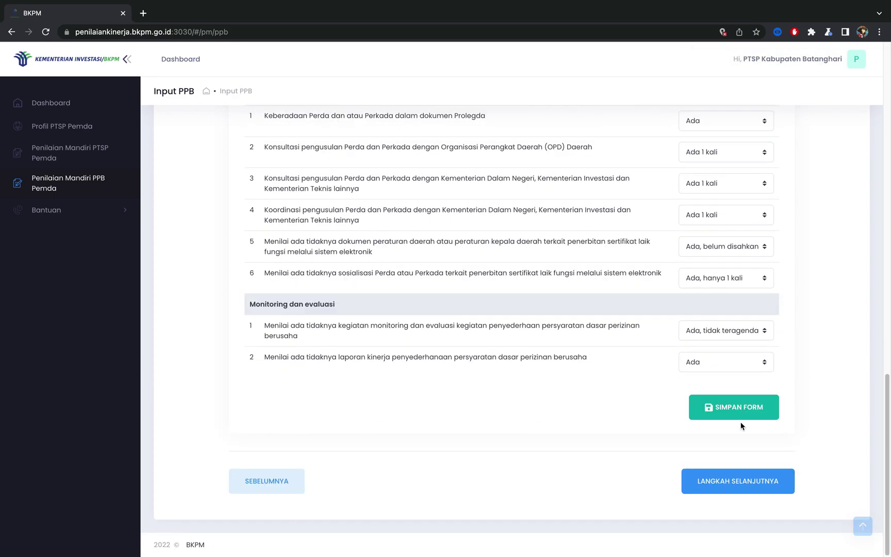
{"action": "left_click", "coordinate": [739, 490]}
Step: Set the Perangkat pelaksana rows to Ada, Ada, and Ada, tidak teragenda
{"action": "left_click", "coordinate": [736, 487]}
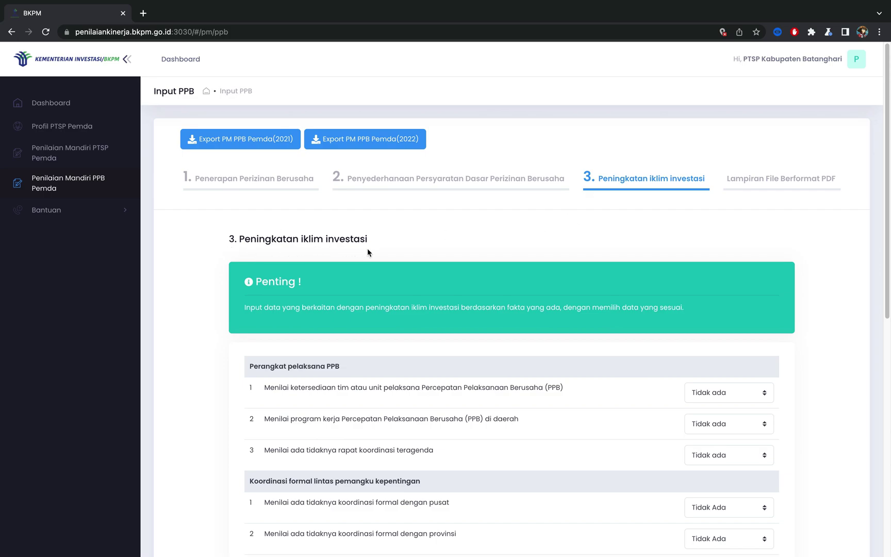
{"action": "scroll", "coordinate": [413, 316], "scroll_direction": "down", "scroll_amount": 2}
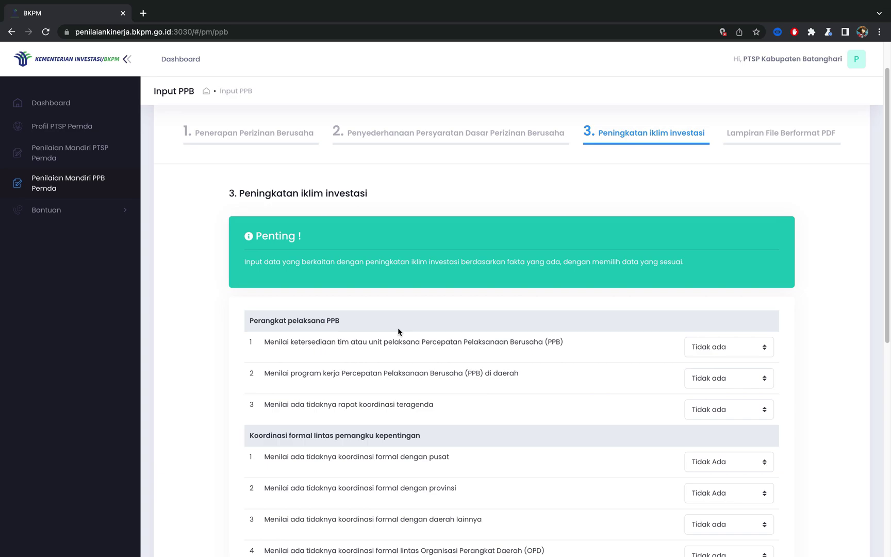
{"action": "left_click", "coordinate": [703, 350]}
{"action": "left_click", "coordinate": [710, 353]}
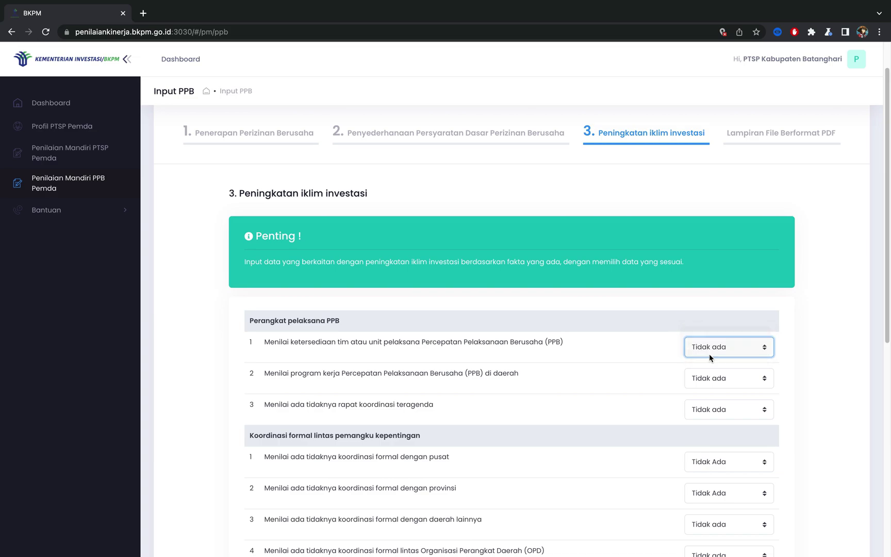
{"action": "key", "text": "Up"}
{"action": "left_click", "coordinate": [709, 378]}
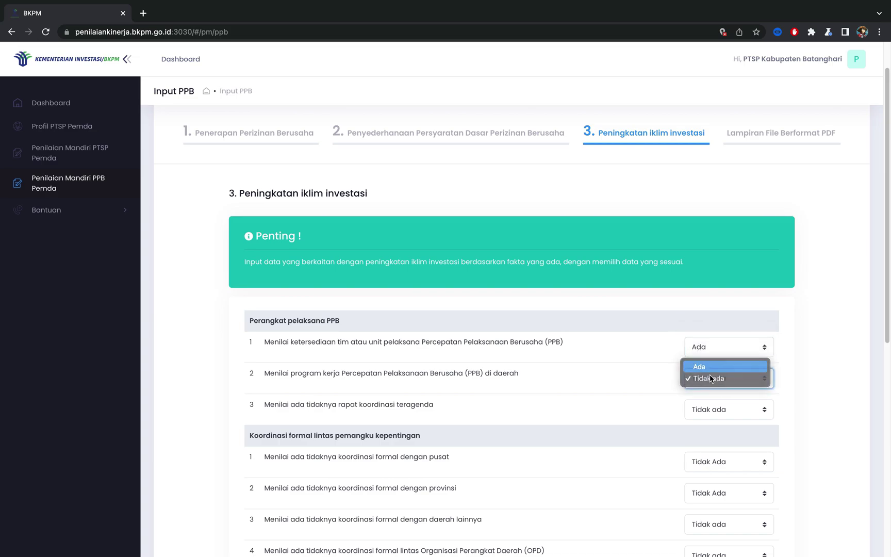
{"action": "key", "text": "Return"}
{"action": "left_click", "coordinate": [710, 409]}
{"action": "left_click", "coordinate": [710, 398]}
Step: Answer Koordinasi formal rows: Ada hanya 1 kali ×2, Ada teragenda, Ada tidak teragenda ×2
{"action": "left_click", "coordinate": [710, 463]}
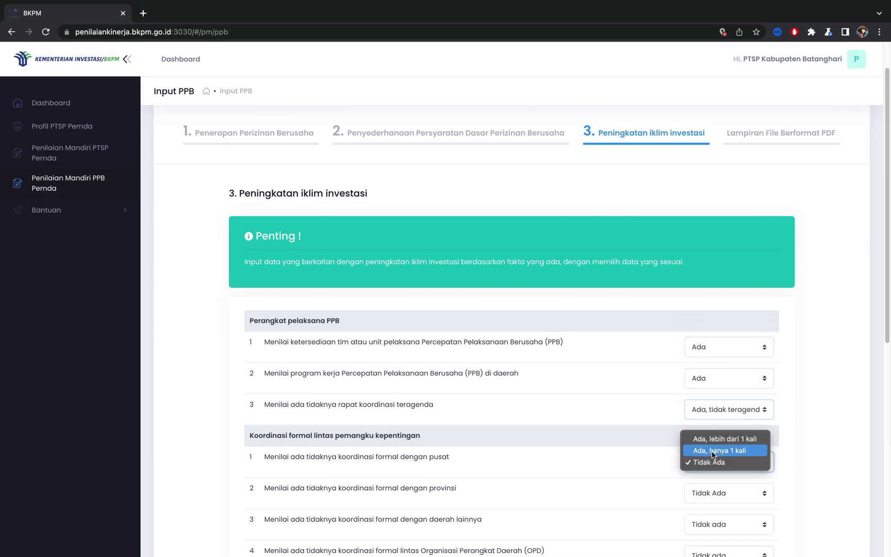
{"action": "left_click", "coordinate": [712, 451]}
{"action": "left_click", "coordinate": [710, 494]}
{"action": "left_click", "coordinate": [716, 481]}
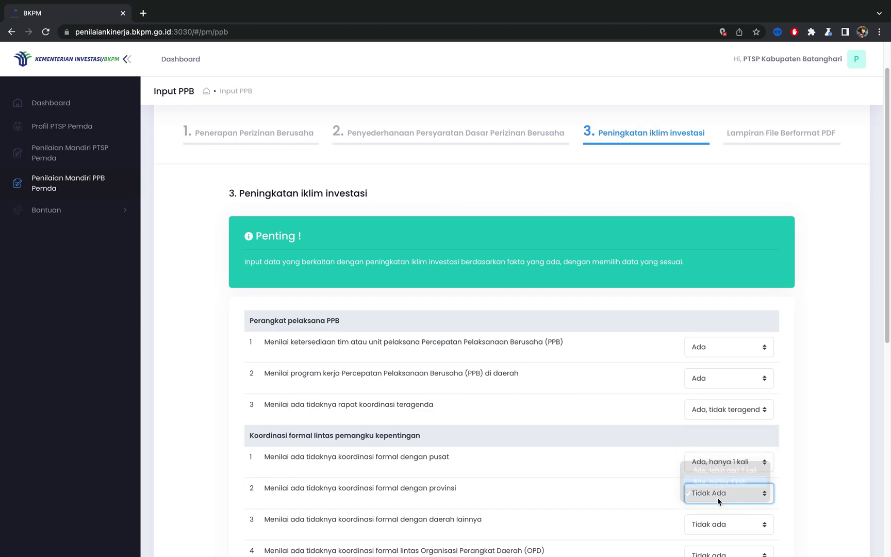
{"action": "scroll", "coordinate": [717, 510], "scroll_direction": "down", "scroll_amount": 1}
{"action": "left_click", "coordinate": [716, 508]}
{"action": "key", "text": "Escape"}
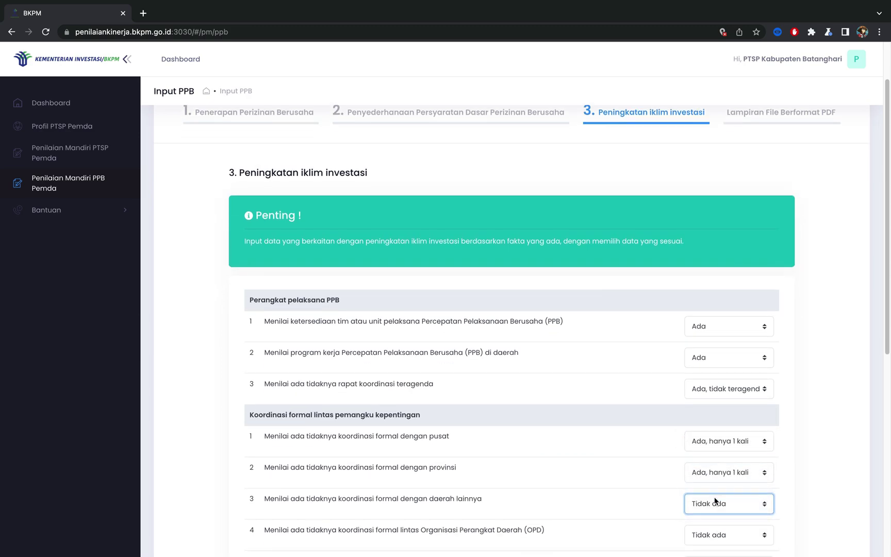
{"action": "left_click", "coordinate": [712, 509]}
{"action": "left_click", "coordinate": [712, 511]}
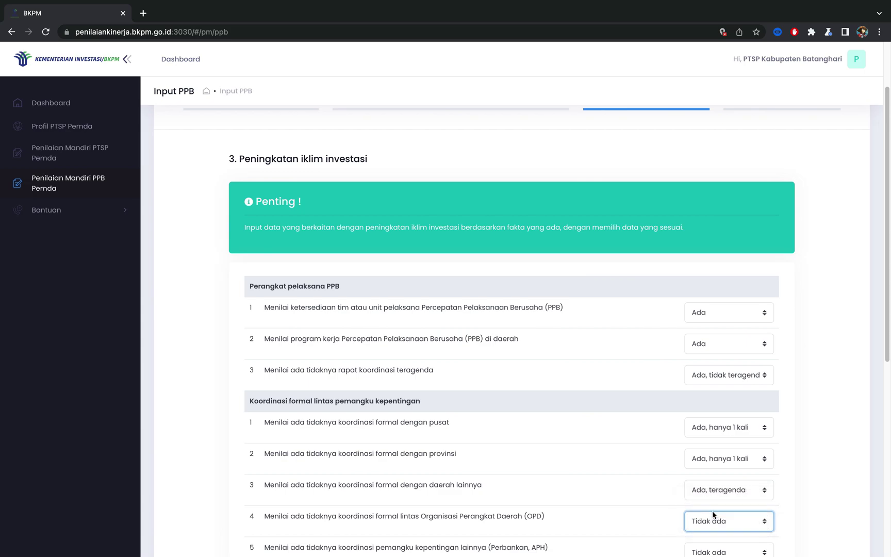
{"action": "scroll", "coordinate": [713, 511], "scroll_direction": "down", "scroll_amount": 5}
{"action": "left_click", "coordinate": [710, 395]}
{"action": "left_click", "coordinate": [707, 395]}
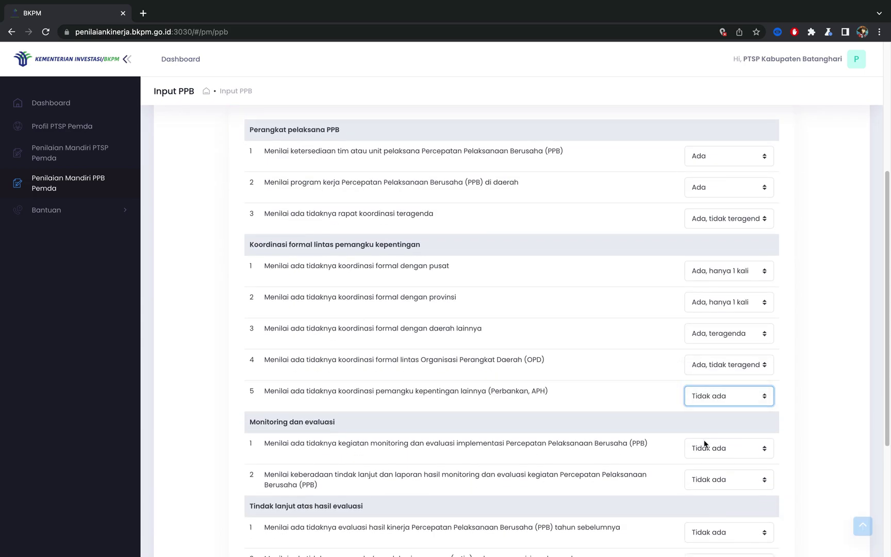
Step: Set Monitoring to Ada tidak teragenda and Ada, and both Tindak lanjut rows to Ada
{"action": "left_click", "coordinate": [704, 443]}
{"action": "left_click", "coordinate": [707, 436]}
{"action": "left_click", "coordinate": [707, 483]}
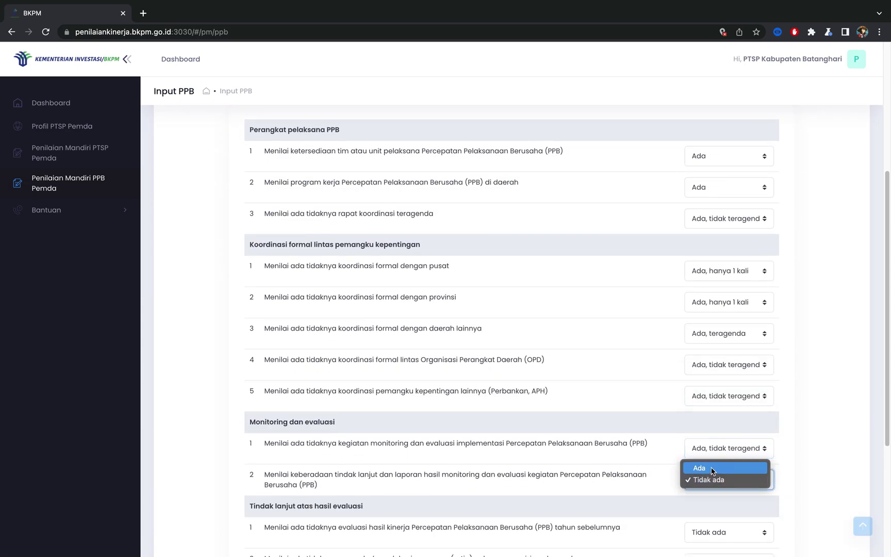
{"action": "left_click", "coordinate": [712, 469]}
{"action": "scroll", "coordinate": [704, 501], "scroll_direction": "down", "scroll_amount": 1}
{"action": "left_click", "coordinate": [704, 492]}
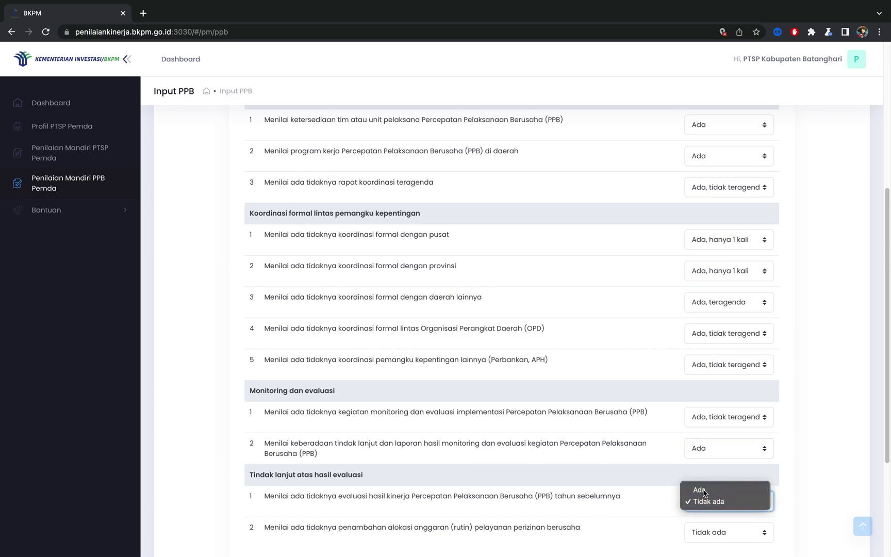
{"action": "left_click", "coordinate": [699, 489]}
{"action": "scroll", "coordinate": [712, 500], "scroll_direction": "down", "scroll_amount": 3}
{"action": "left_click", "coordinate": [709, 427]}
{"action": "left_click", "coordinate": [710, 424]}
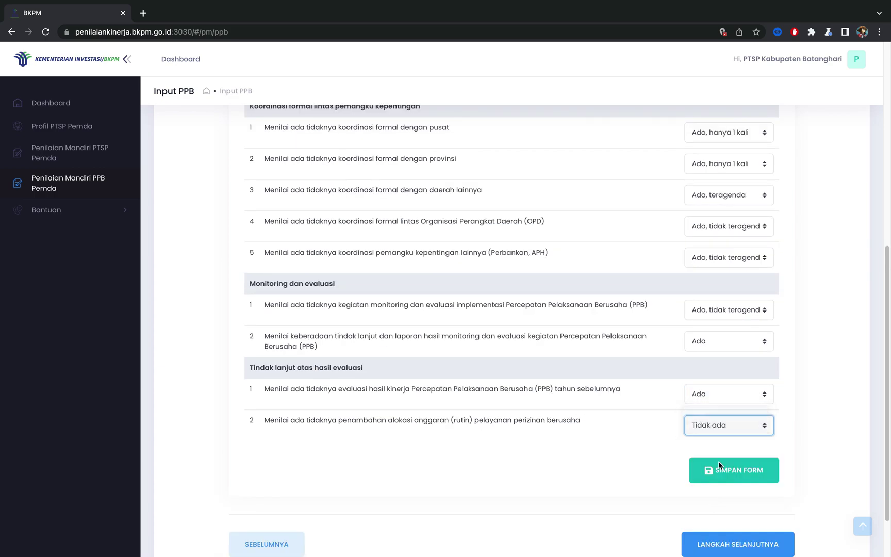
{"action": "key", "text": "a"}
Step: Save the step 3 answers until 'Berhasil Diedit' appears
{"action": "left_click", "coordinate": [720, 470]}
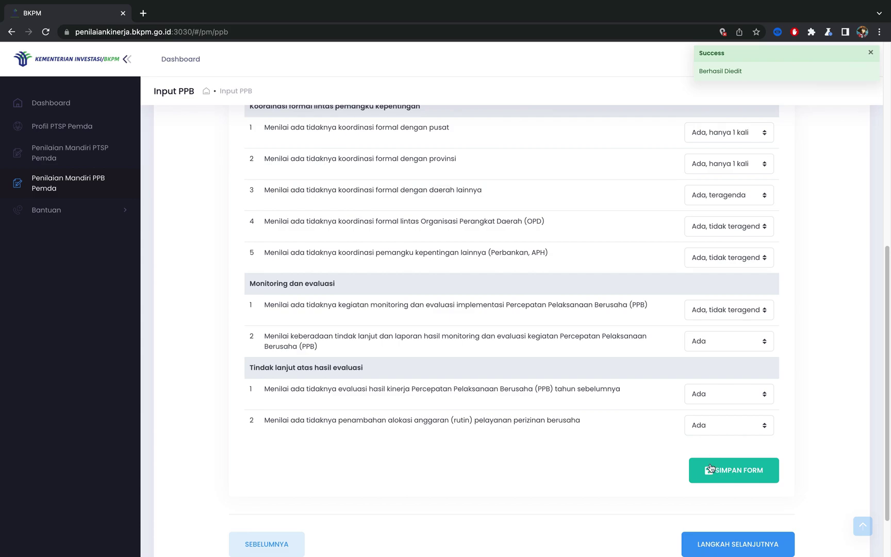
{"action": "left_click", "coordinate": [704, 469]}
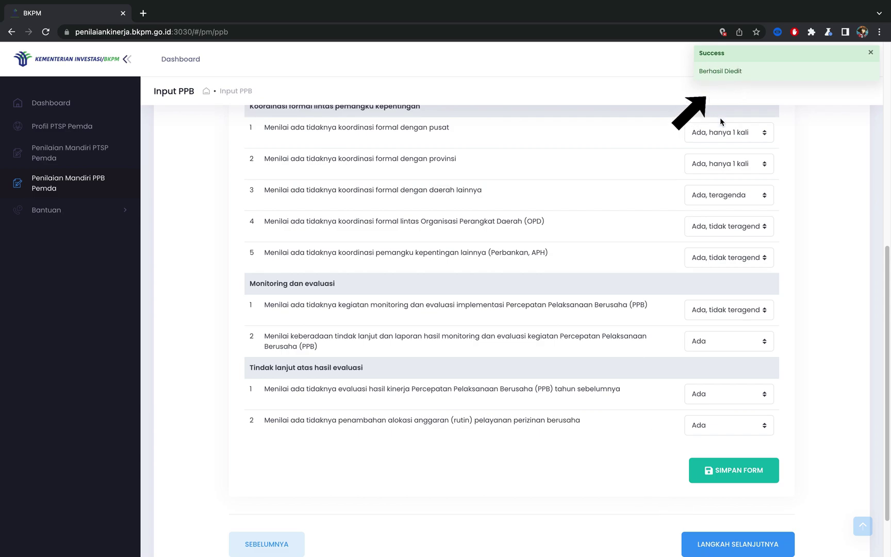
{"action": "scroll", "coordinate": [768, 464], "scroll_direction": "down", "scroll_amount": 1}
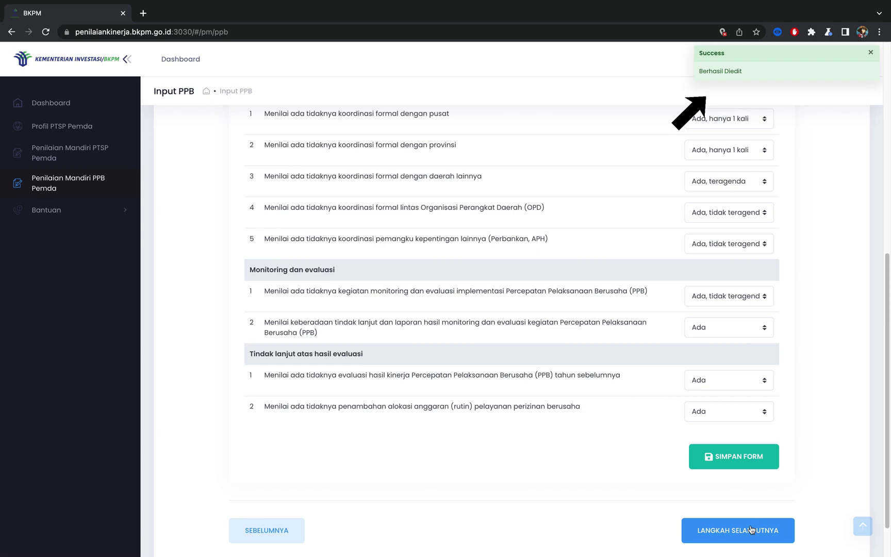
Step: Advance to the Lampiran File Berformat PDF step and review the documents marked Belum Unggah
{"action": "left_click", "coordinate": [749, 531]}
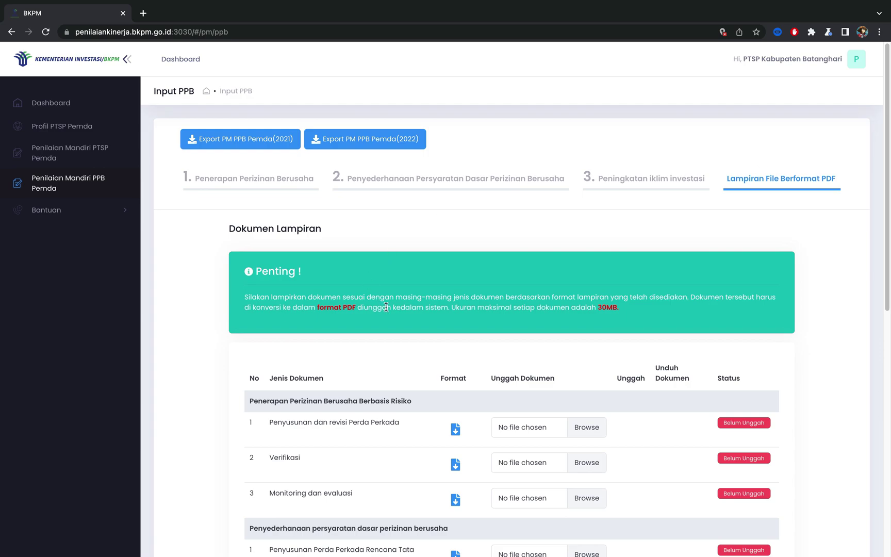
{"action": "scroll", "coordinate": [419, 372], "scroll_direction": "down", "scroll_amount": 1}
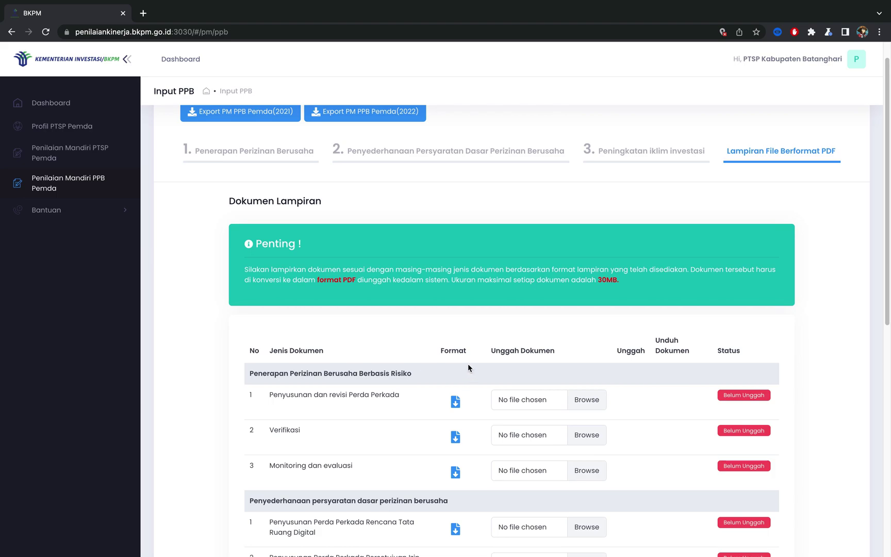
{"action": "scroll", "coordinate": [462, 388], "scroll_direction": "down", "scroll_amount": 1}
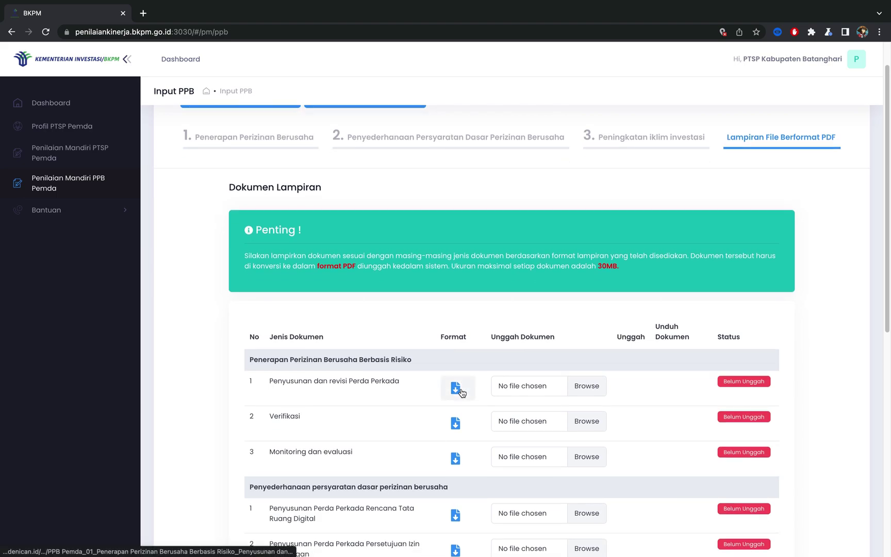
Step: Download the row 1 Perda Perkada .docx template and open it in Word
{"action": "left_click", "coordinate": [462, 392]}
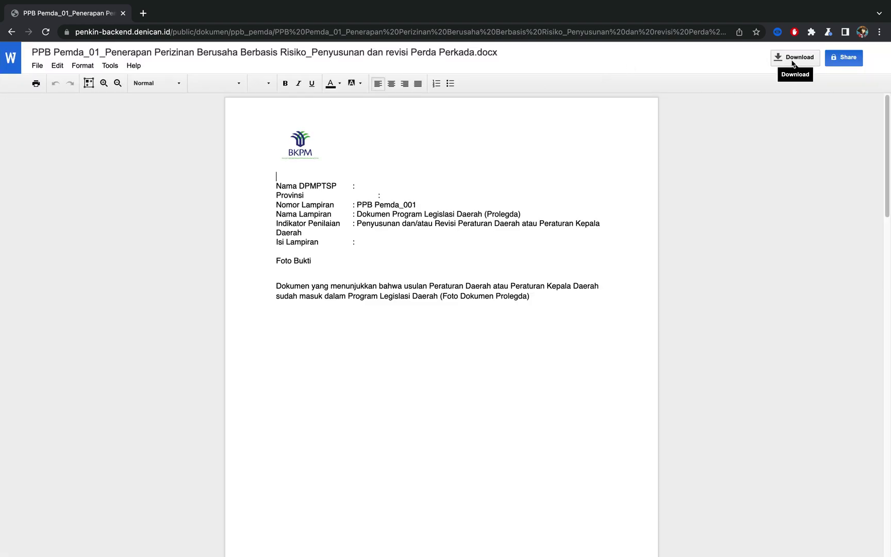
{"action": "left_click", "coordinate": [792, 60]}
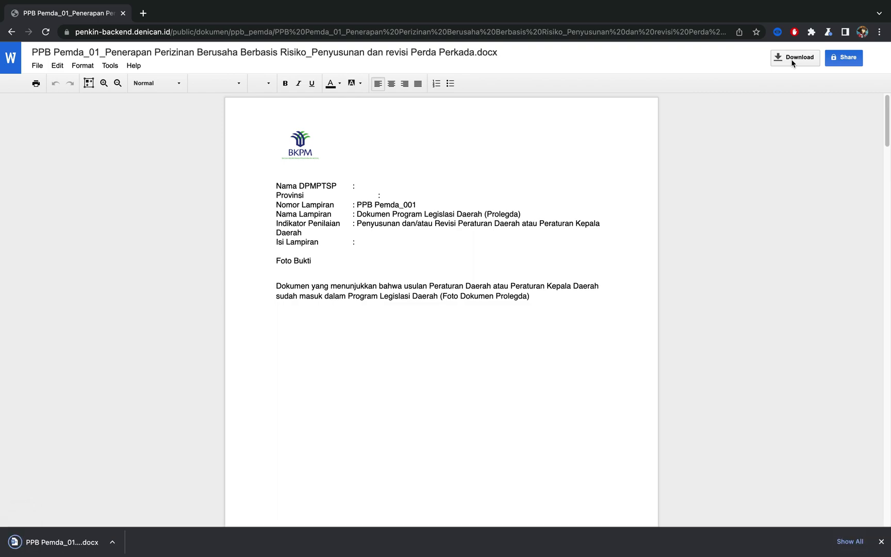
{"action": "left_click", "coordinate": [49, 550]}
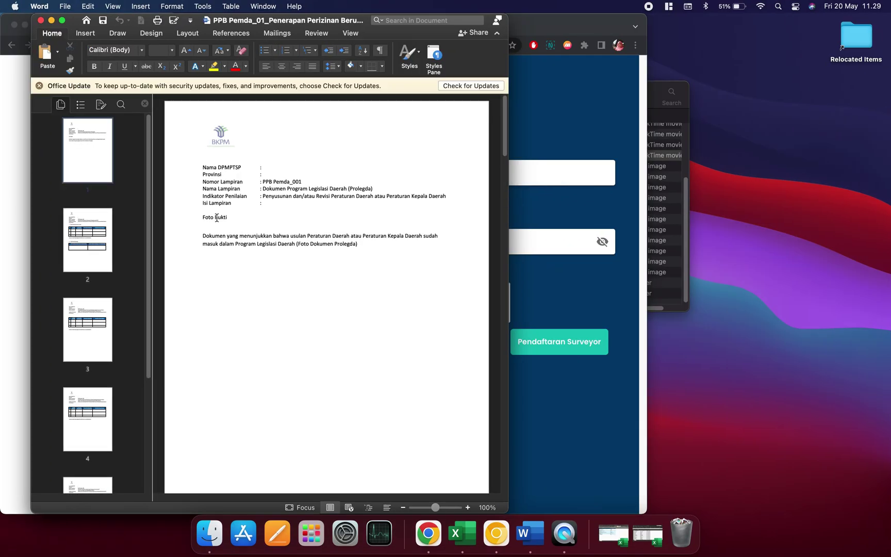
Step: Export the PPB Pemda_01 Perda Perkada document as a PDF via Save As
{"action": "left_click", "coordinate": [63, 21]}
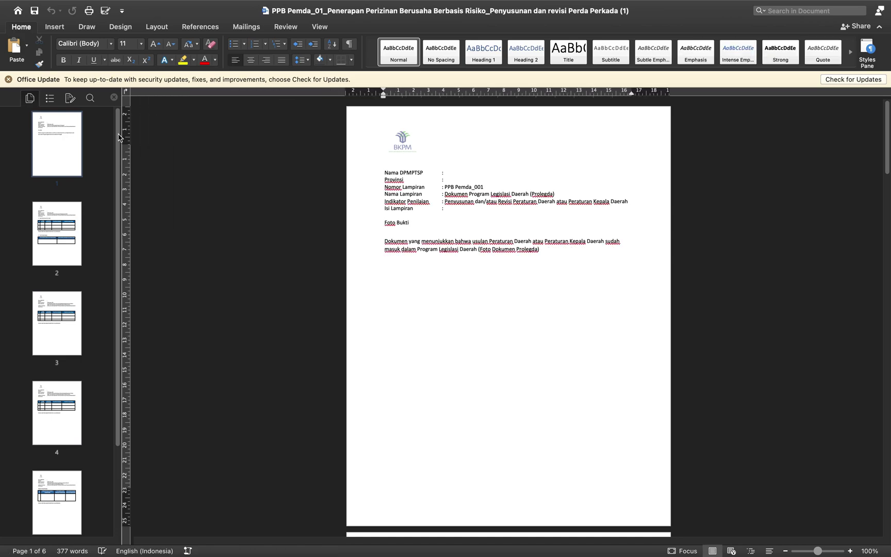
{"action": "left_click", "coordinate": [397, 291]}
{"action": "mouse_move", "coordinate": [10, 7]}
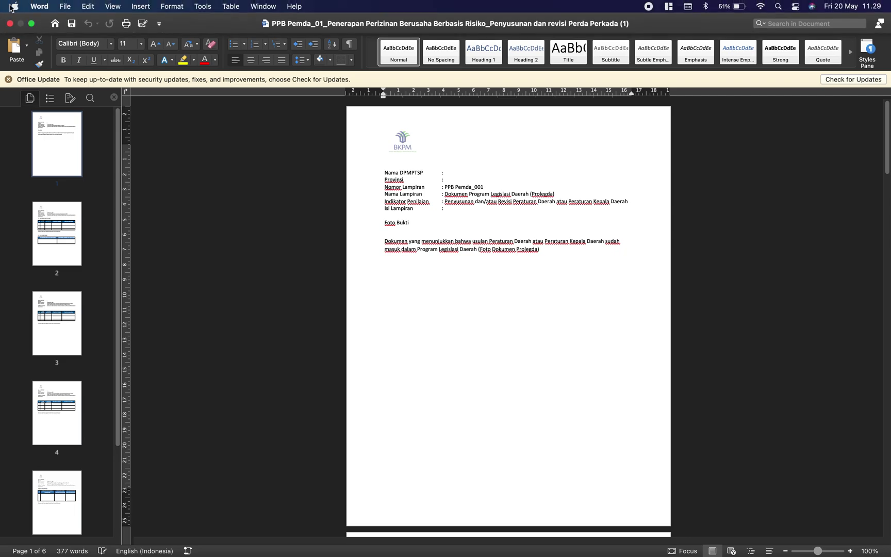
{"action": "left_click", "coordinate": [66, 7]}
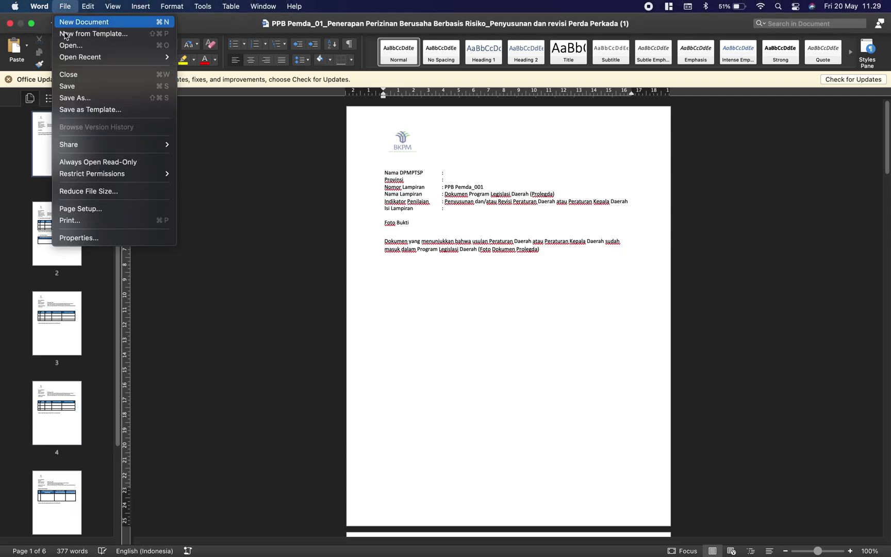
{"action": "left_click", "coordinate": [64, 99]}
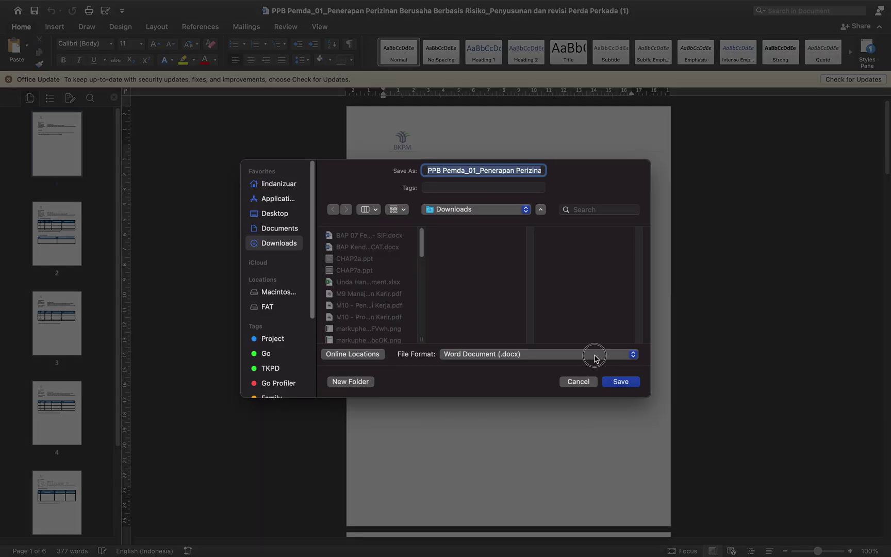
{"action": "left_click", "coordinate": [595, 358]}
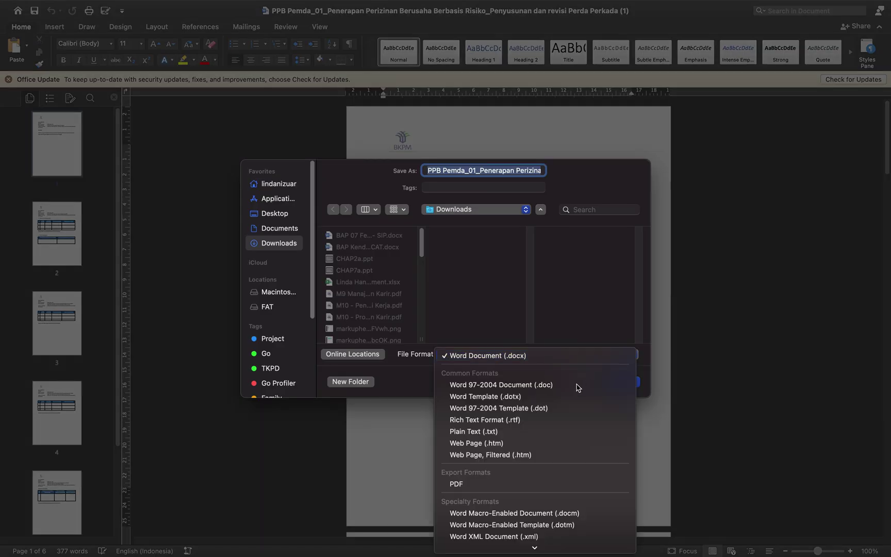
{"action": "left_click", "coordinate": [519, 484]}
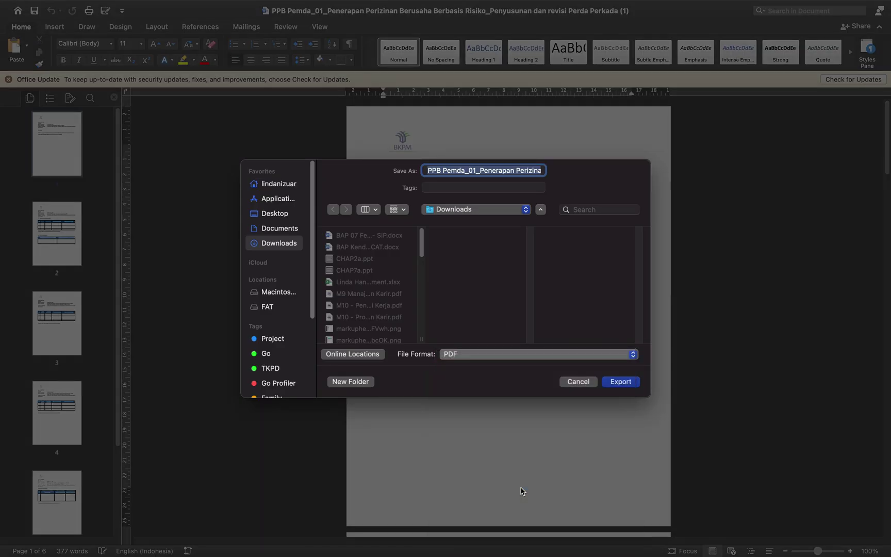
{"action": "left_click", "coordinate": [634, 385]}
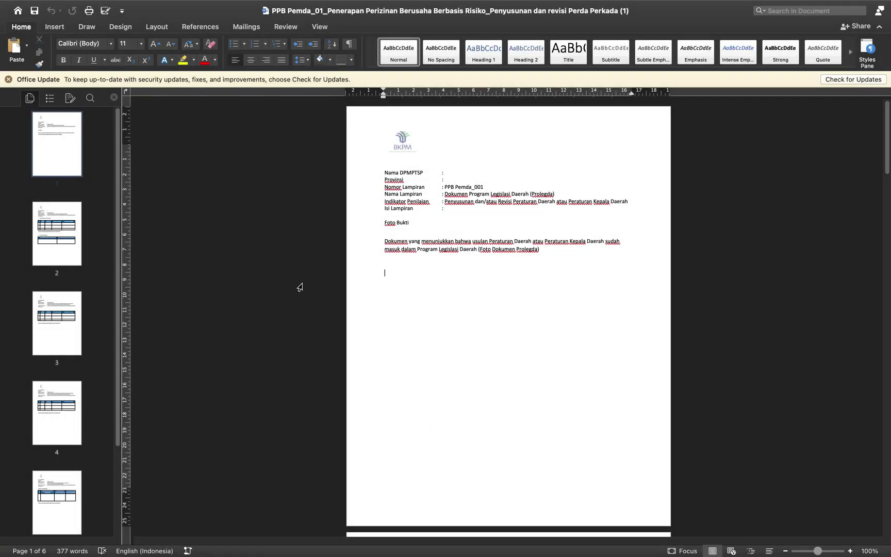
Step: Switch desktop spaces back to the Chrome document viewer
{"action": "key", "text": "ctrl+Right"}
{"action": "key", "text": "ctrl+Left"}
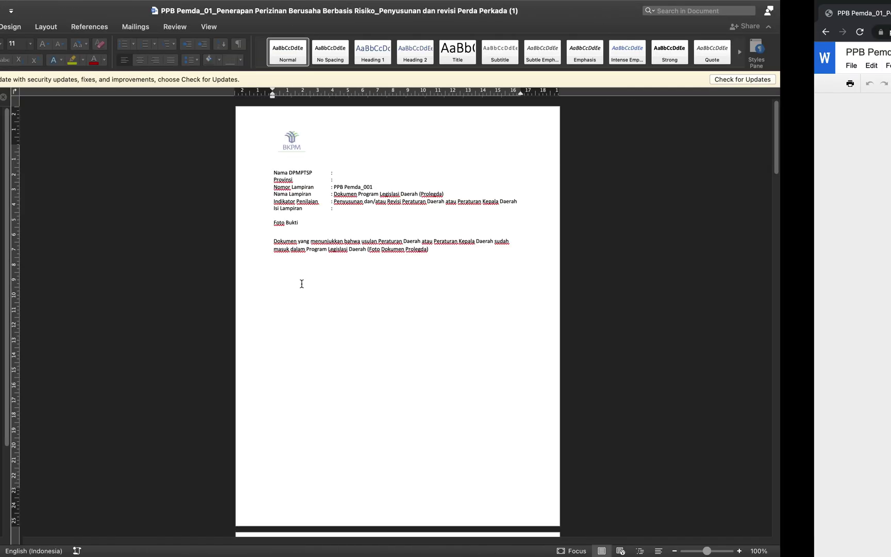
{"action": "key", "text": "ctrl+Left"}
{"action": "key", "text": "ctrl+Right"}
{"action": "key", "text": "ctrl+Right"}
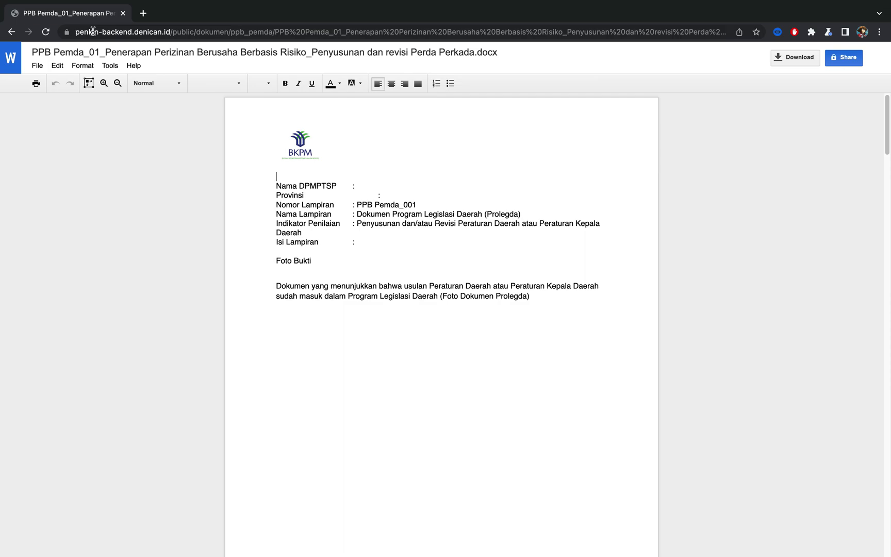
Step: Go back to Input PPB, dismiss the period notice, and show the Lampiran File Berformat PDF list
{"action": "left_click", "coordinate": [13, 33]}
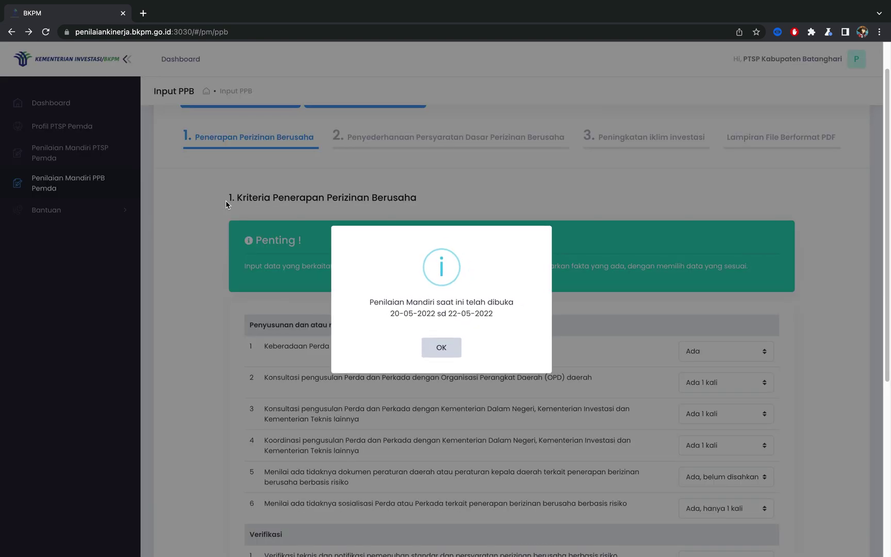
{"action": "left_click", "coordinate": [445, 353]}
{"action": "left_click", "coordinate": [771, 148]}
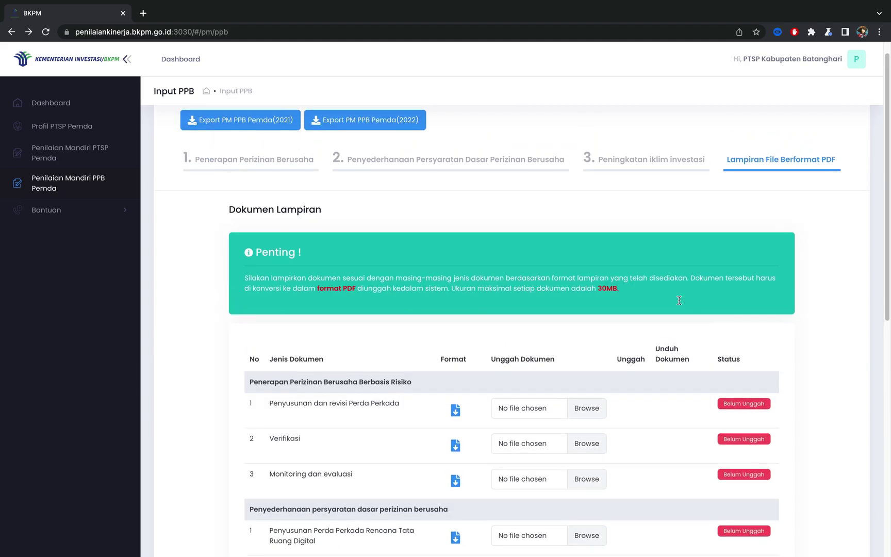
{"action": "scroll", "coordinate": [583, 363], "scroll_direction": "down", "scroll_amount": 2}
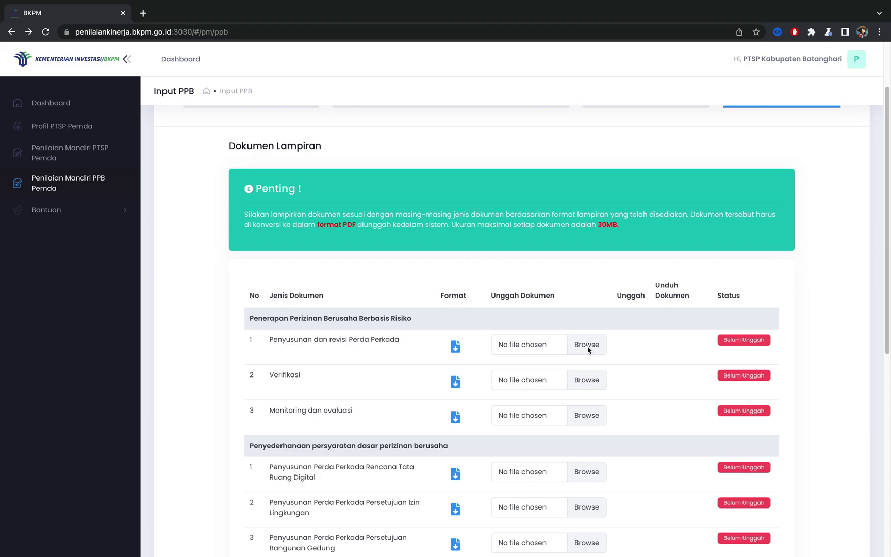
Step: Attach the exported PPB PDF from Downloads to Perda Perkada and upload it
{"action": "left_click", "coordinate": [578, 347]}
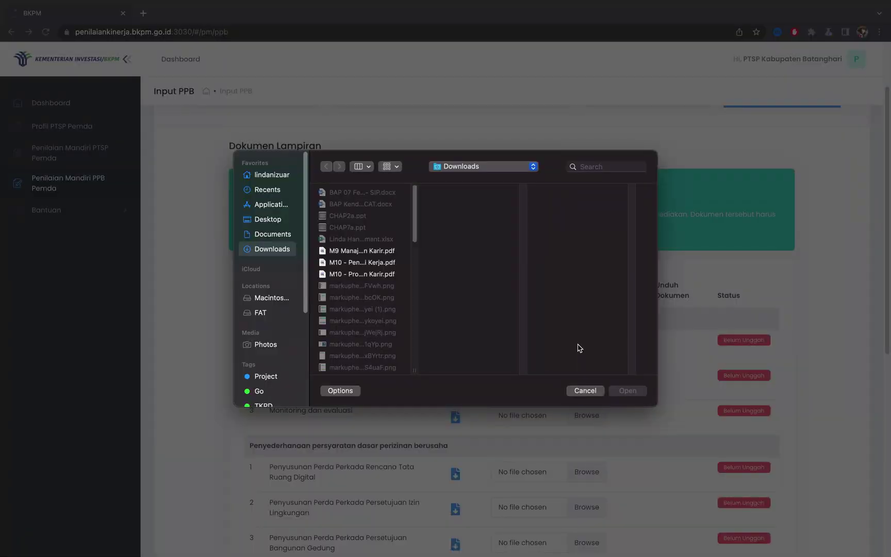
{"action": "scroll", "coordinate": [369, 271], "scroll_direction": "down", "scroll_amount": 10}
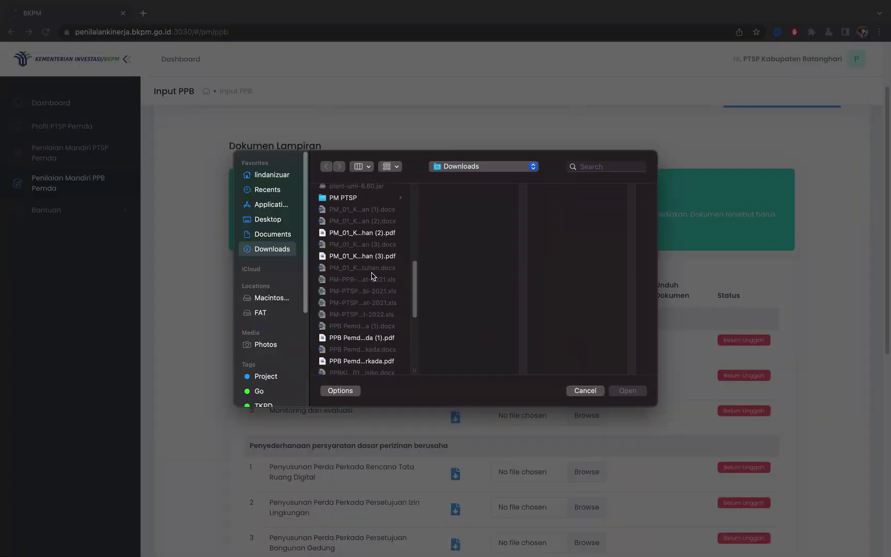
{"action": "scroll", "coordinate": [381, 297], "scroll_direction": "down", "scroll_amount": 2}
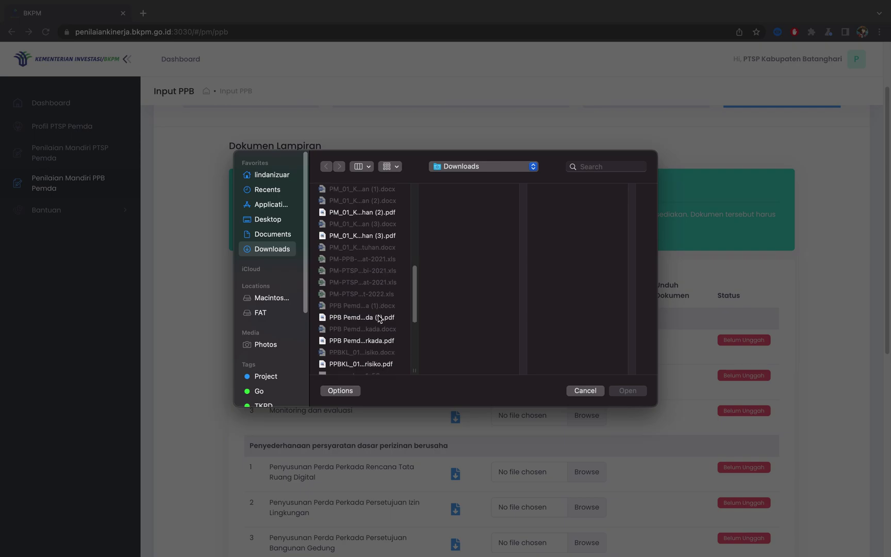
{"action": "left_click", "coordinate": [379, 318]}
{"action": "left_click", "coordinate": [629, 393]}
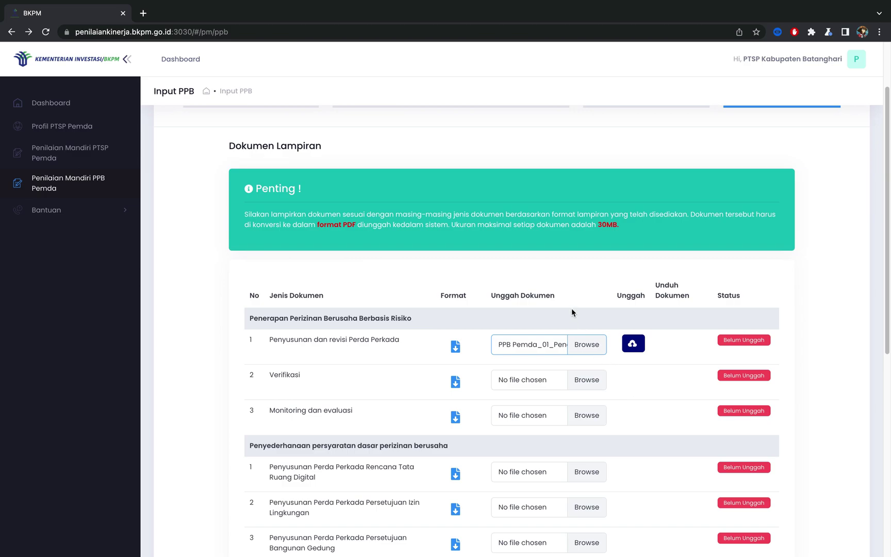
{"action": "left_click", "coordinate": [633, 343]}
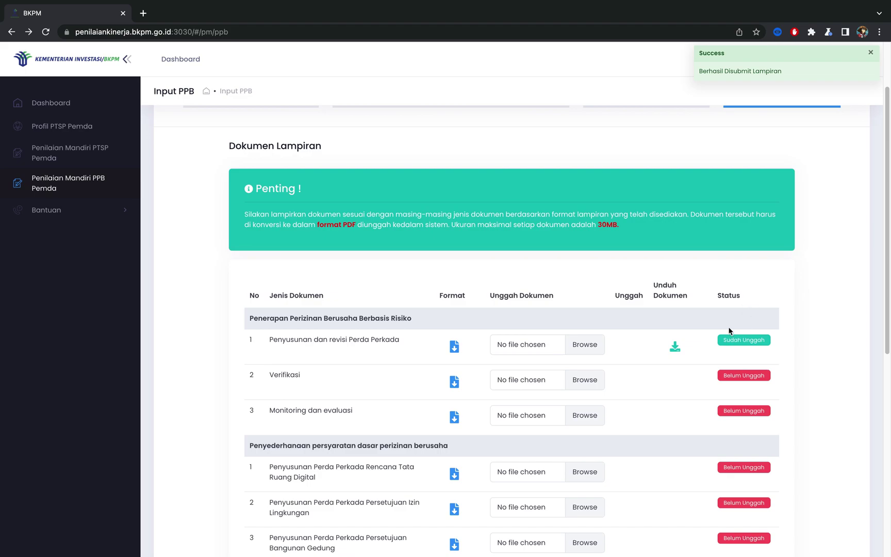
{"action": "scroll", "coordinate": [724, 348], "scroll_direction": "down", "scroll_amount": 7}
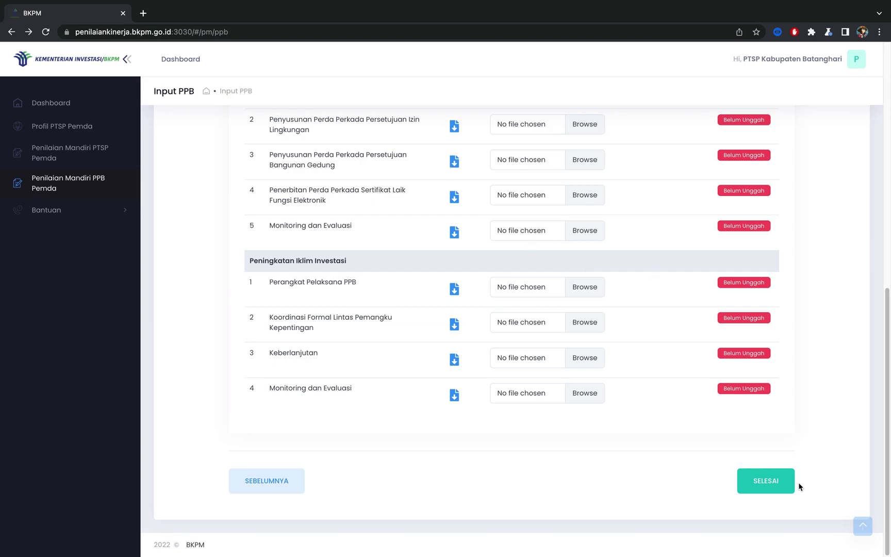
Step: Submit the assessment with SELESAI and confirm with Ya
{"action": "left_click", "coordinate": [779, 488]}
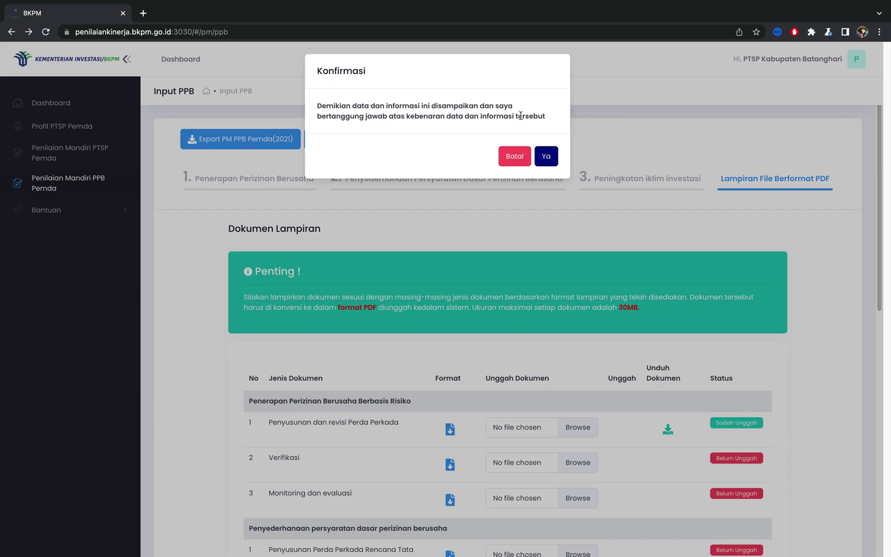
{"action": "left_click", "coordinate": [554, 163]}
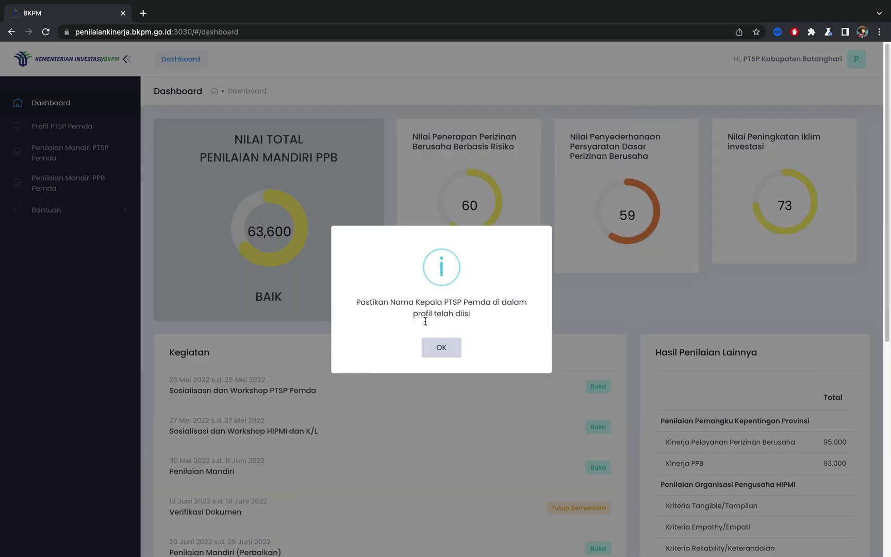
Step: Dismiss the profile reminder and open Bantuan > Daftar Tiket, showing an empty ticket list
{"action": "left_click", "coordinate": [445, 347]}
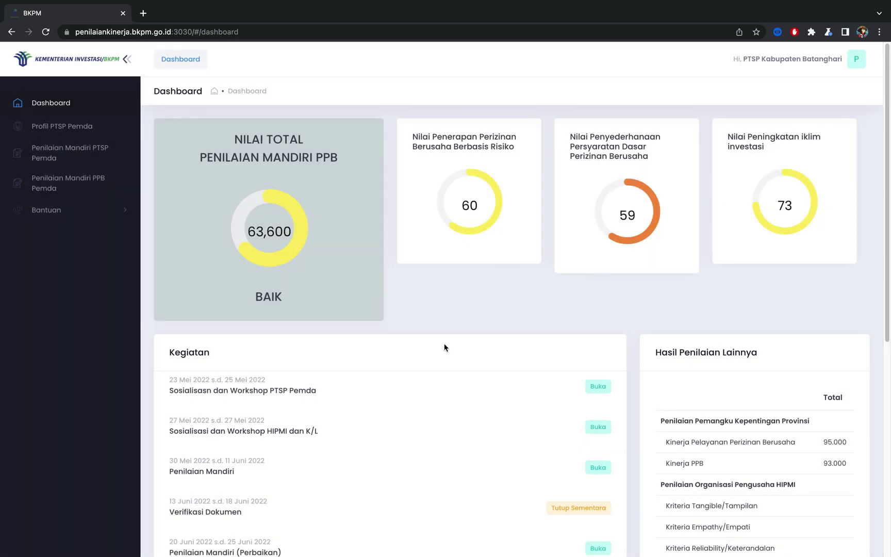
{"action": "left_click", "coordinate": [65, 215]}
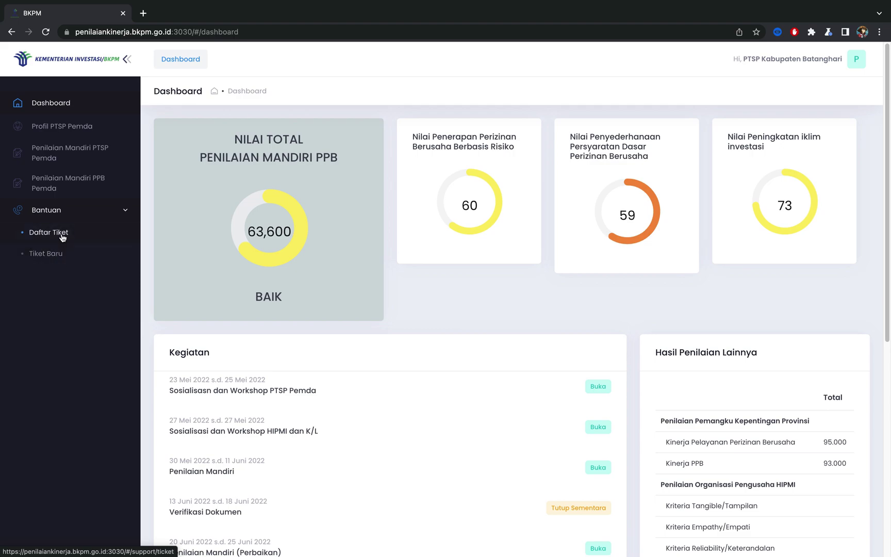
{"action": "left_click", "coordinate": [62, 235]}
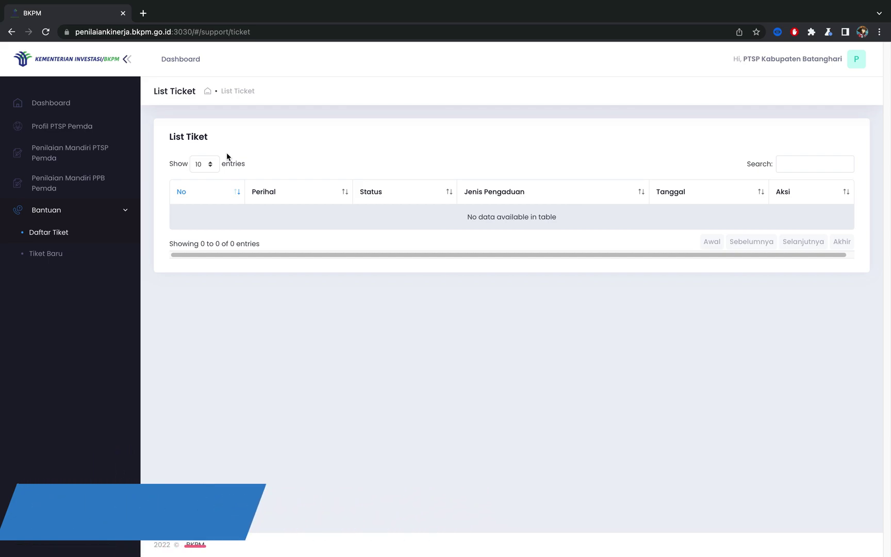
Step: Open Bantuan > Tiket Baru and scroll through the blank Buka Tiket form
{"action": "left_click", "coordinate": [44, 260]}
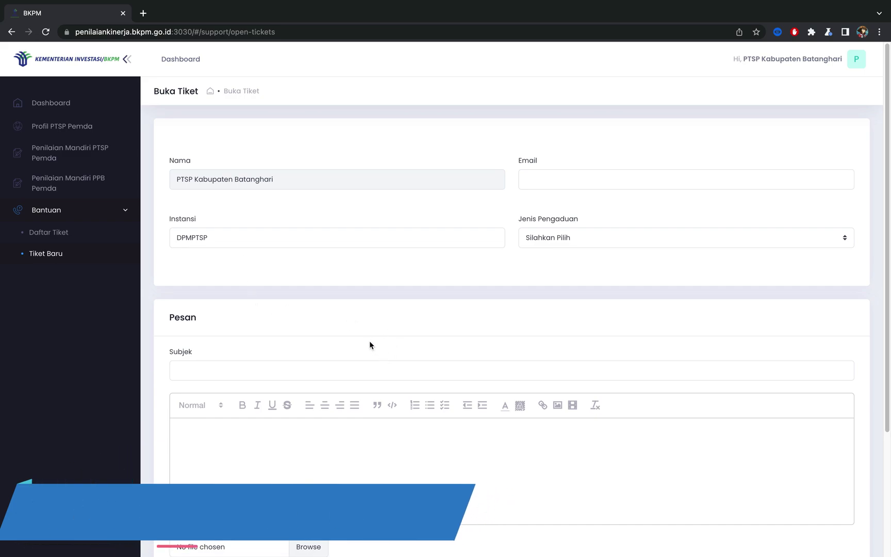
{"action": "scroll", "coordinate": [344, 321], "scroll_direction": "down", "scroll_amount": 3}
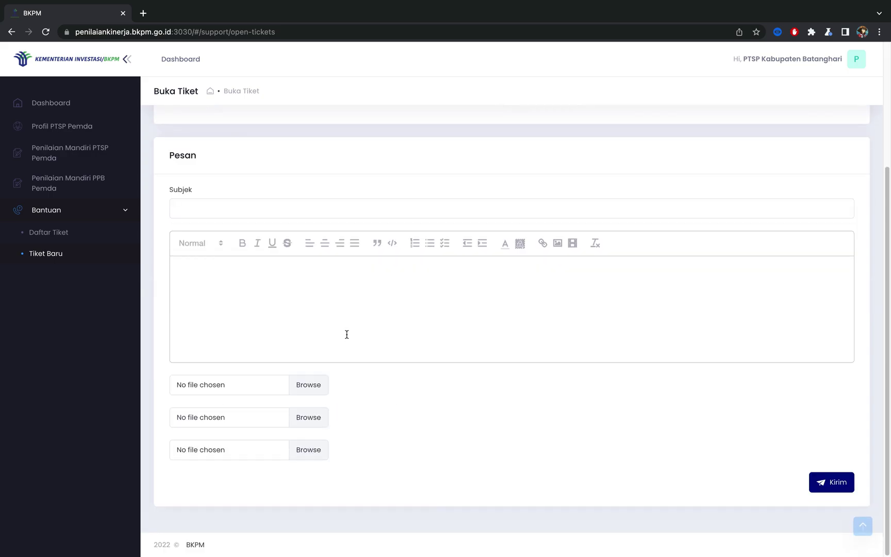
{"action": "scroll", "coordinate": [345, 335], "scroll_direction": "up", "scroll_amount": 3}
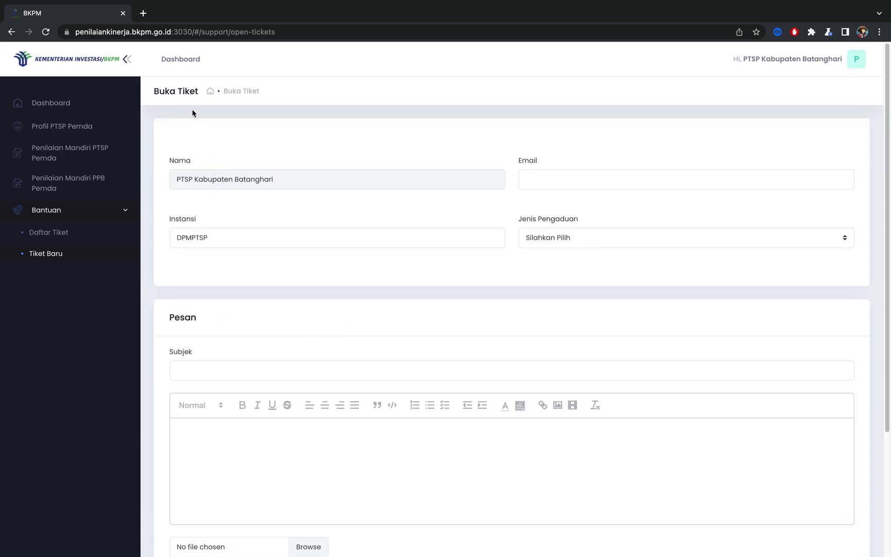
{"action": "scroll", "coordinate": [438, 309], "scroll_direction": "down", "scroll_amount": 3}
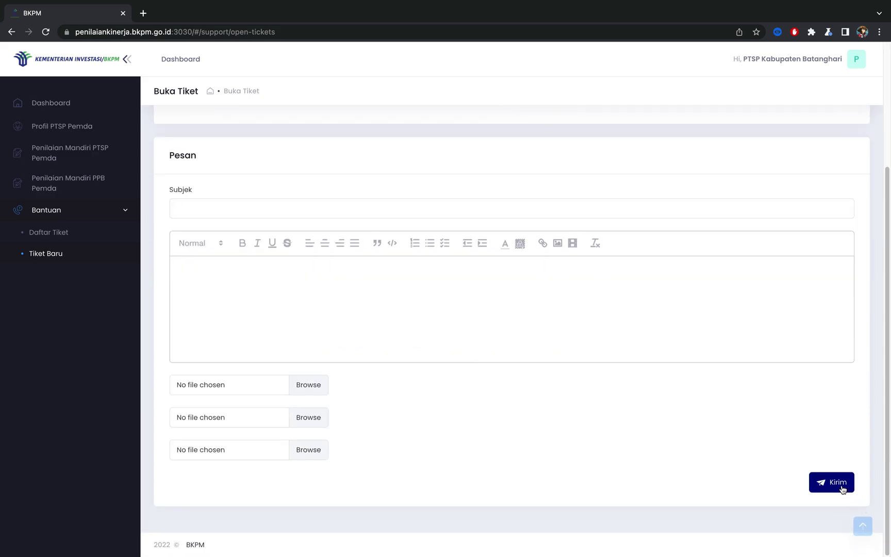
{"action": "mouse_move", "coordinate": [557, 3]}
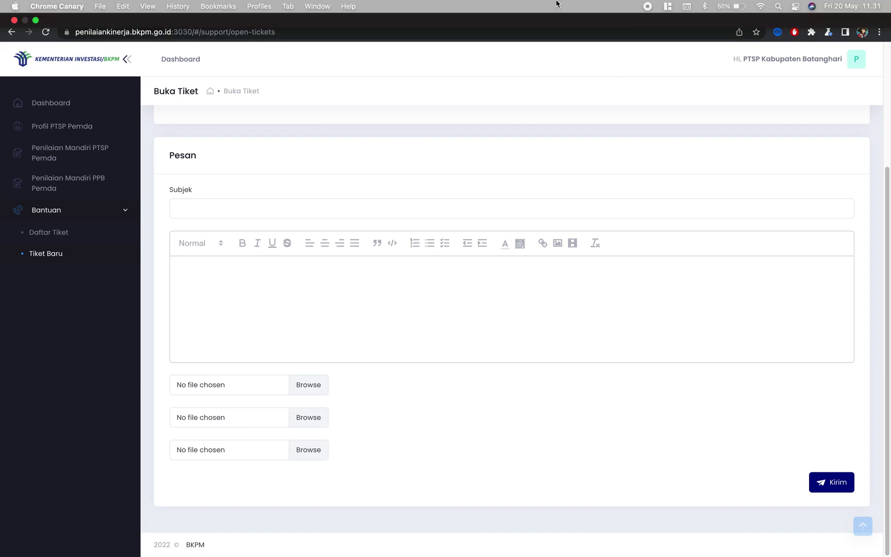